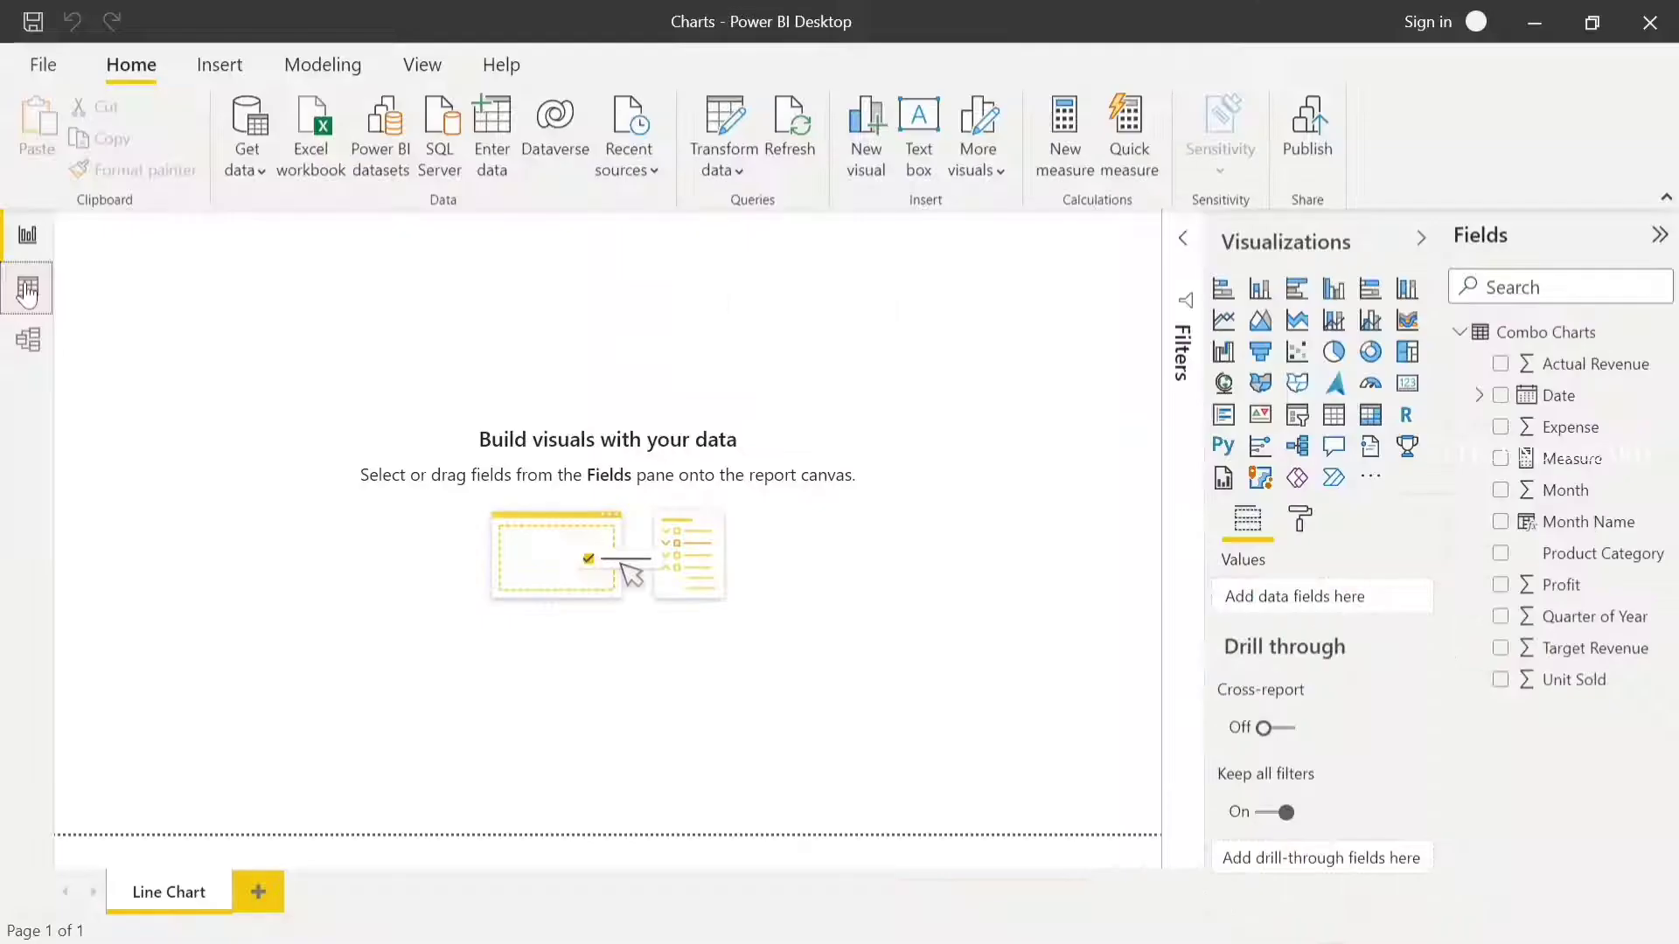
Step: Check the columns of the Combo Charts table and place a line and stacked column chart on the report page
{"action": "left_click", "coordinate": [27, 289]}
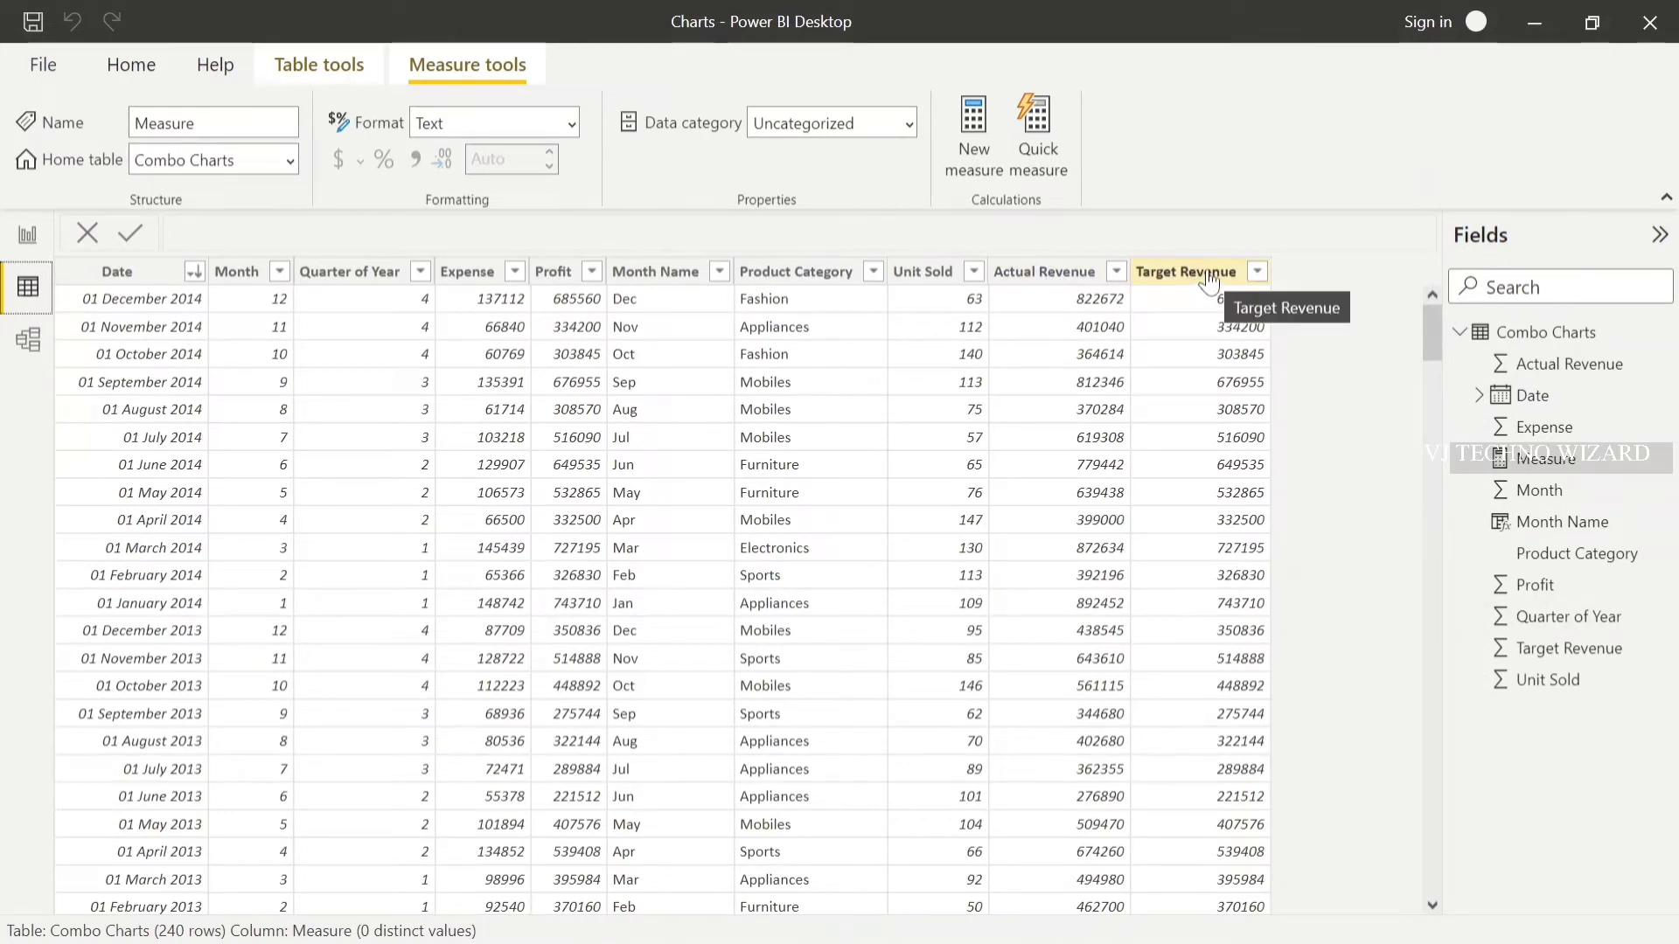
{"action": "left_click", "coordinate": [27, 234]}
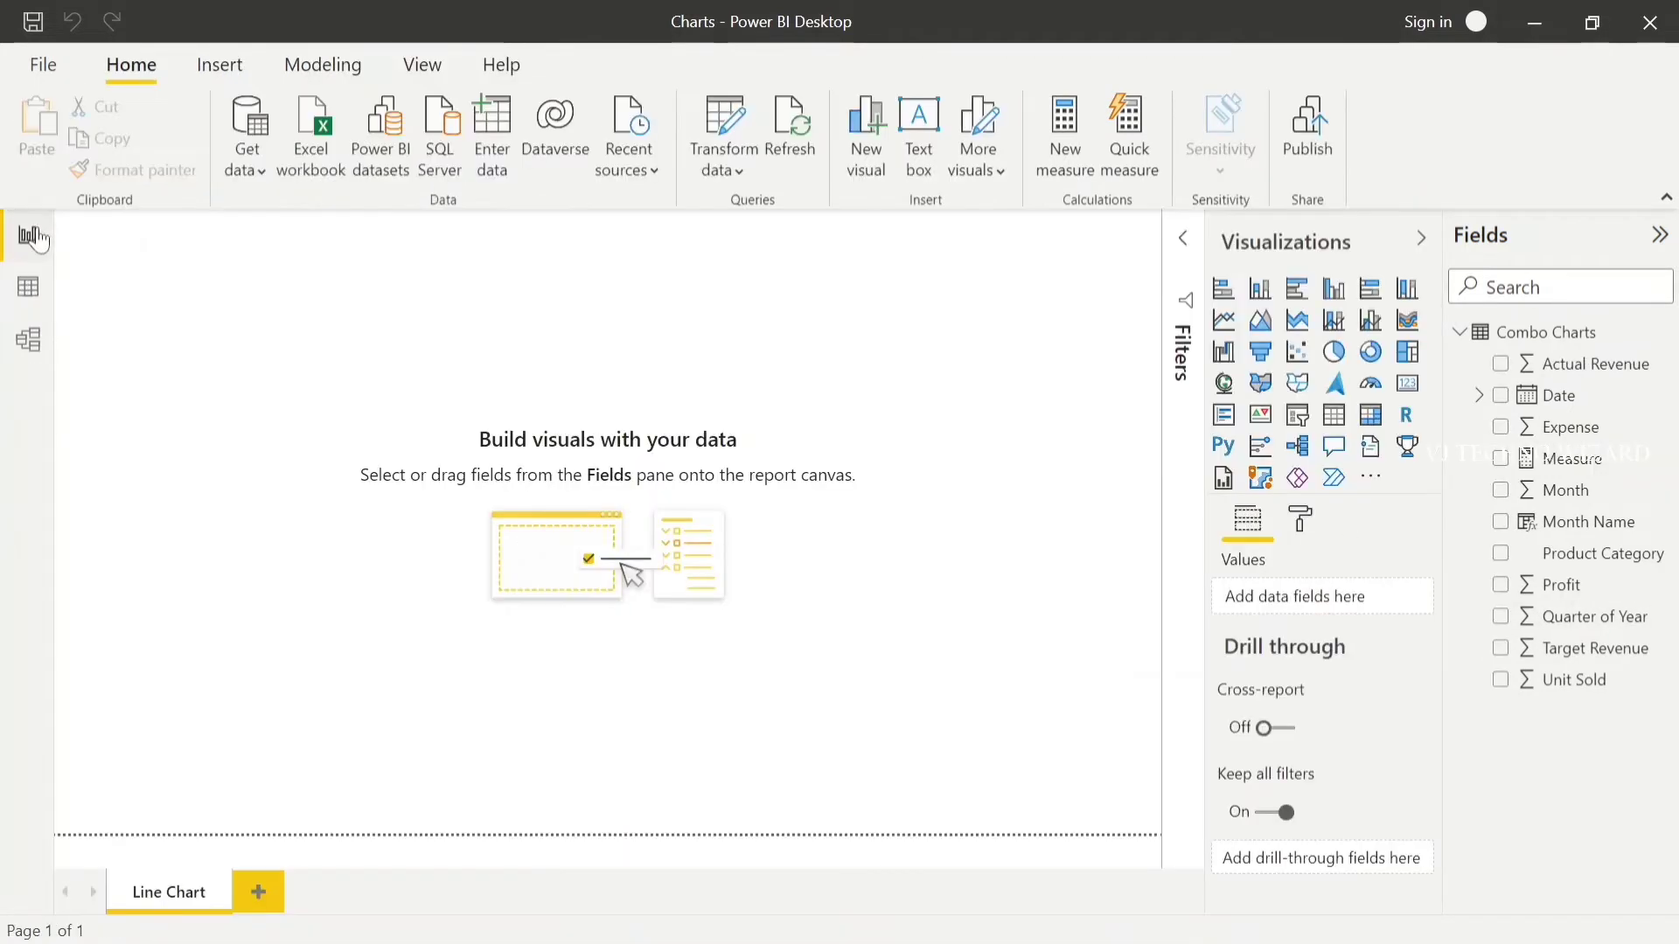
{"action": "left_click", "coordinate": [1334, 321]}
{"action": "left_click_drag", "start_coordinate": [185, 287], "coordinate": [528, 421]}
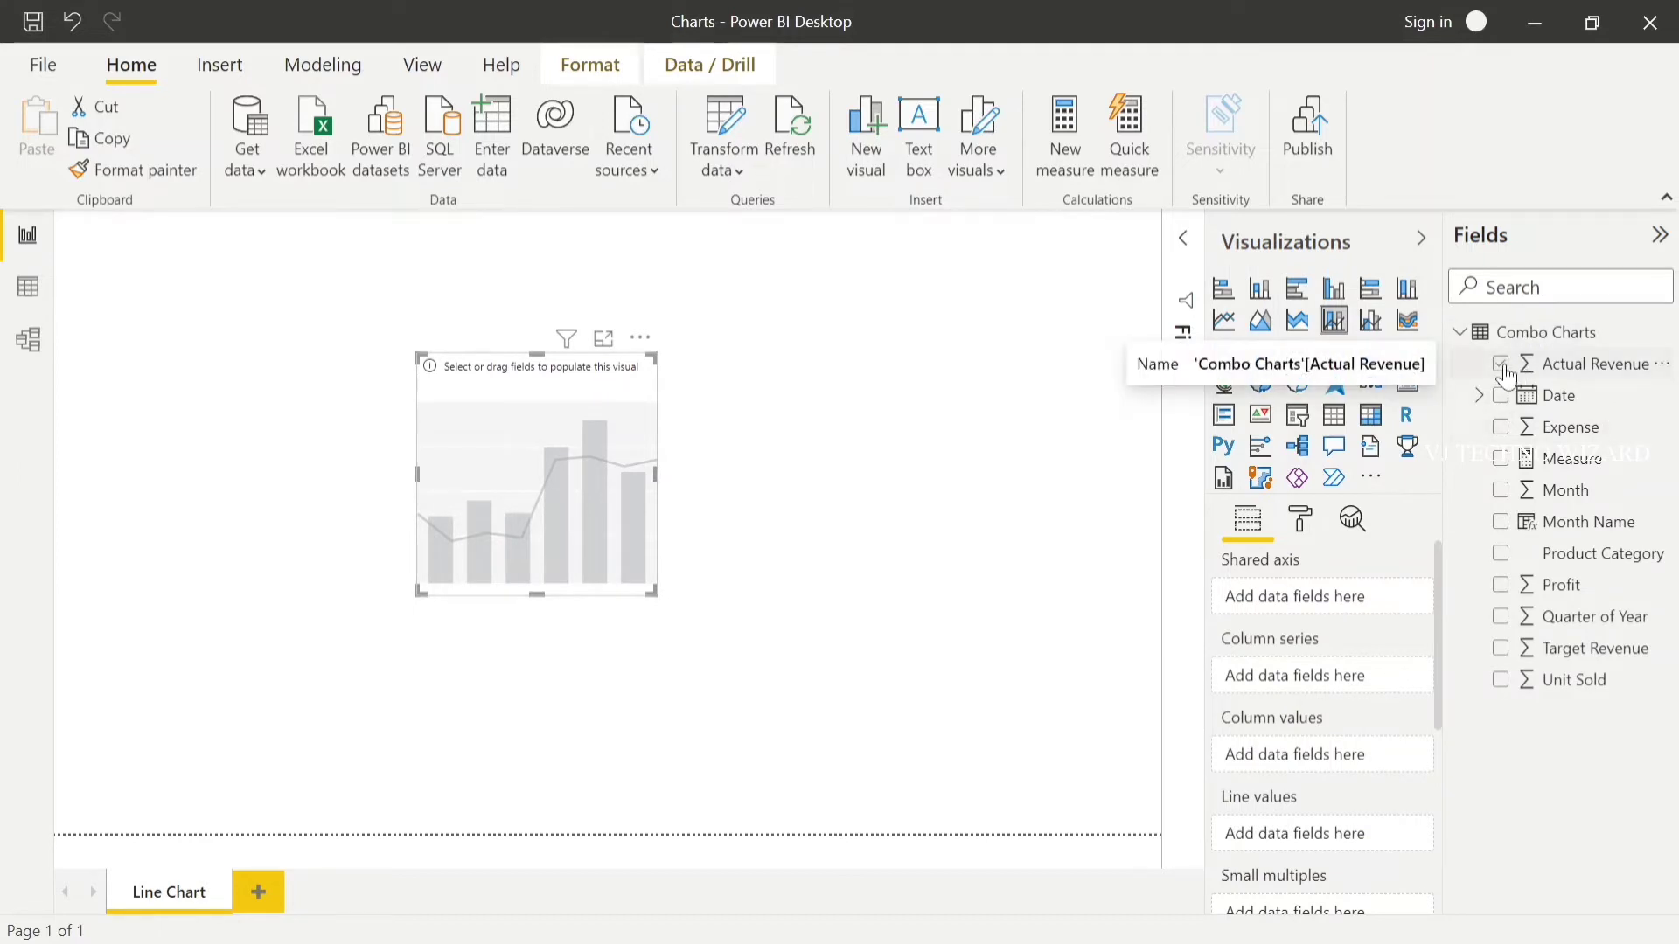
Step: Assign the date hierarchy's Year to the shared axis, Actual Revenue to the column values and Target Revenue to the line values
{"action": "left_click", "coordinate": [1478, 396]}
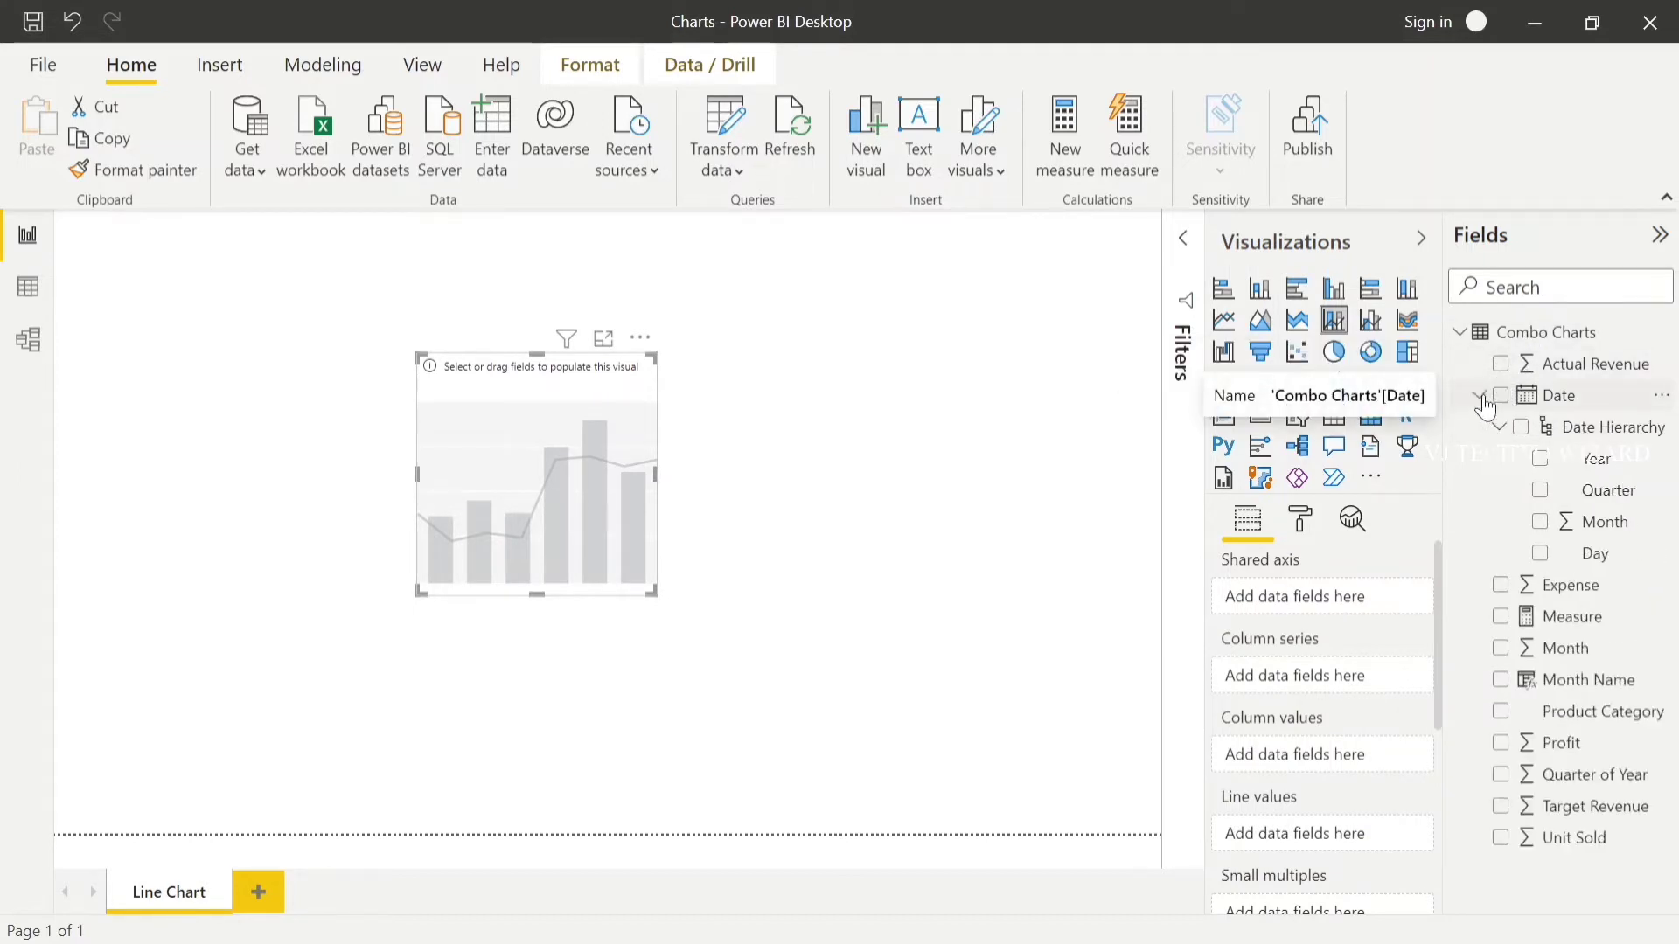
{"action": "left_click_drag", "start_coordinate": [1616, 464], "coordinate": [1351, 609]}
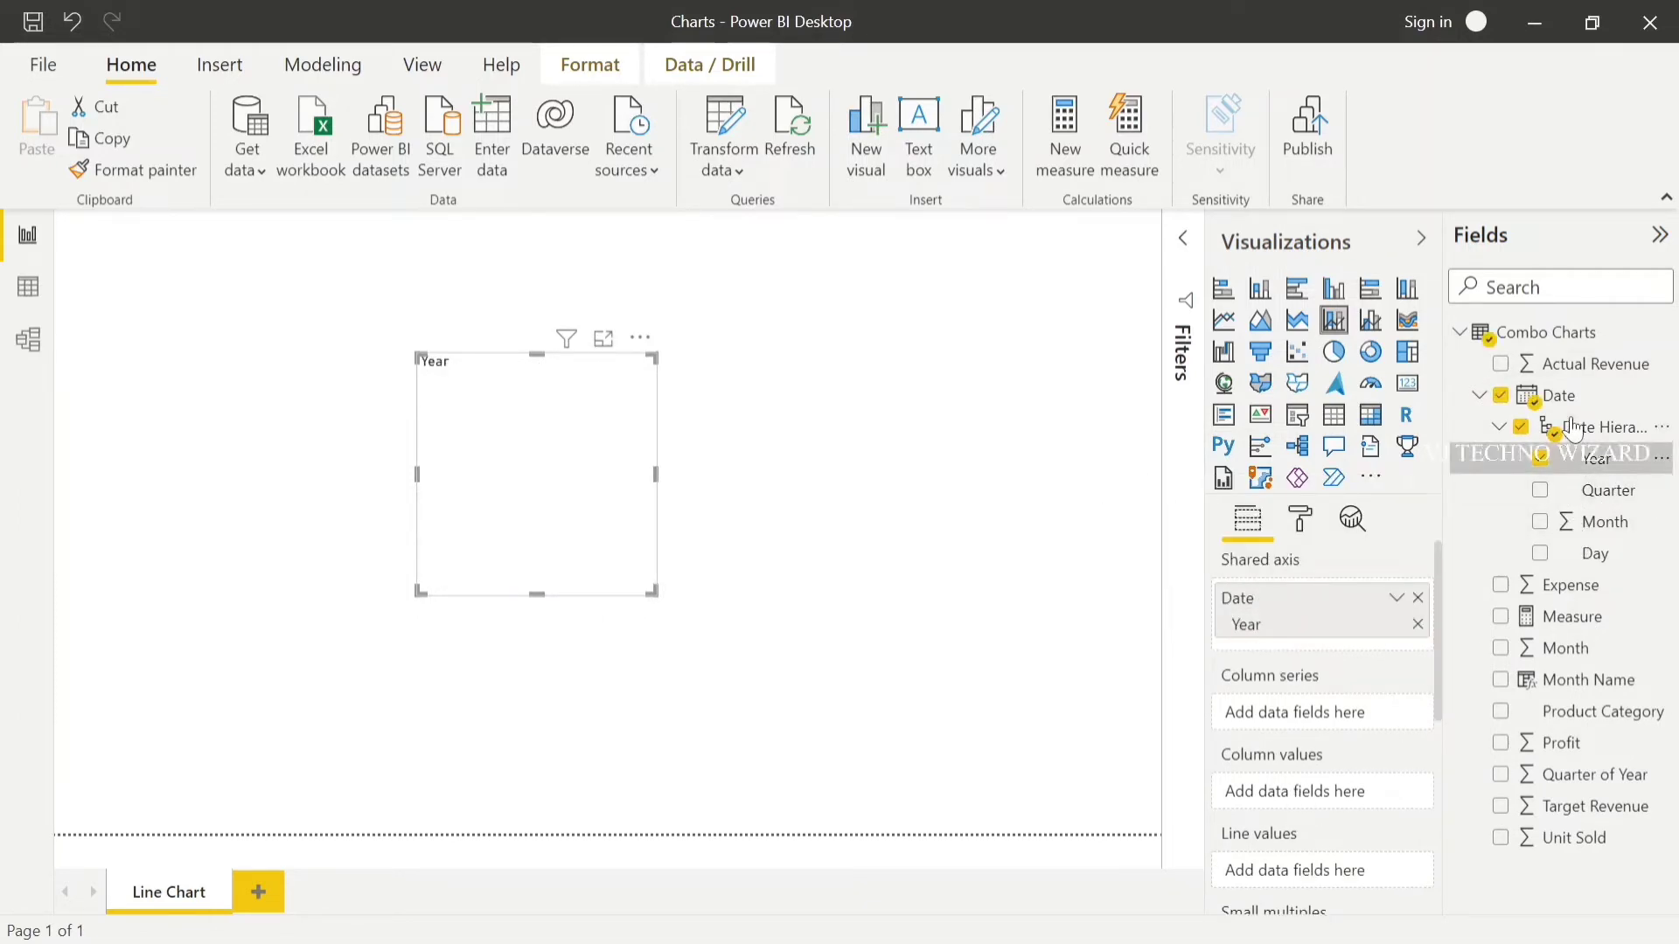
{"action": "left_click_drag", "start_coordinate": [1581, 374], "coordinate": [1334, 806]}
{"action": "scroll", "coordinate": [1334, 806], "scroll_direction": "down", "scroll_amount": 3}
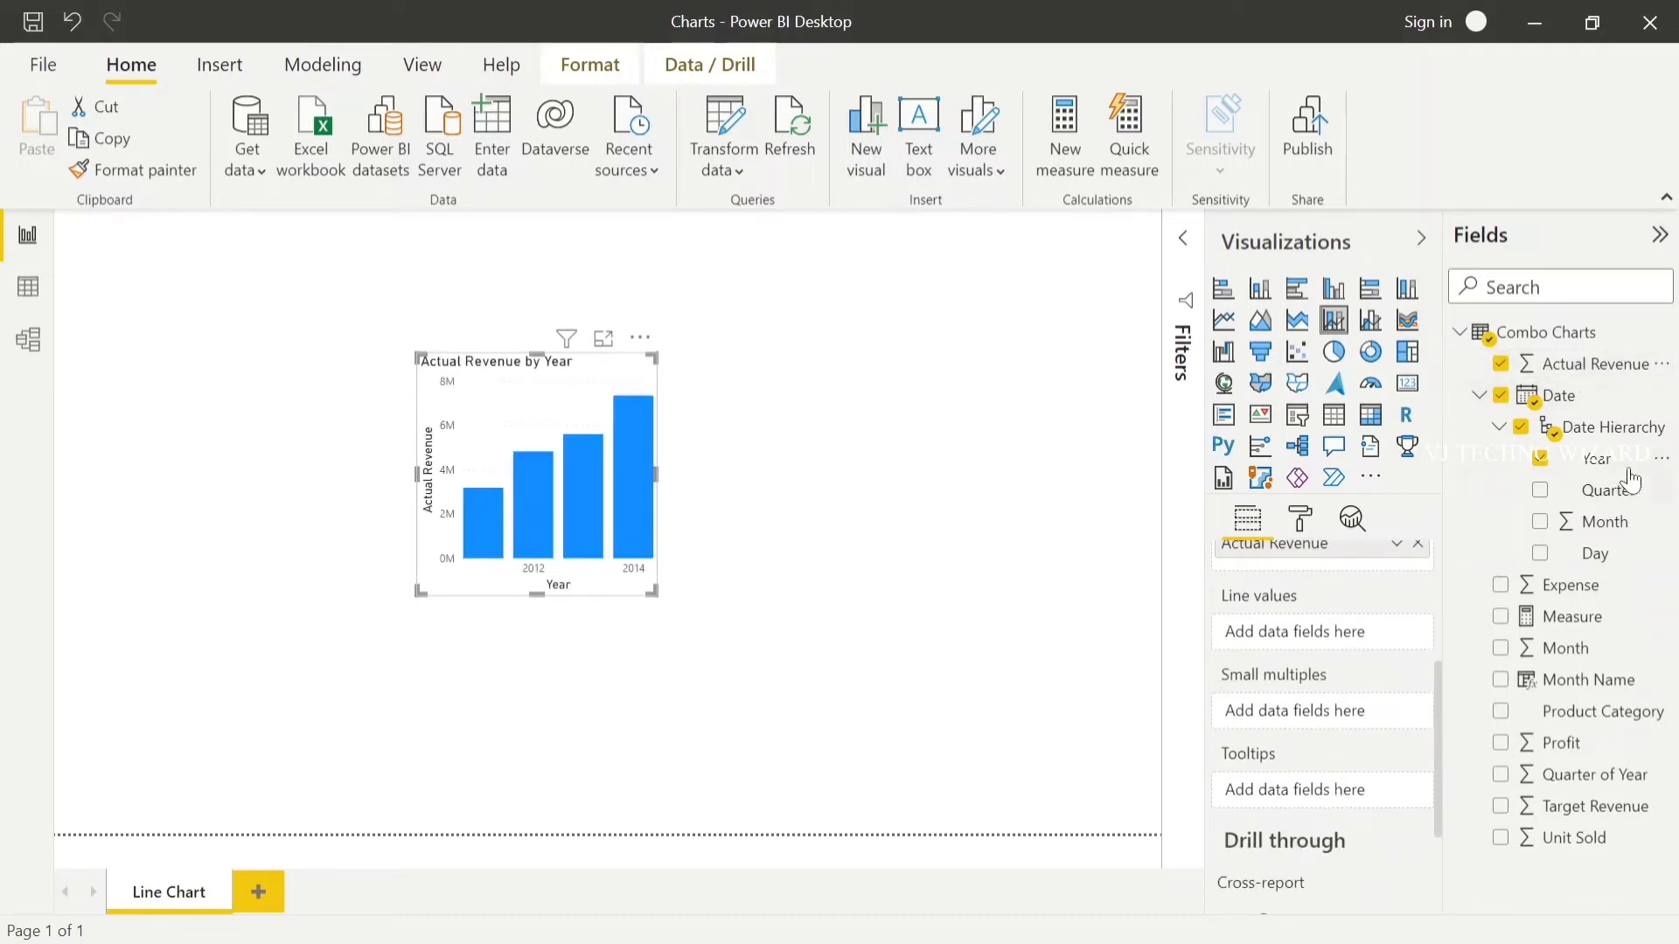
{"action": "left_click_drag", "start_coordinate": [1573, 815], "coordinate": [1335, 642]}
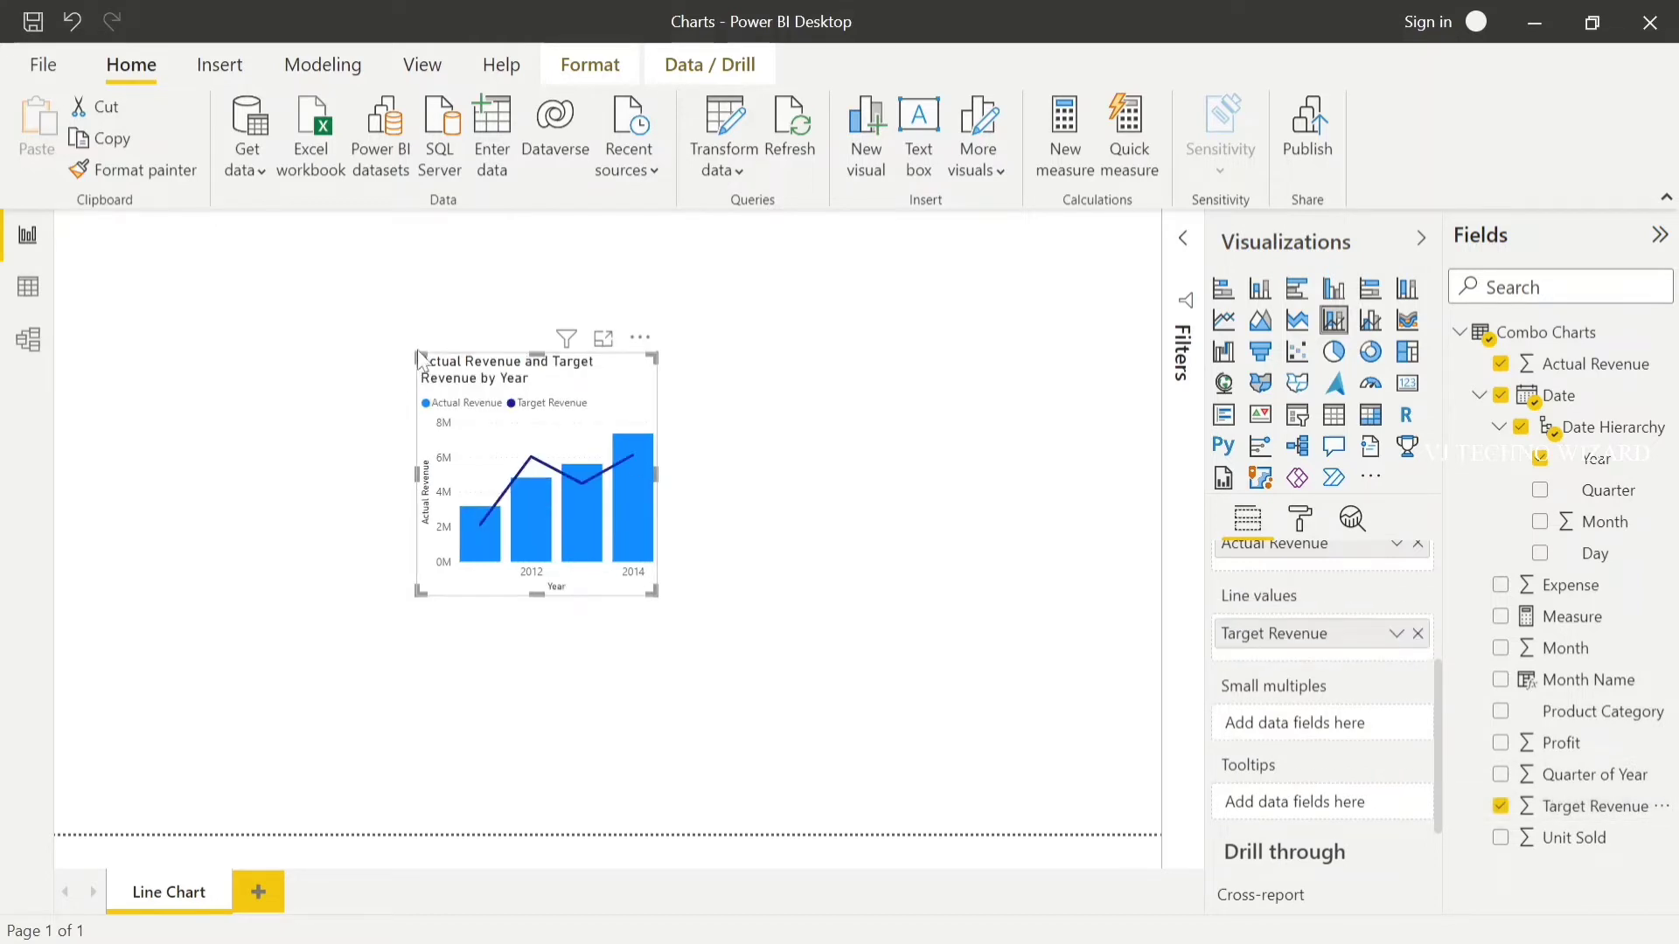
Step: Enlarge the combo chart from its upper-left and lower-right corners so it fills most of the report page
{"action": "left_click_drag", "start_coordinate": [412, 354], "coordinate": [213, 304]}
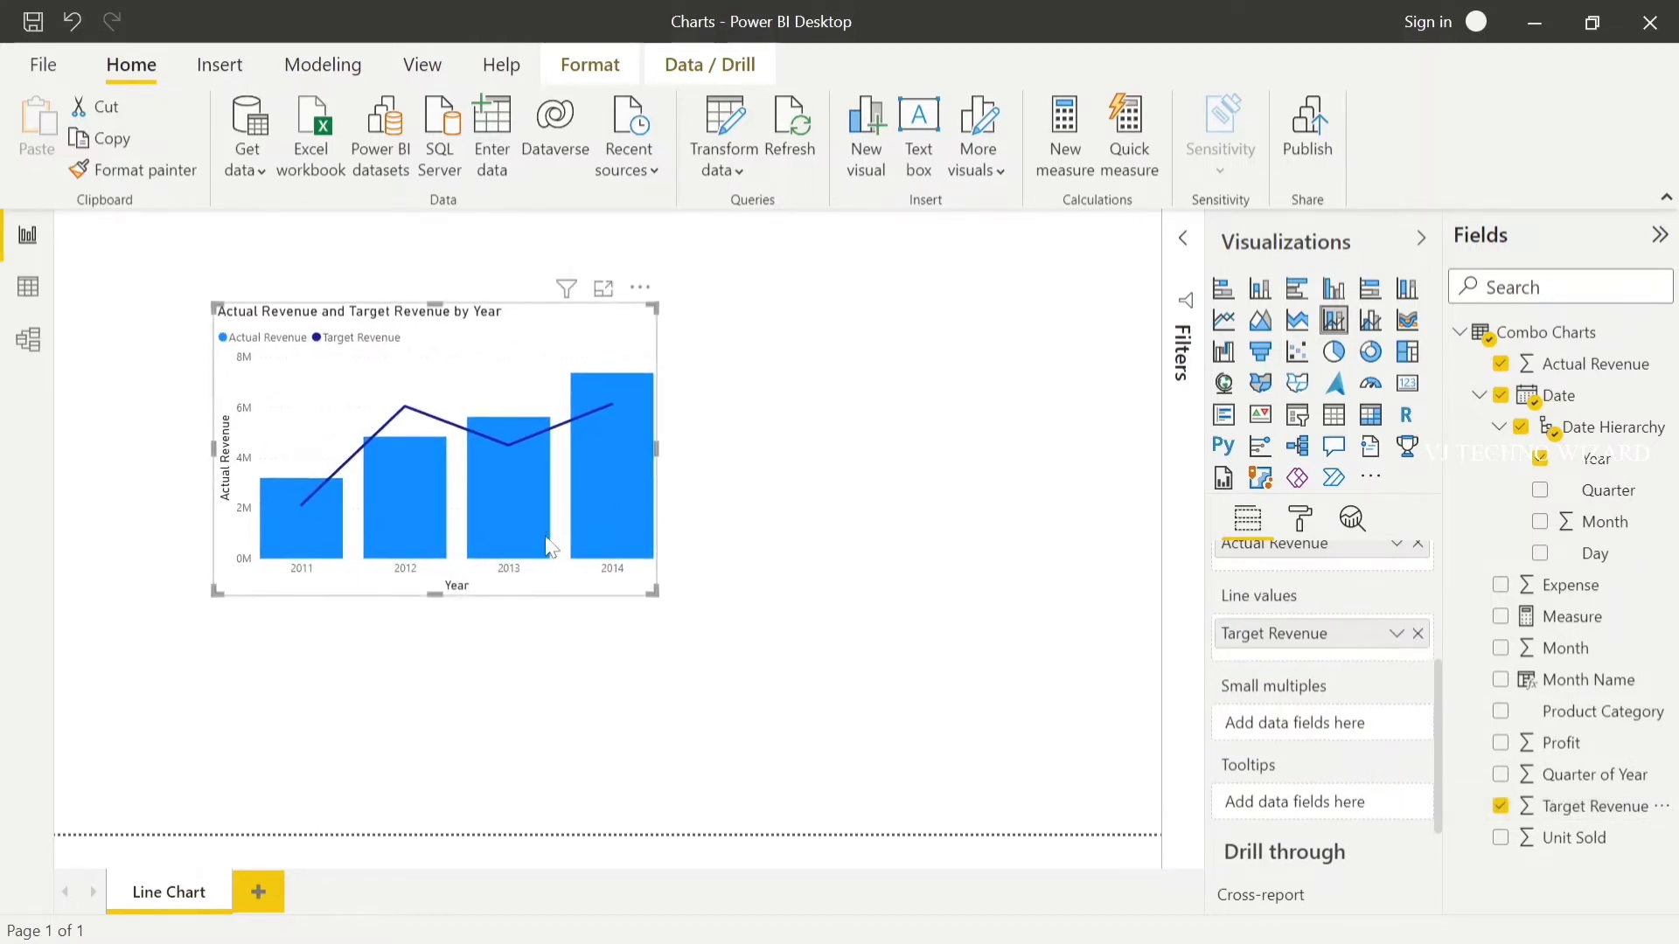
{"action": "left_click", "coordinate": [664, 601]}
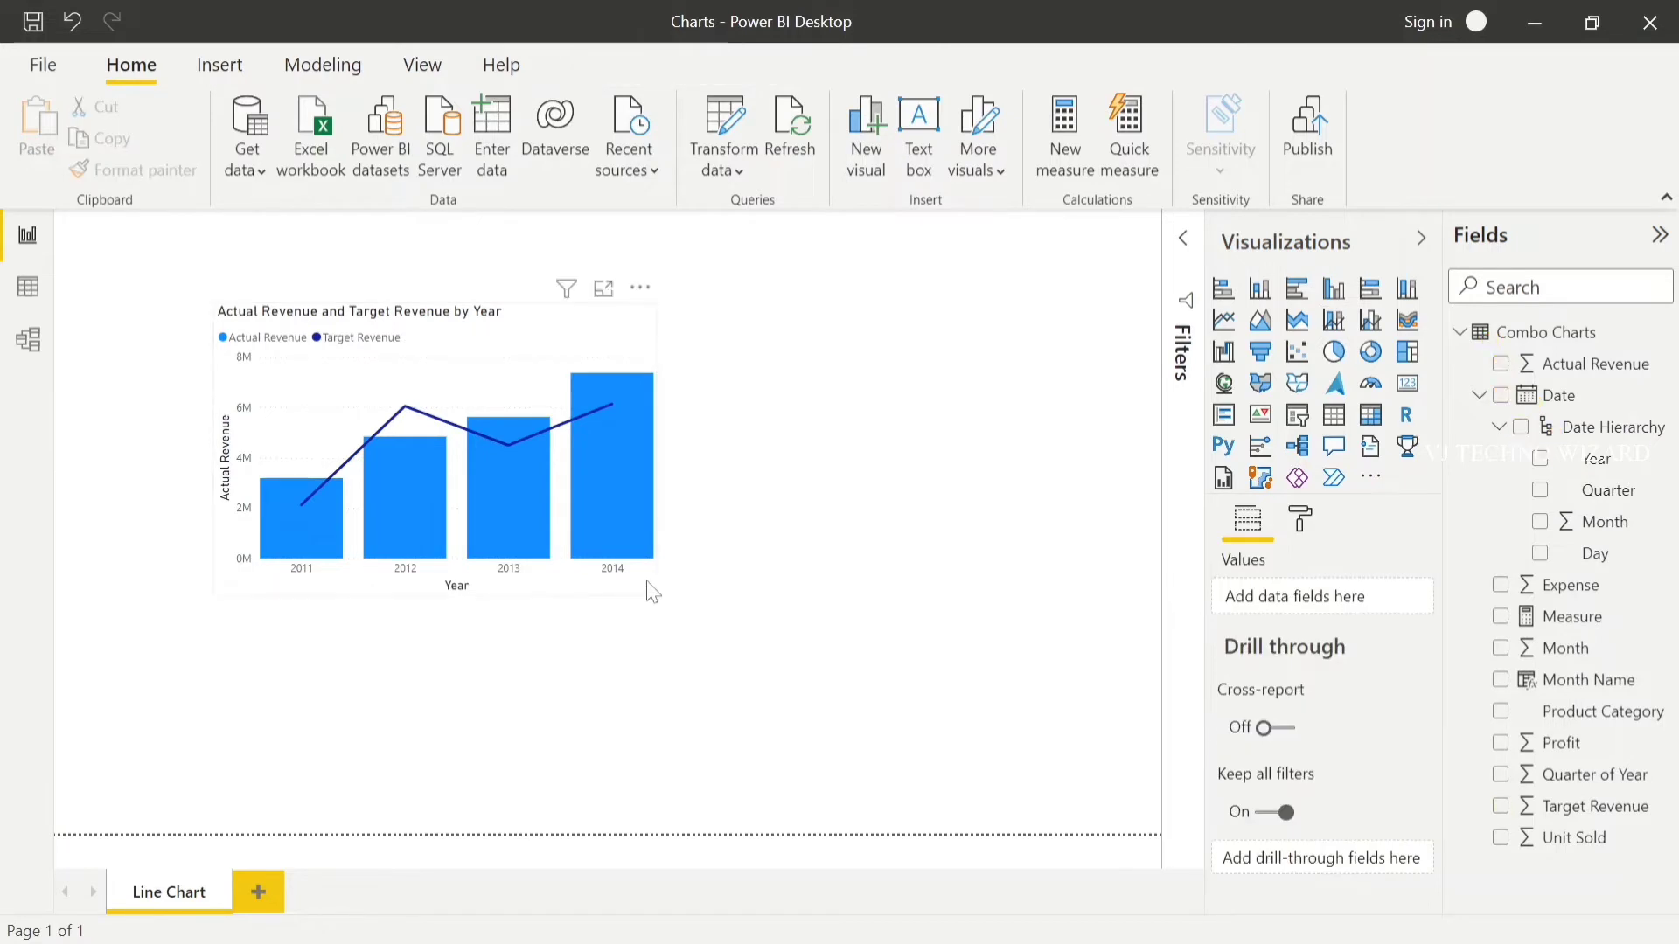
{"action": "left_click", "coordinate": [652, 593]}
{"action": "left_click_drag", "start_coordinate": [654, 594], "coordinate": [901, 724]}
{"action": "left_click", "coordinate": [1052, 667]}
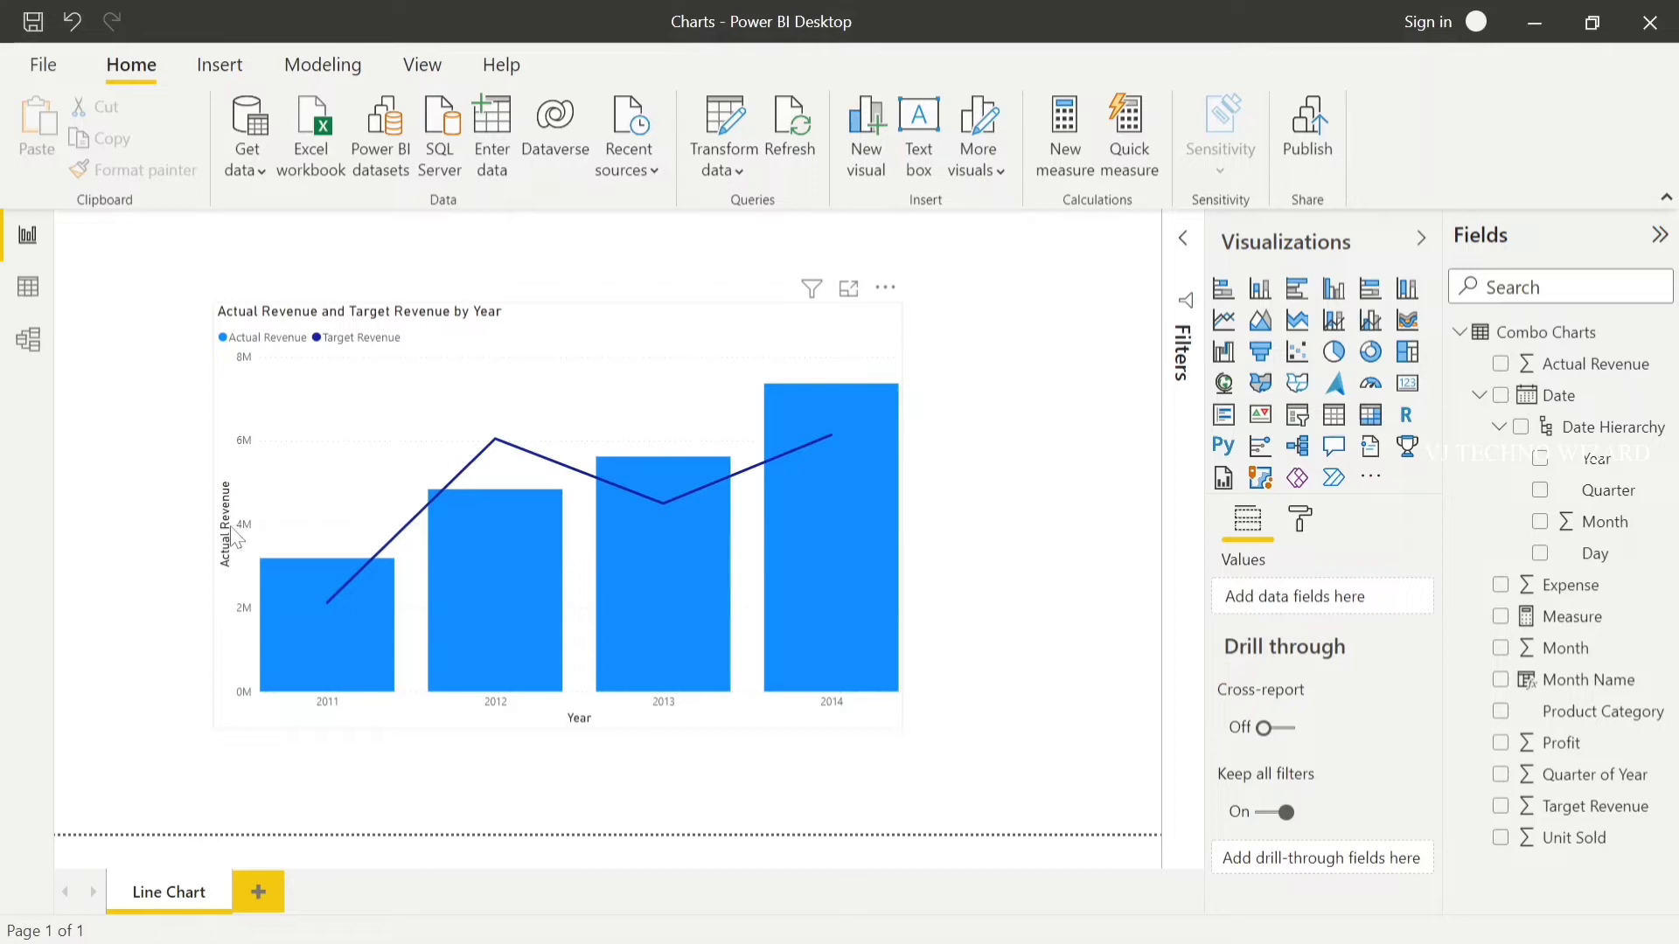
Step: Show a secondary Y axis on the combo chart for the Target Revenue line
{"action": "left_click", "coordinate": [1300, 520]}
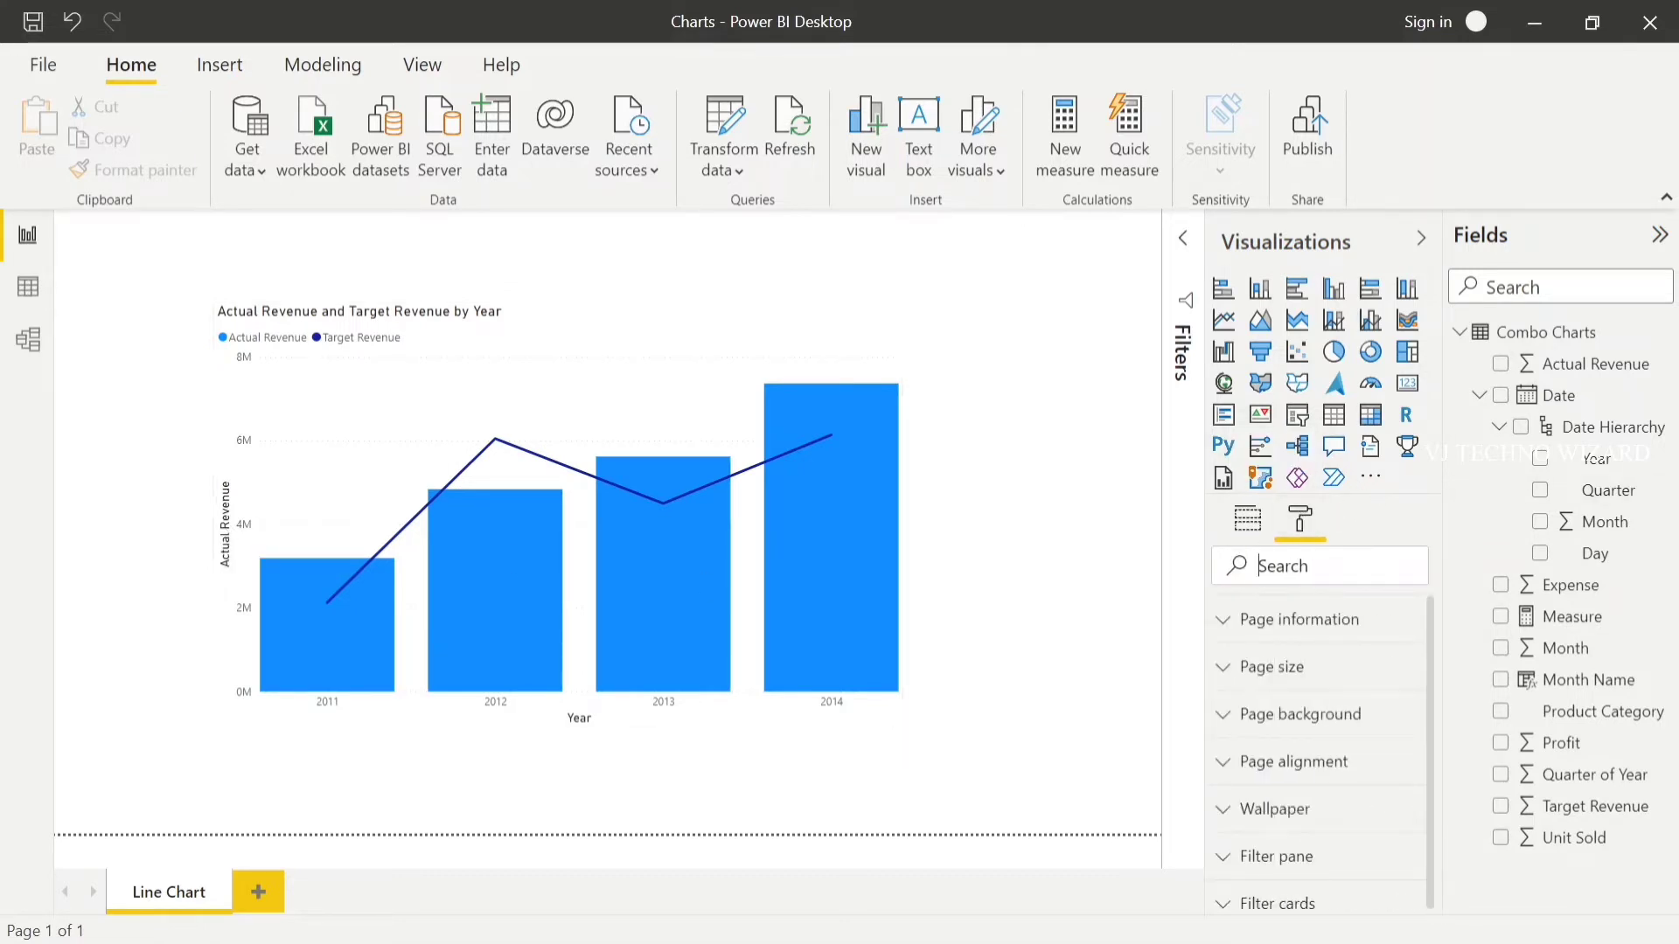
{"action": "left_click", "coordinate": [668, 330]}
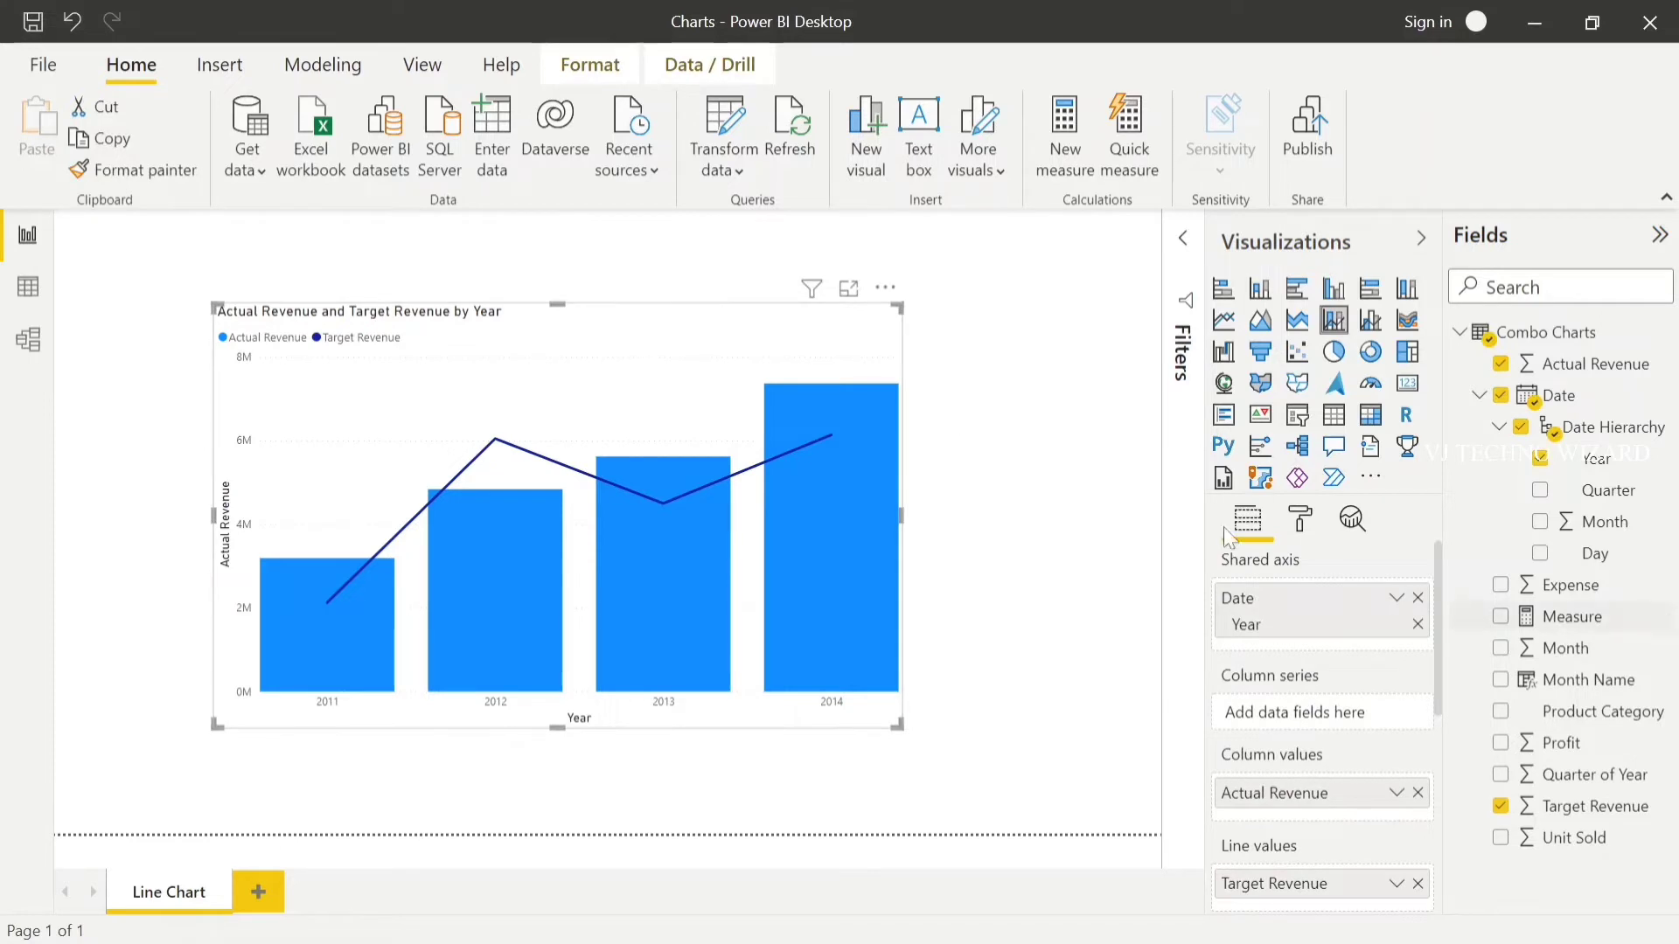
{"action": "left_click", "coordinate": [1300, 520]}
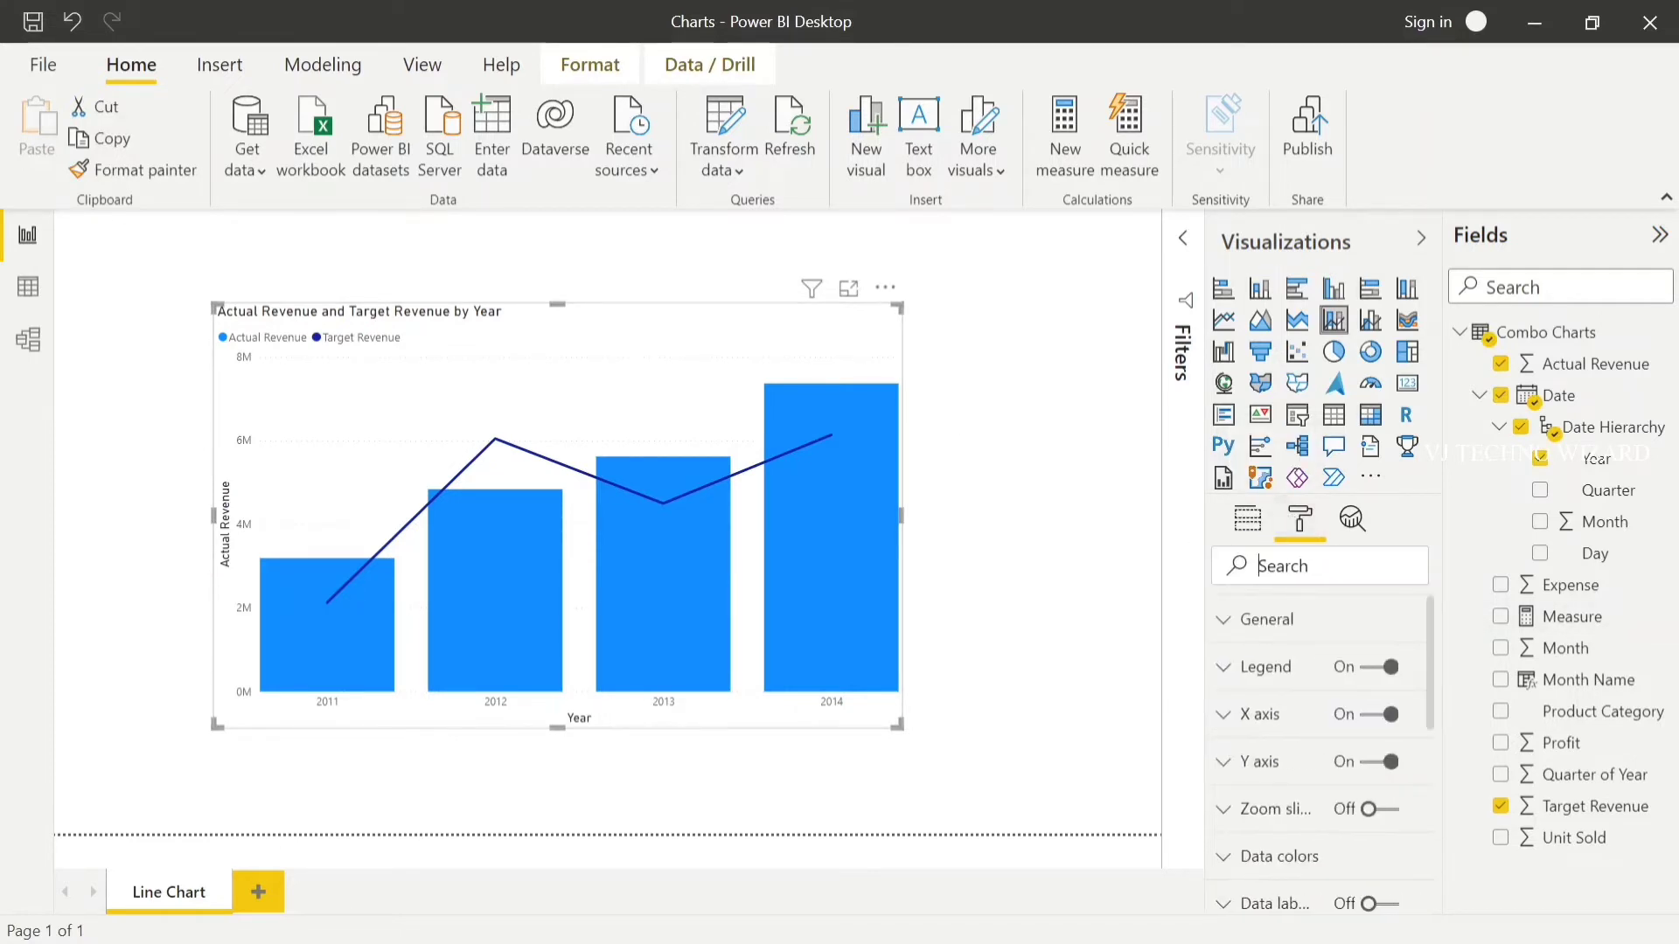
{"action": "type", "text": "secondary"}
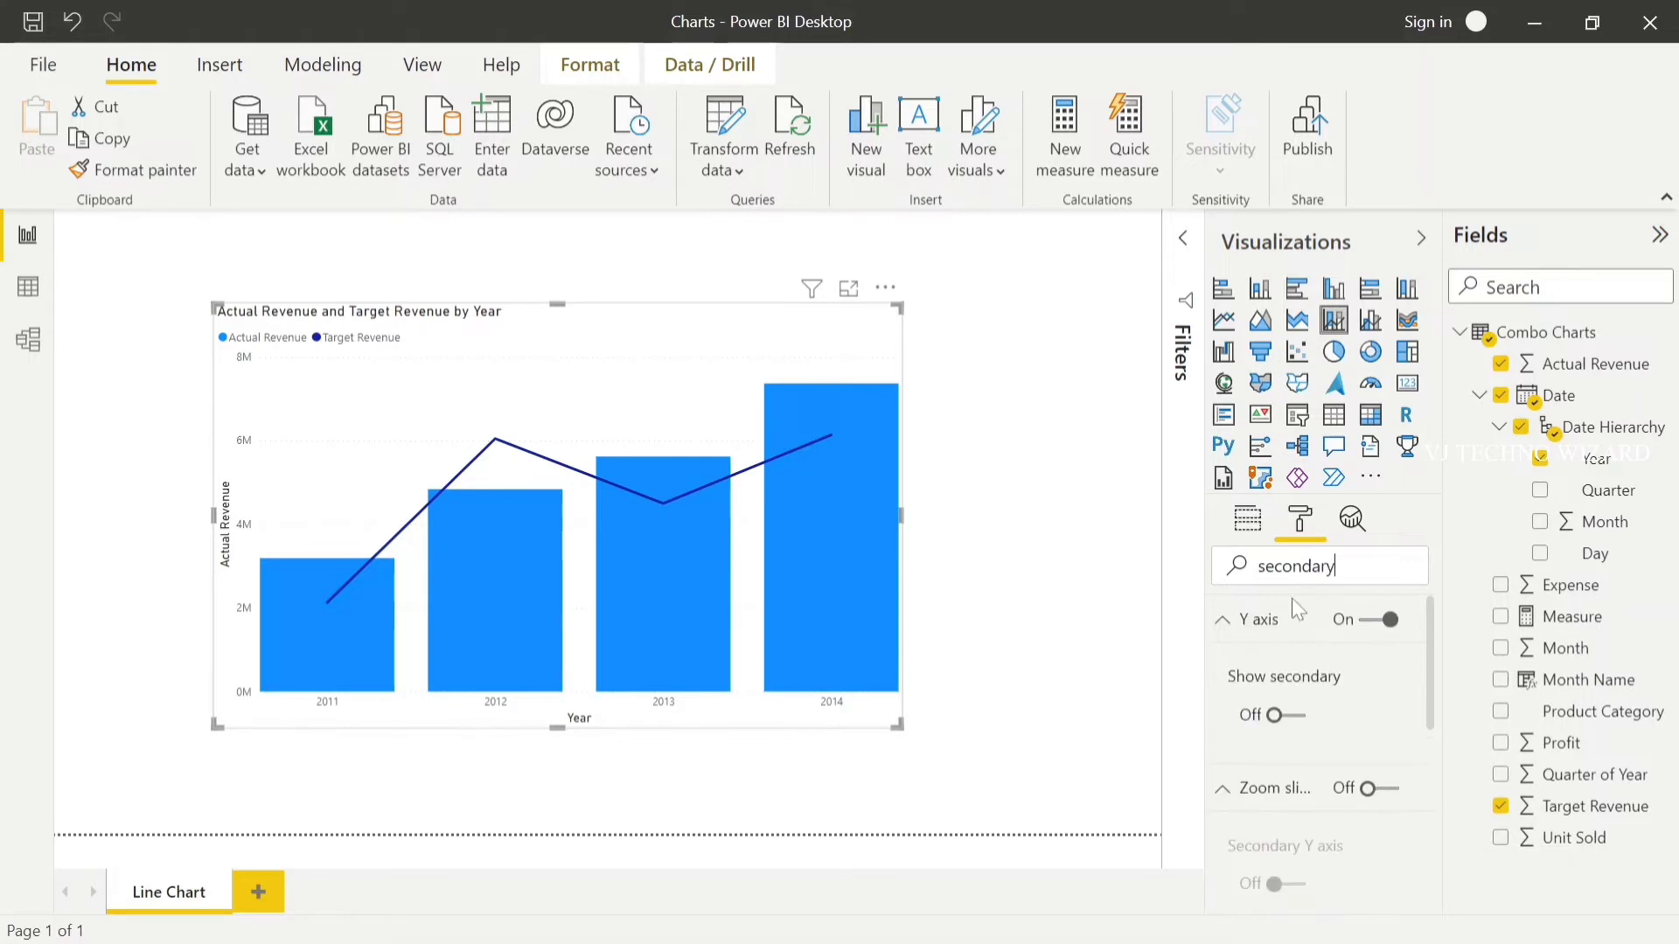
{"action": "left_click", "coordinate": [1294, 726]}
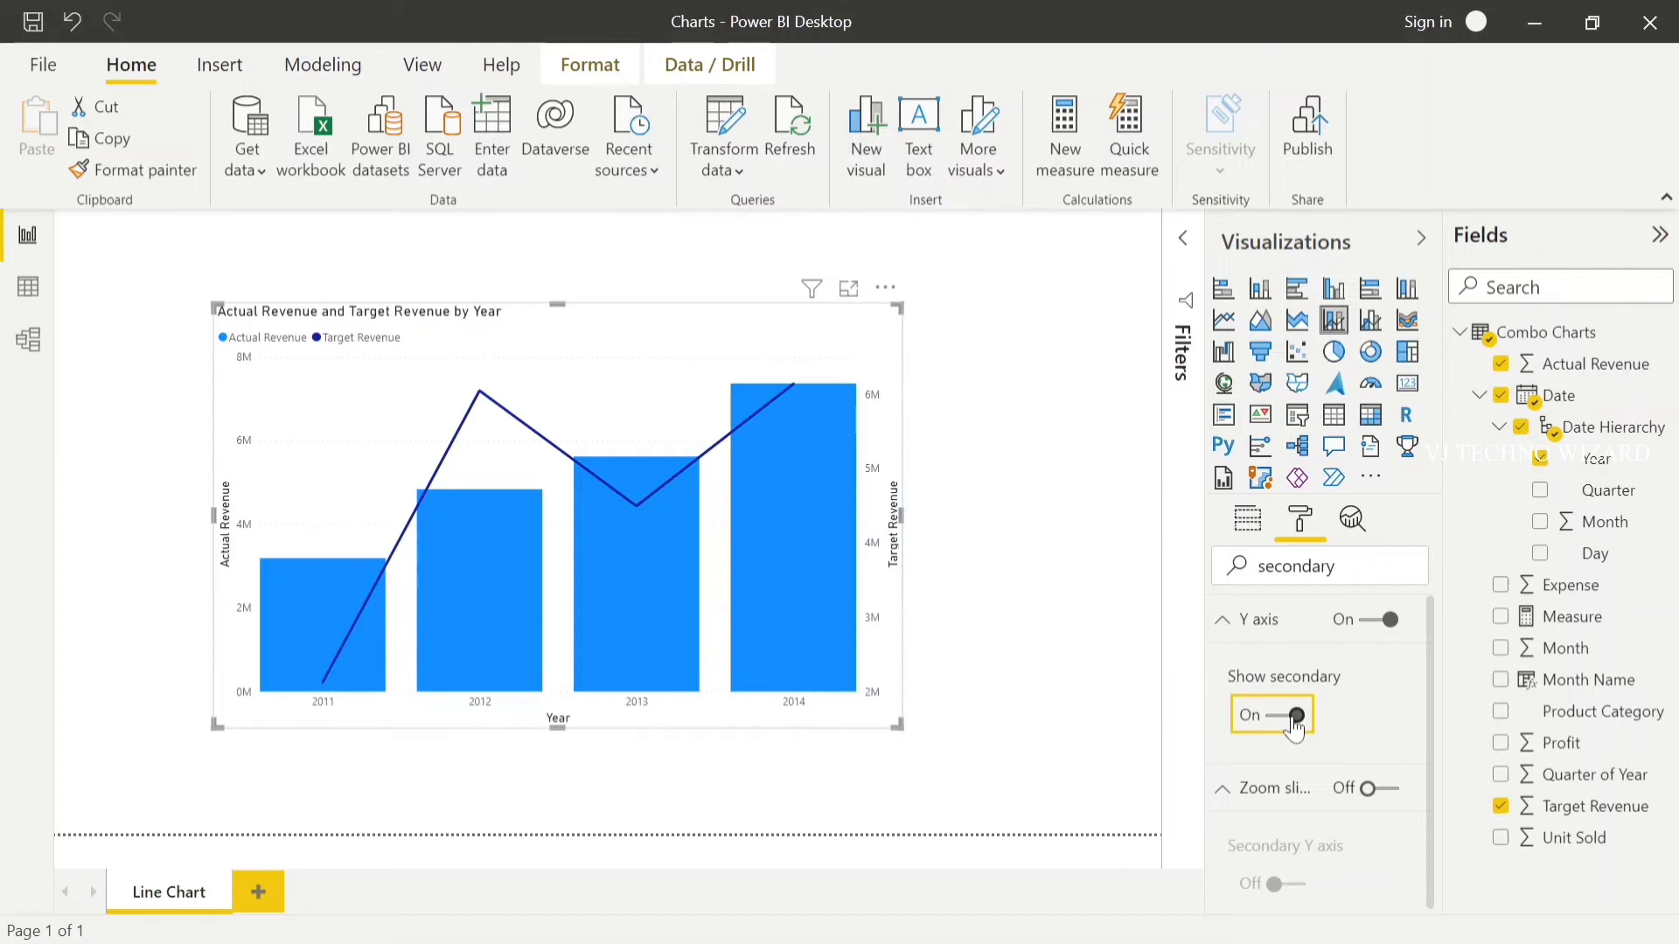
{"action": "left_click", "coordinate": [1224, 621]}
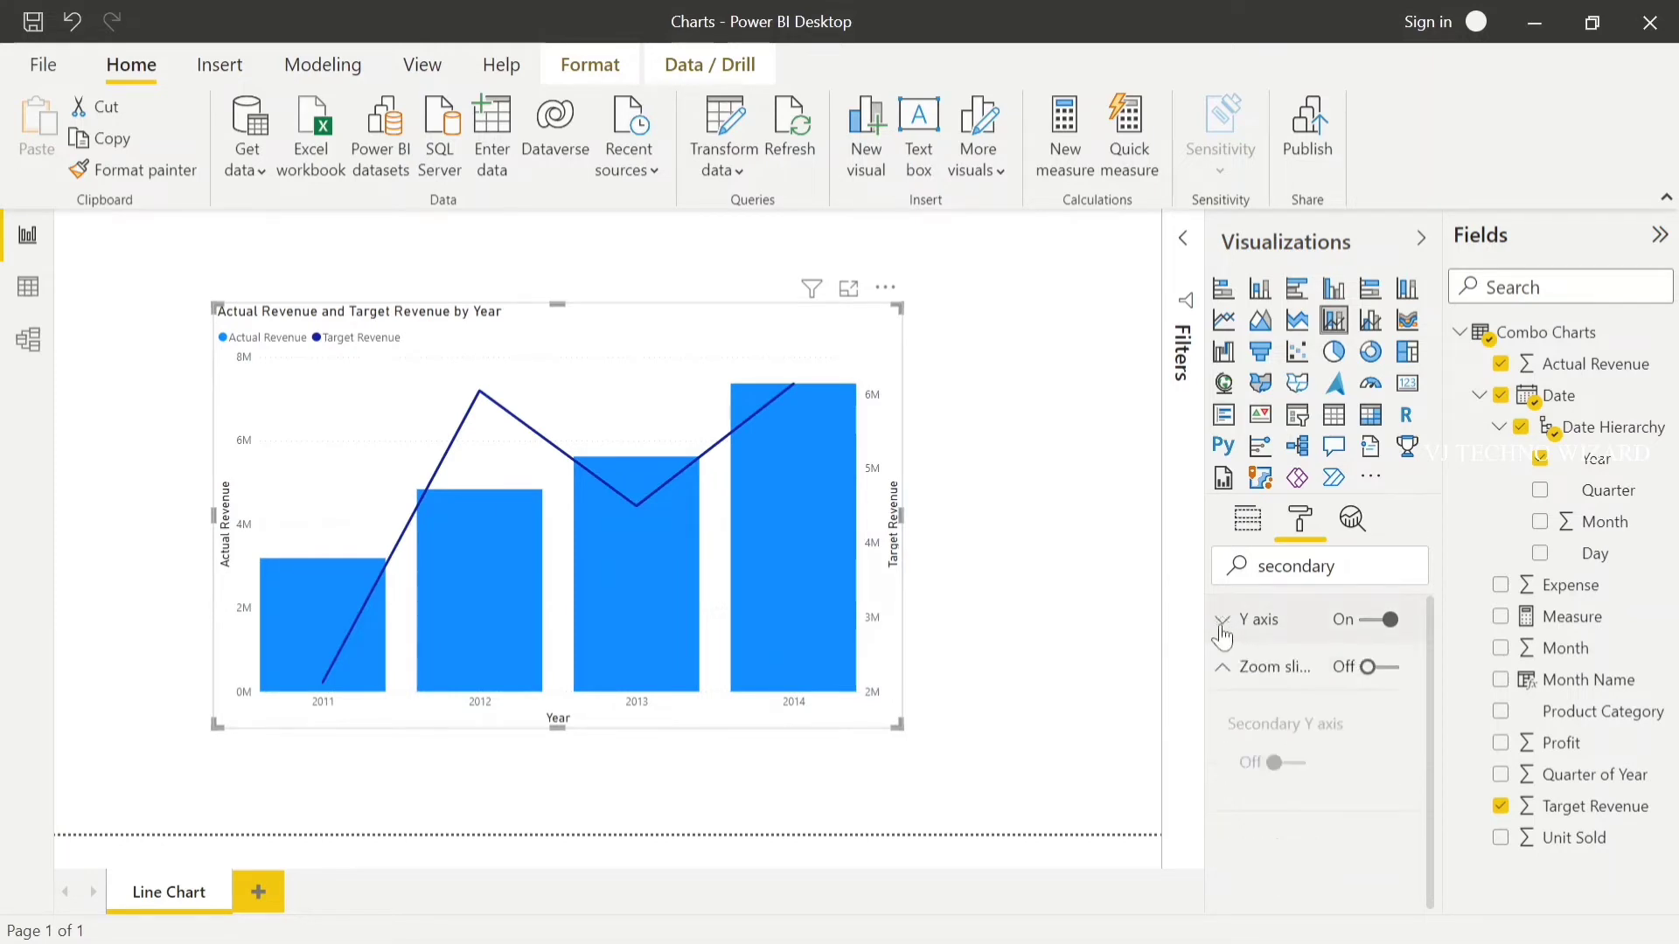
{"action": "left_click", "coordinate": [981, 321]}
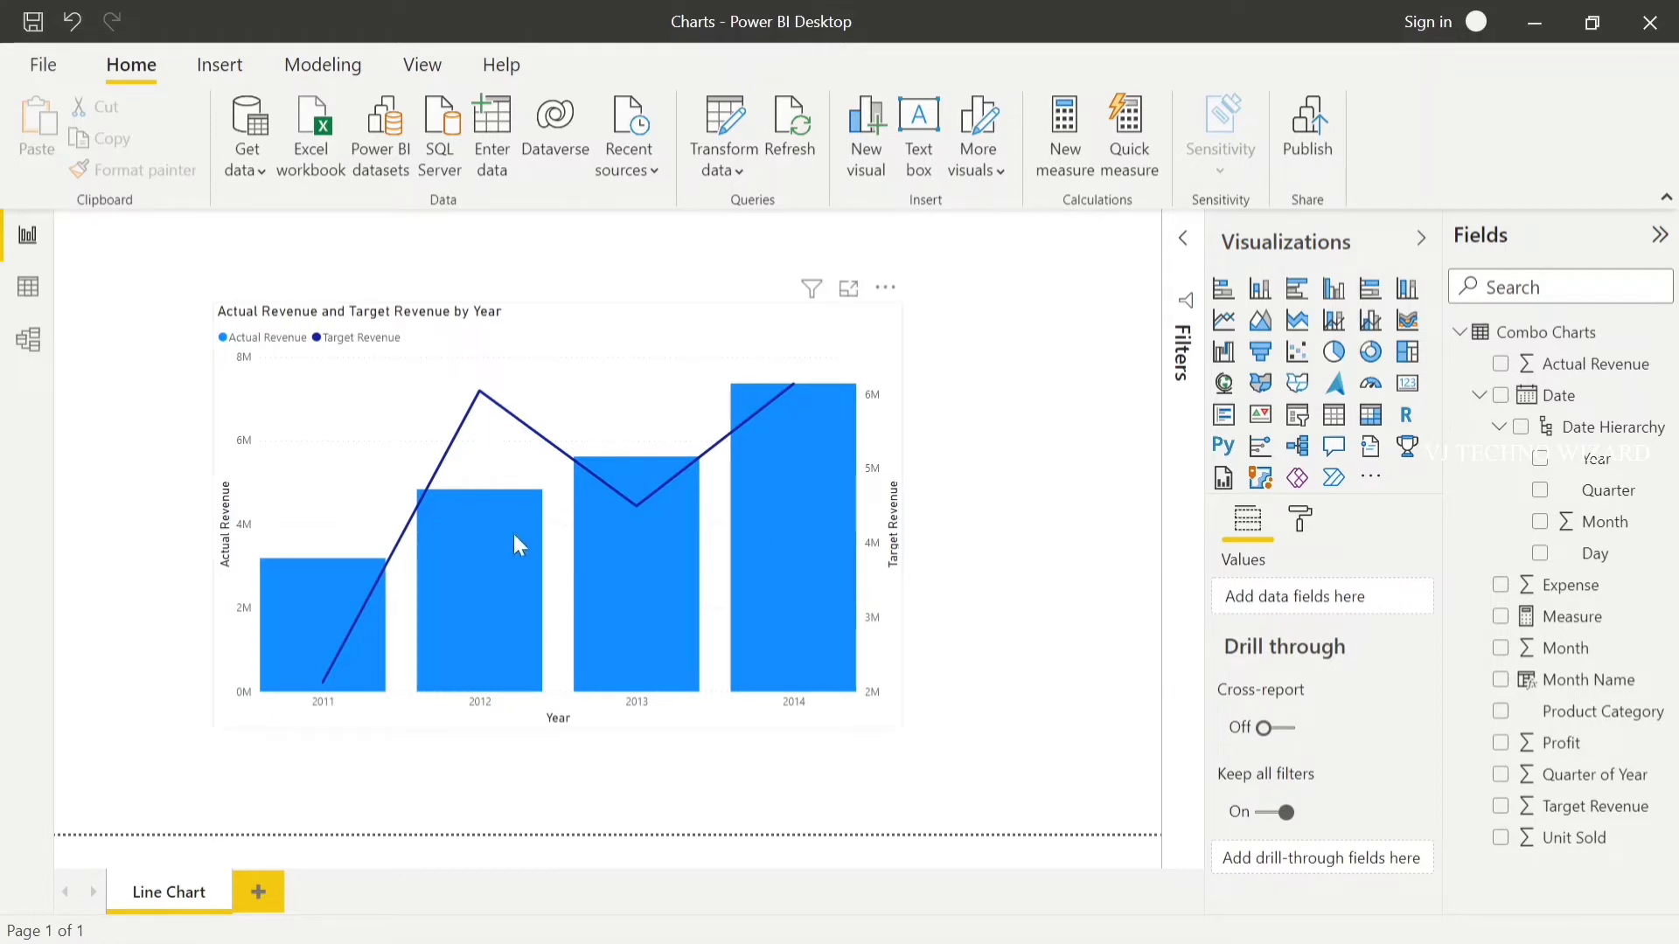
Step: Try Product Category as the column series, compare the line and clustered column variant with the stacked one, and remove the category again
{"action": "left_click", "coordinate": [641, 369]}
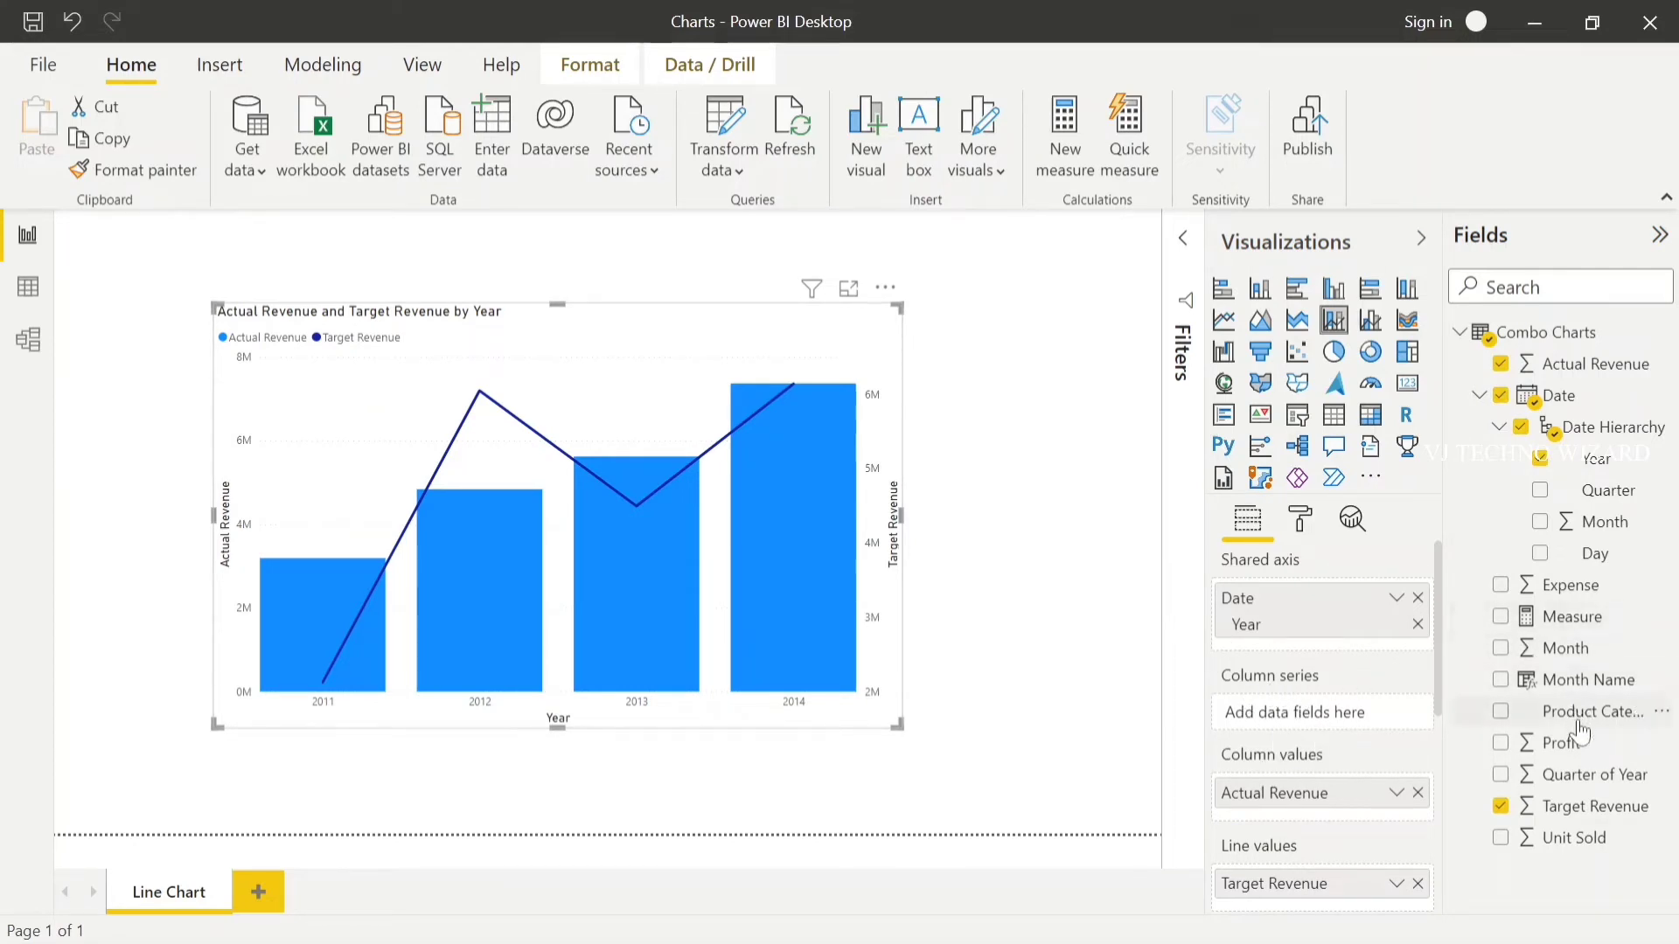
{"action": "left_click_drag", "start_coordinate": [1579, 715], "coordinate": [1324, 715]}
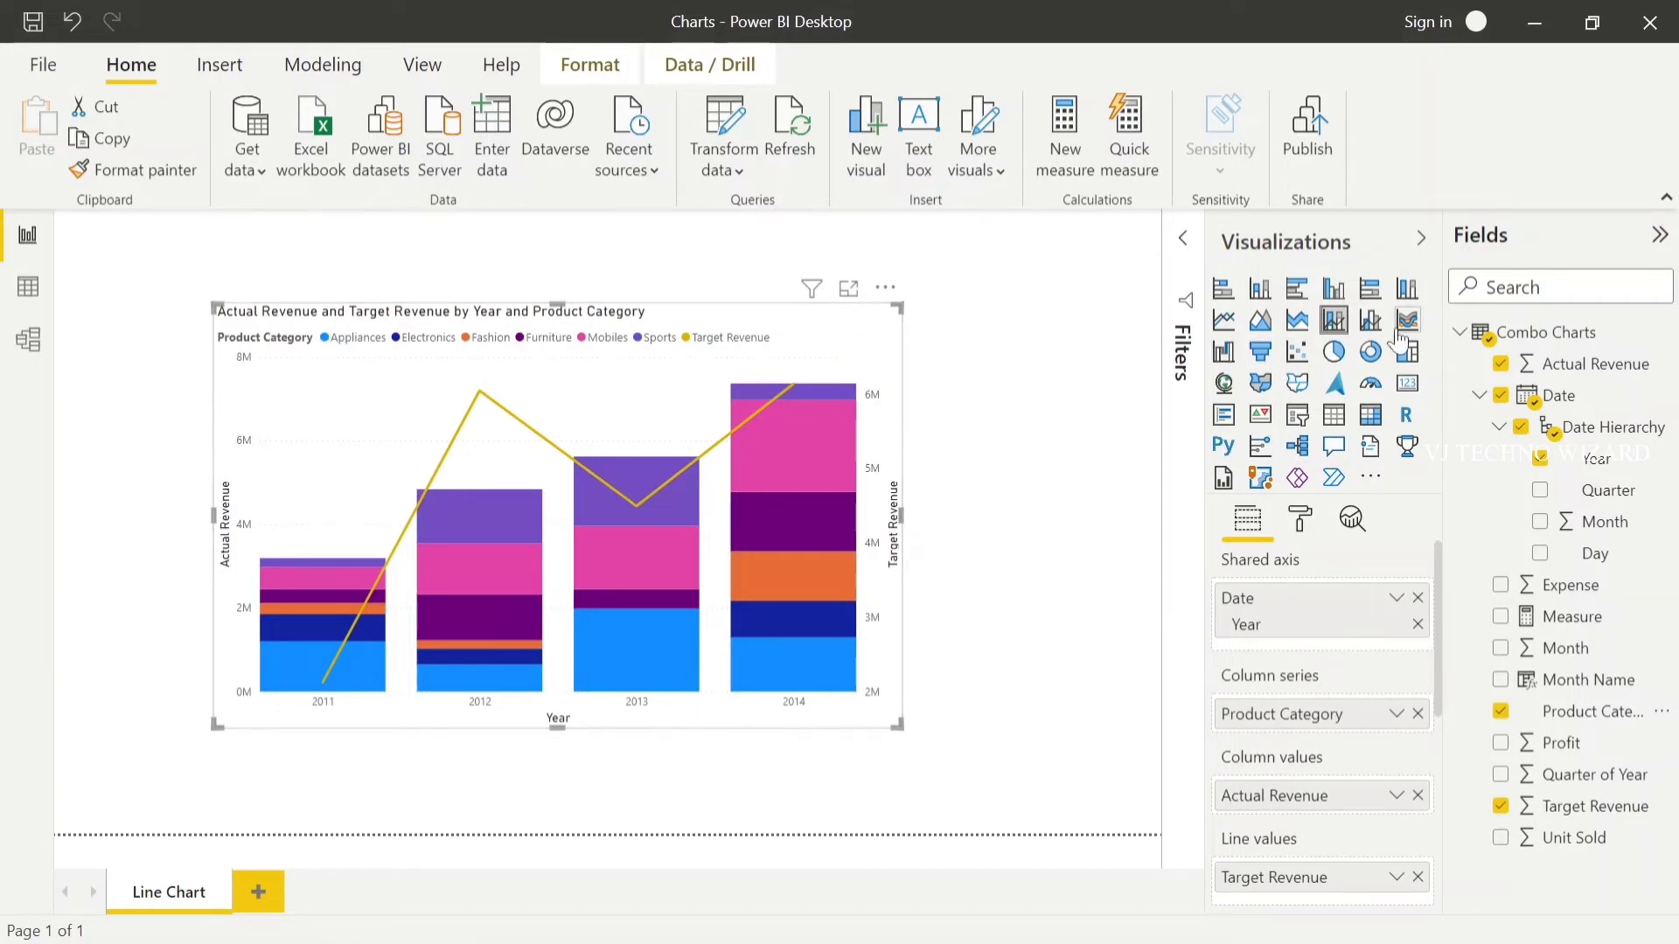
{"action": "left_click", "coordinate": [1370, 321]}
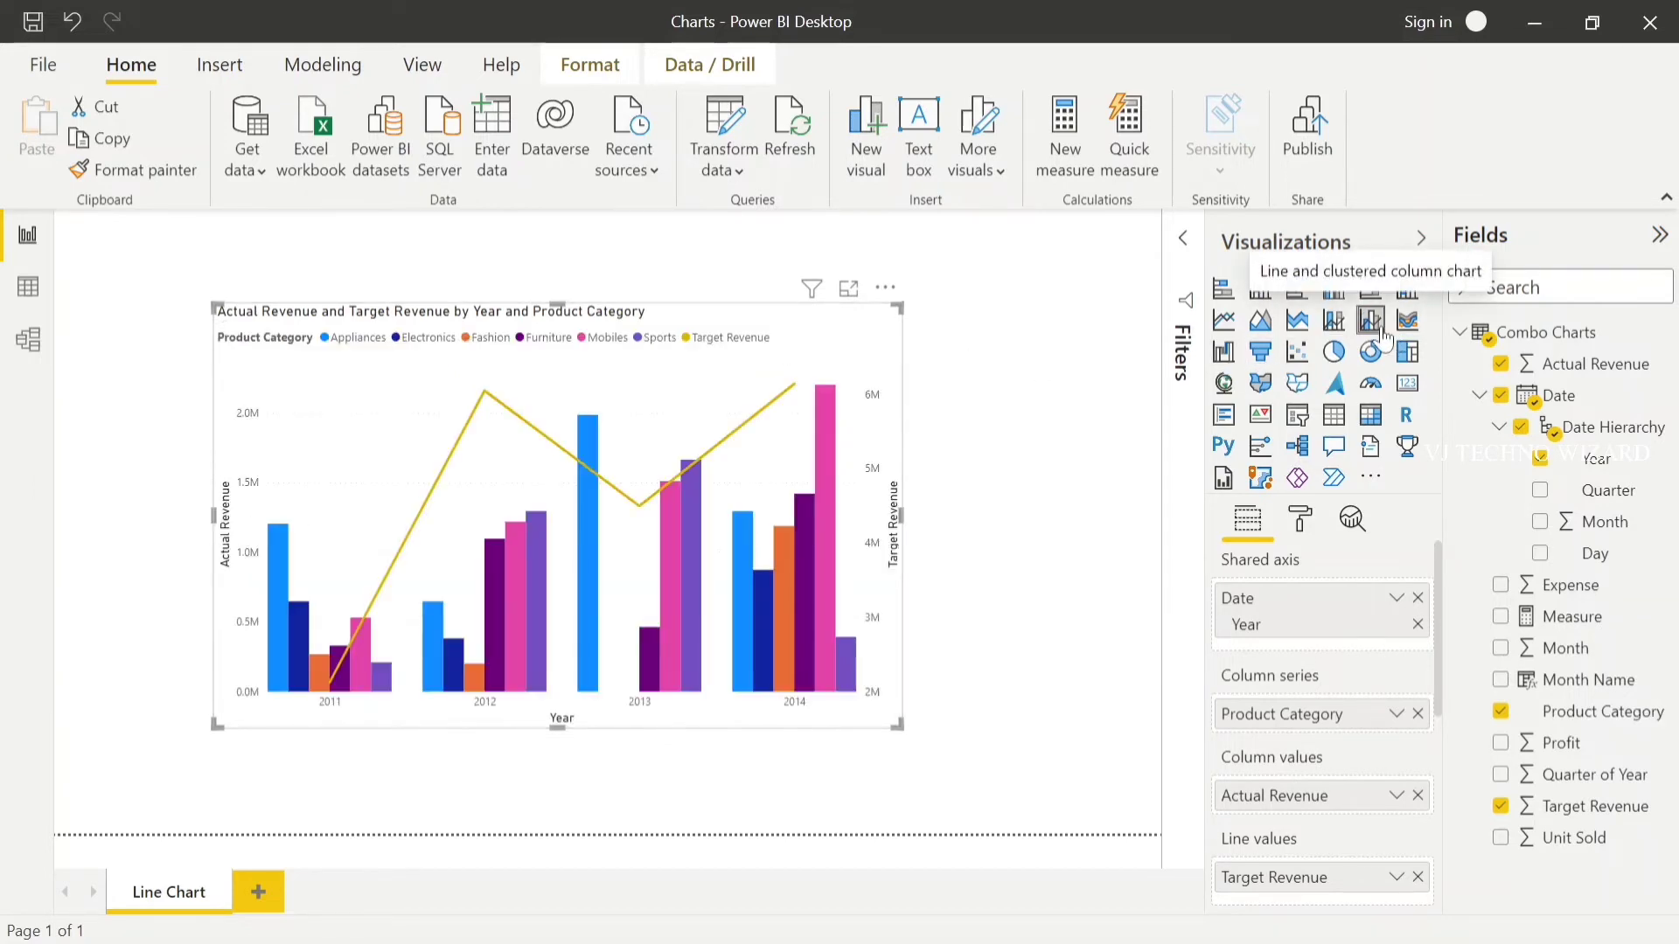
{"action": "left_click", "coordinate": [1336, 329]}
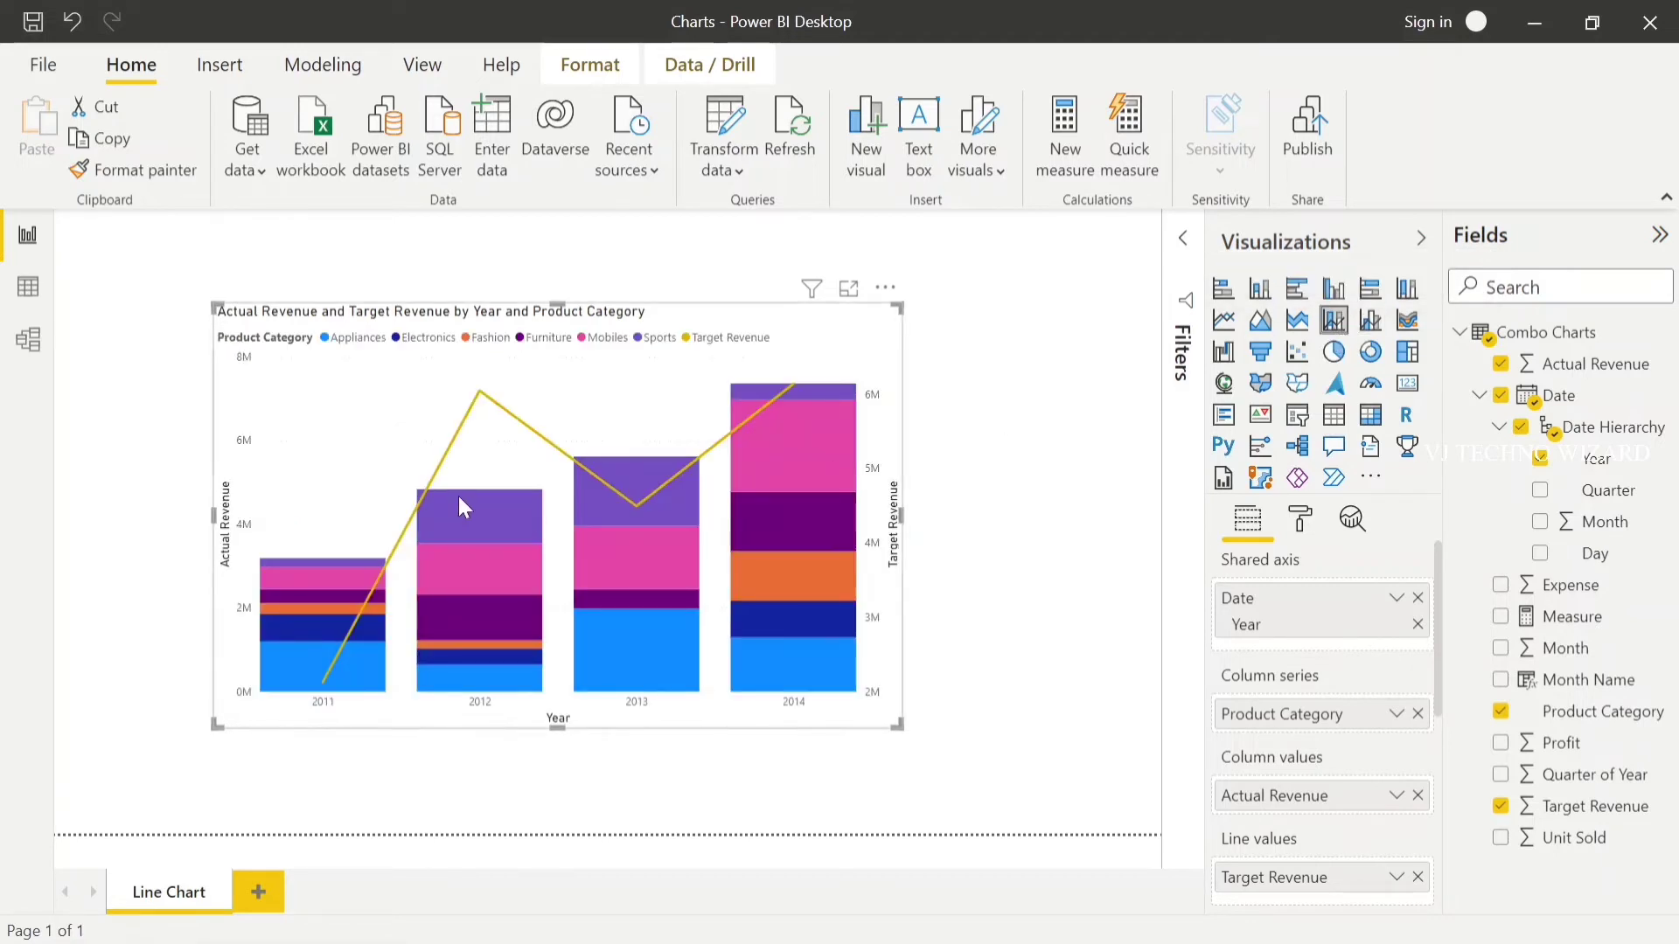
{"action": "left_click", "coordinate": [1418, 715]}
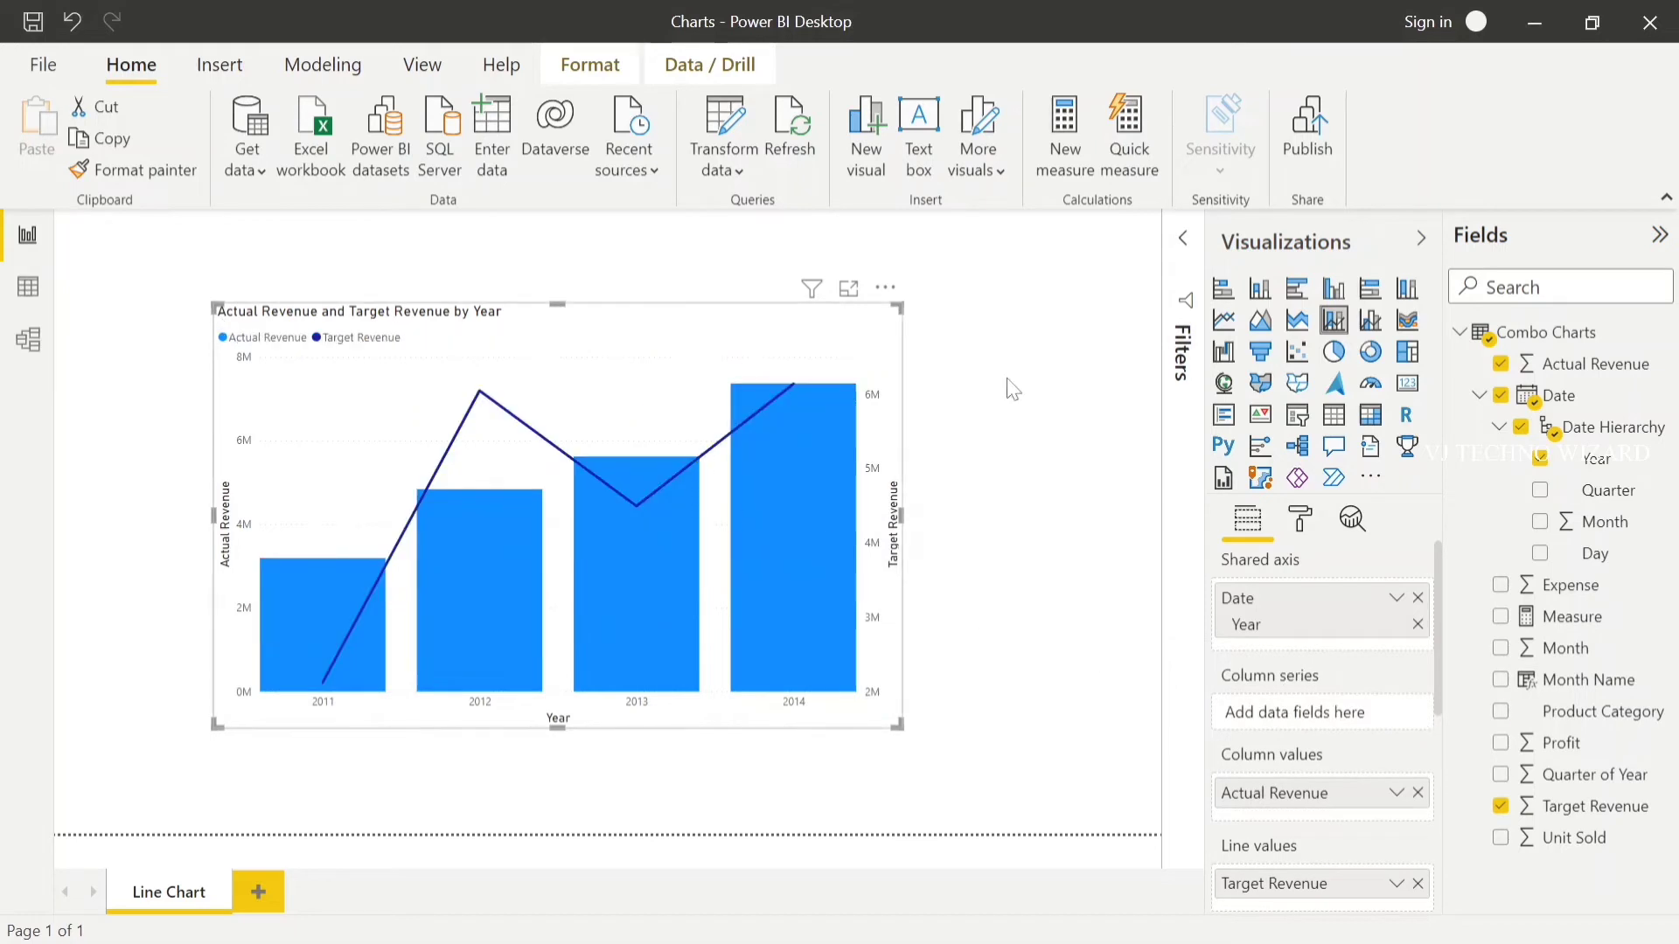
Step: Turn on data labels for the combo chart's columns and line
{"action": "left_click", "coordinate": [1300, 519]}
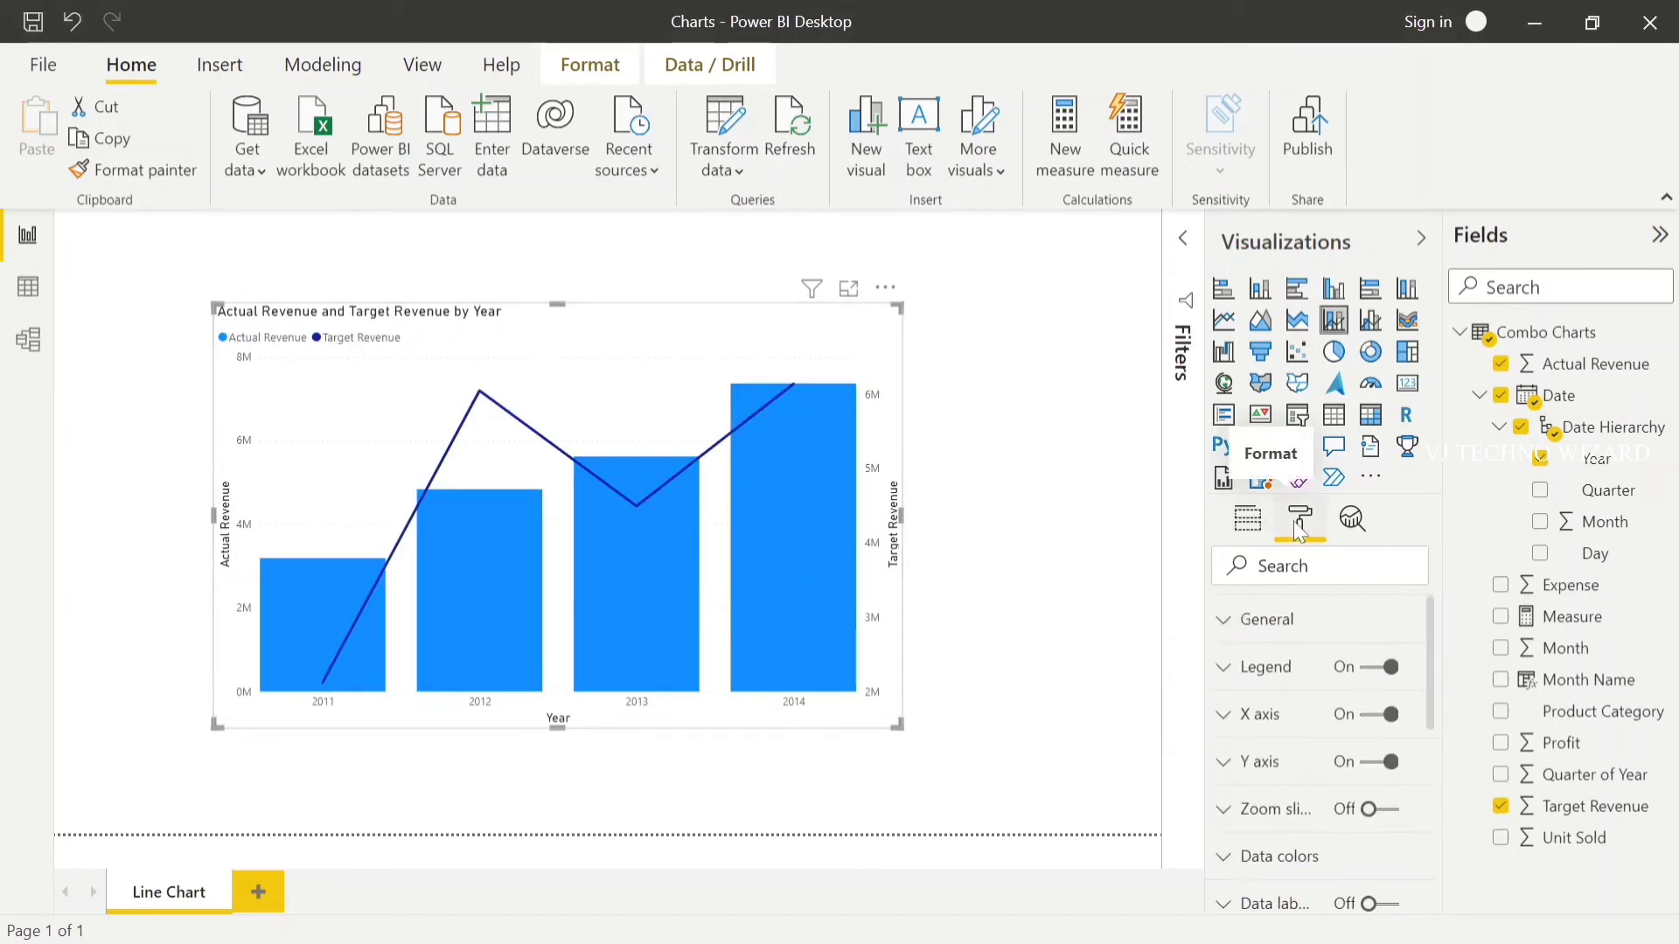
{"action": "scroll", "coordinate": [1284, 792], "scroll_direction": "down", "scroll_amount": 3}
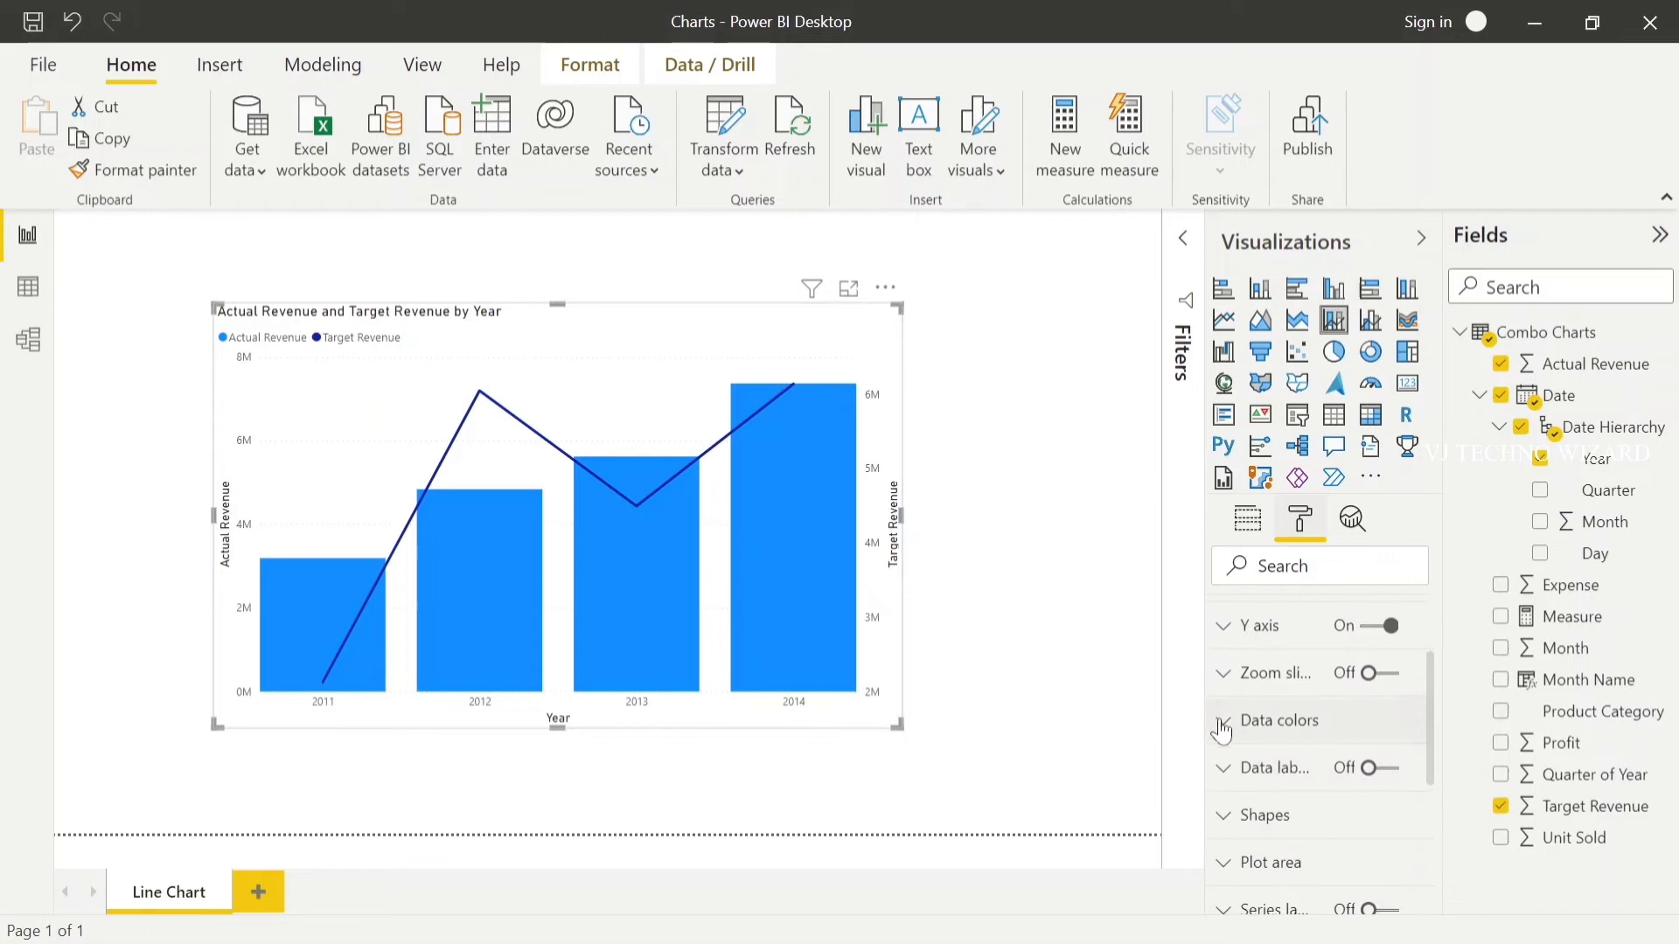
{"action": "scroll", "coordinate": [1276, 814], "scroll_direction": "down", "scroll_amount": 1}
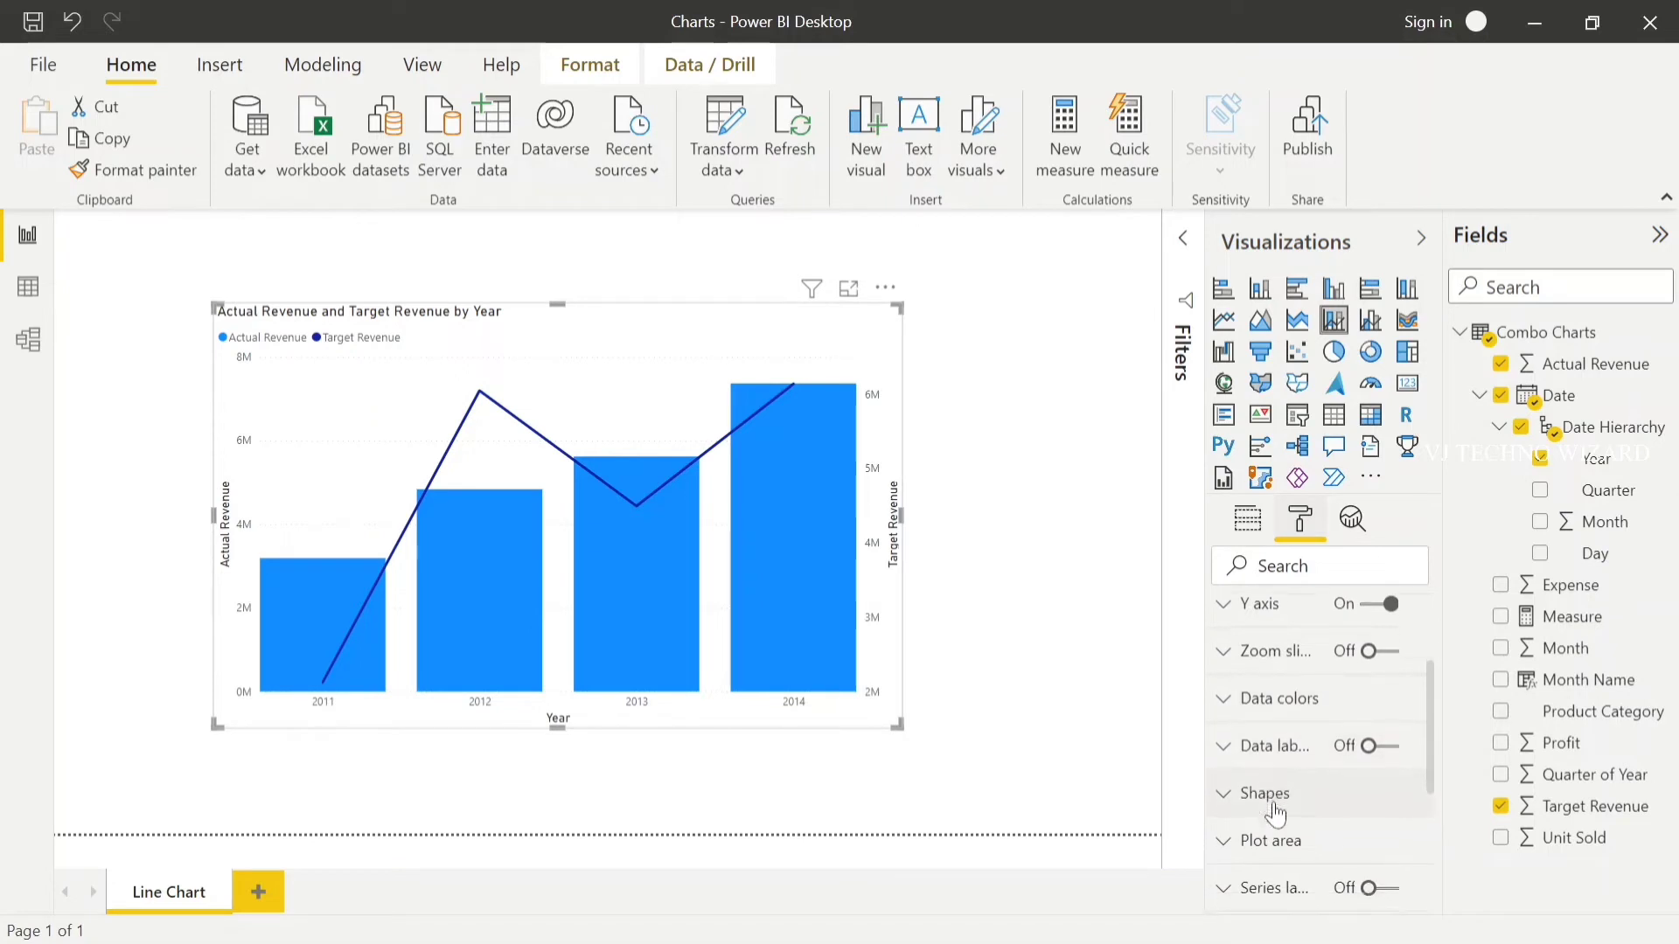
{"action": "left_click", "coordinate": [1366, 747]}
{"action": "left_click", "coordinate": [1225, 759]}
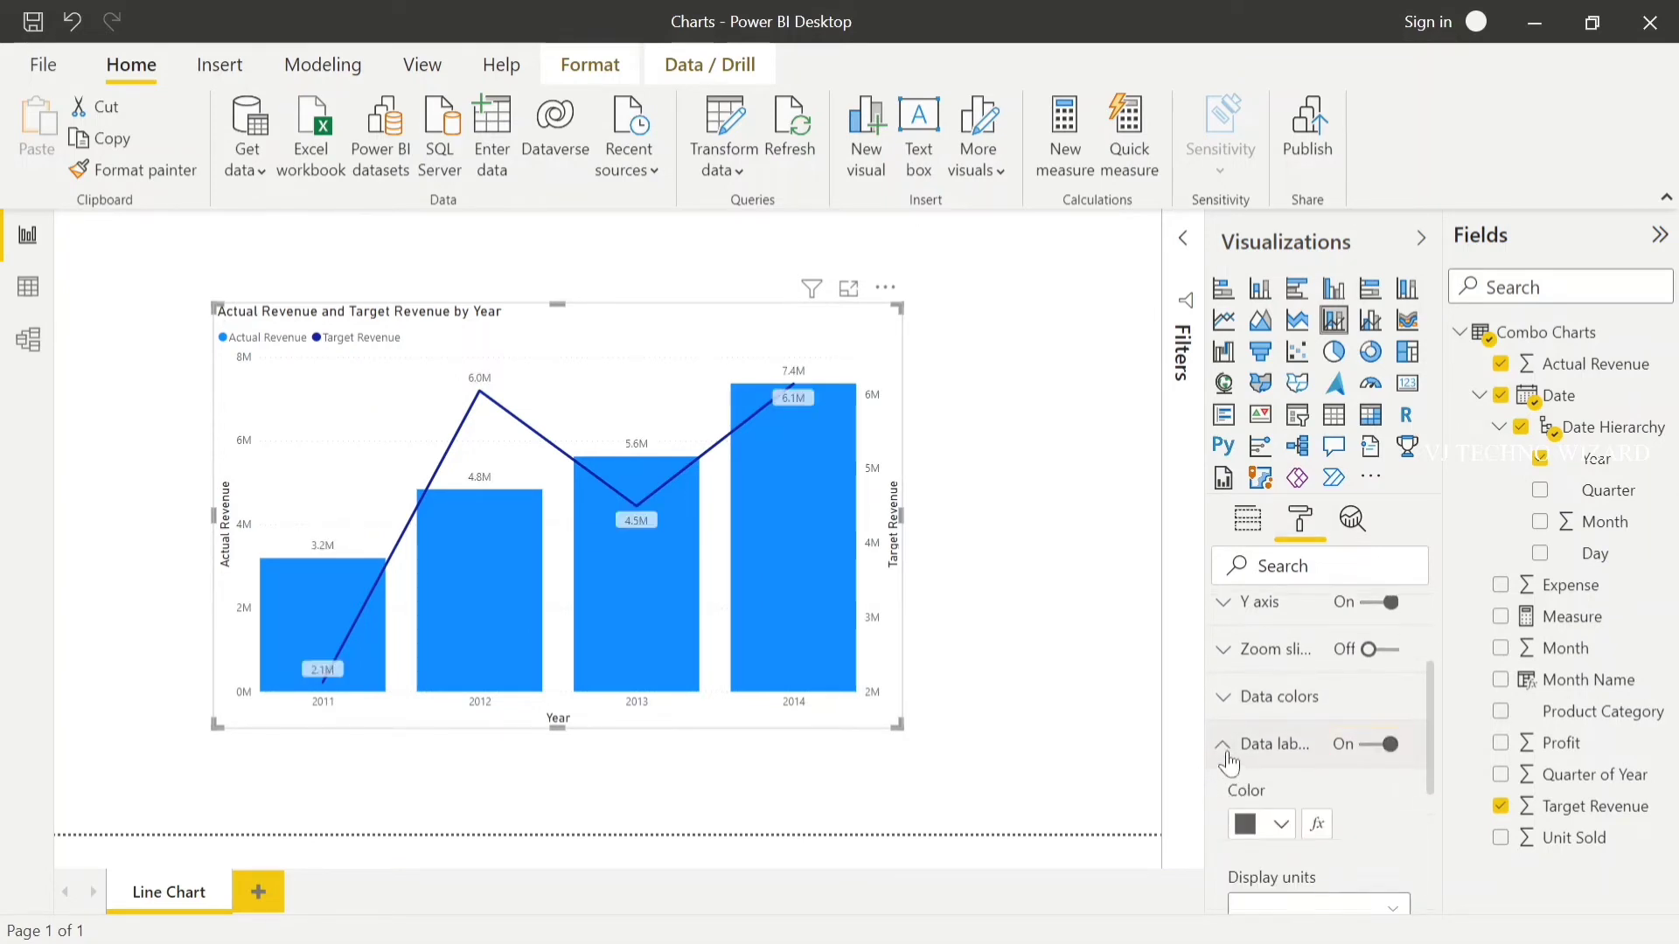
{"action": "left_click", "coordinate": [1229, 761]}
Step: Try shading the area under the Target Revenue line in the shape settings, and turn the shading off again
{"action": "left_click", "coordinate": [1228, 787]}
{"action": "scroll", "coordinate": [1233, 802], "scroll_direction": "down", "scroll_amount": 3}
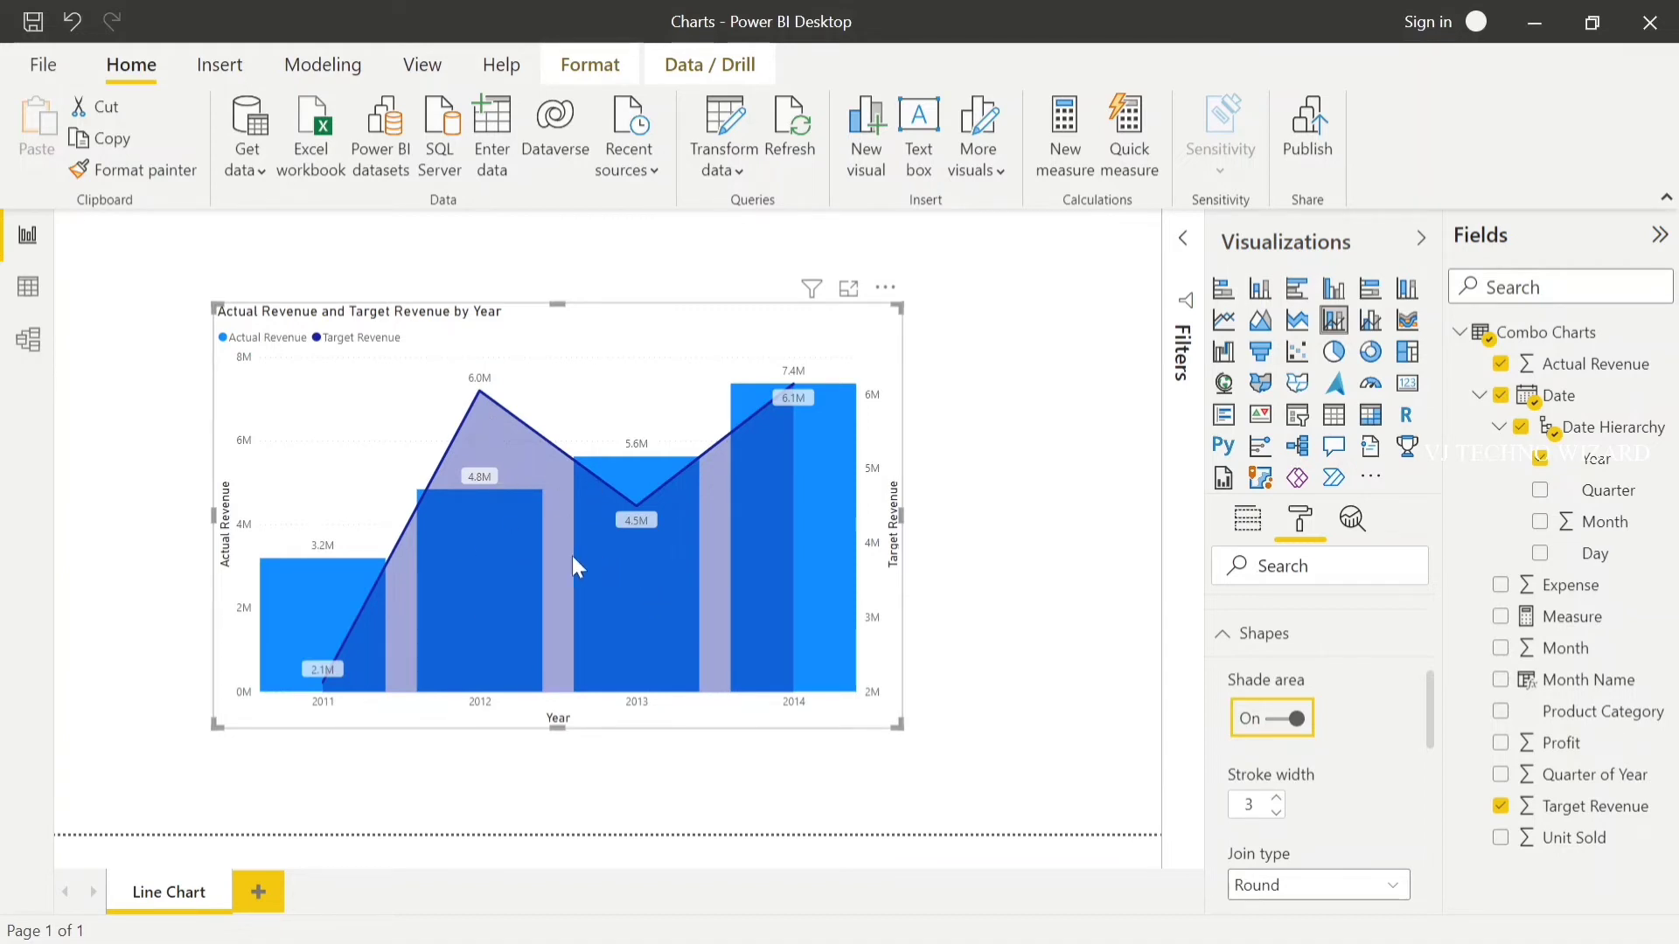
{"action": "left_click", "coordinate": [1298, 719]}
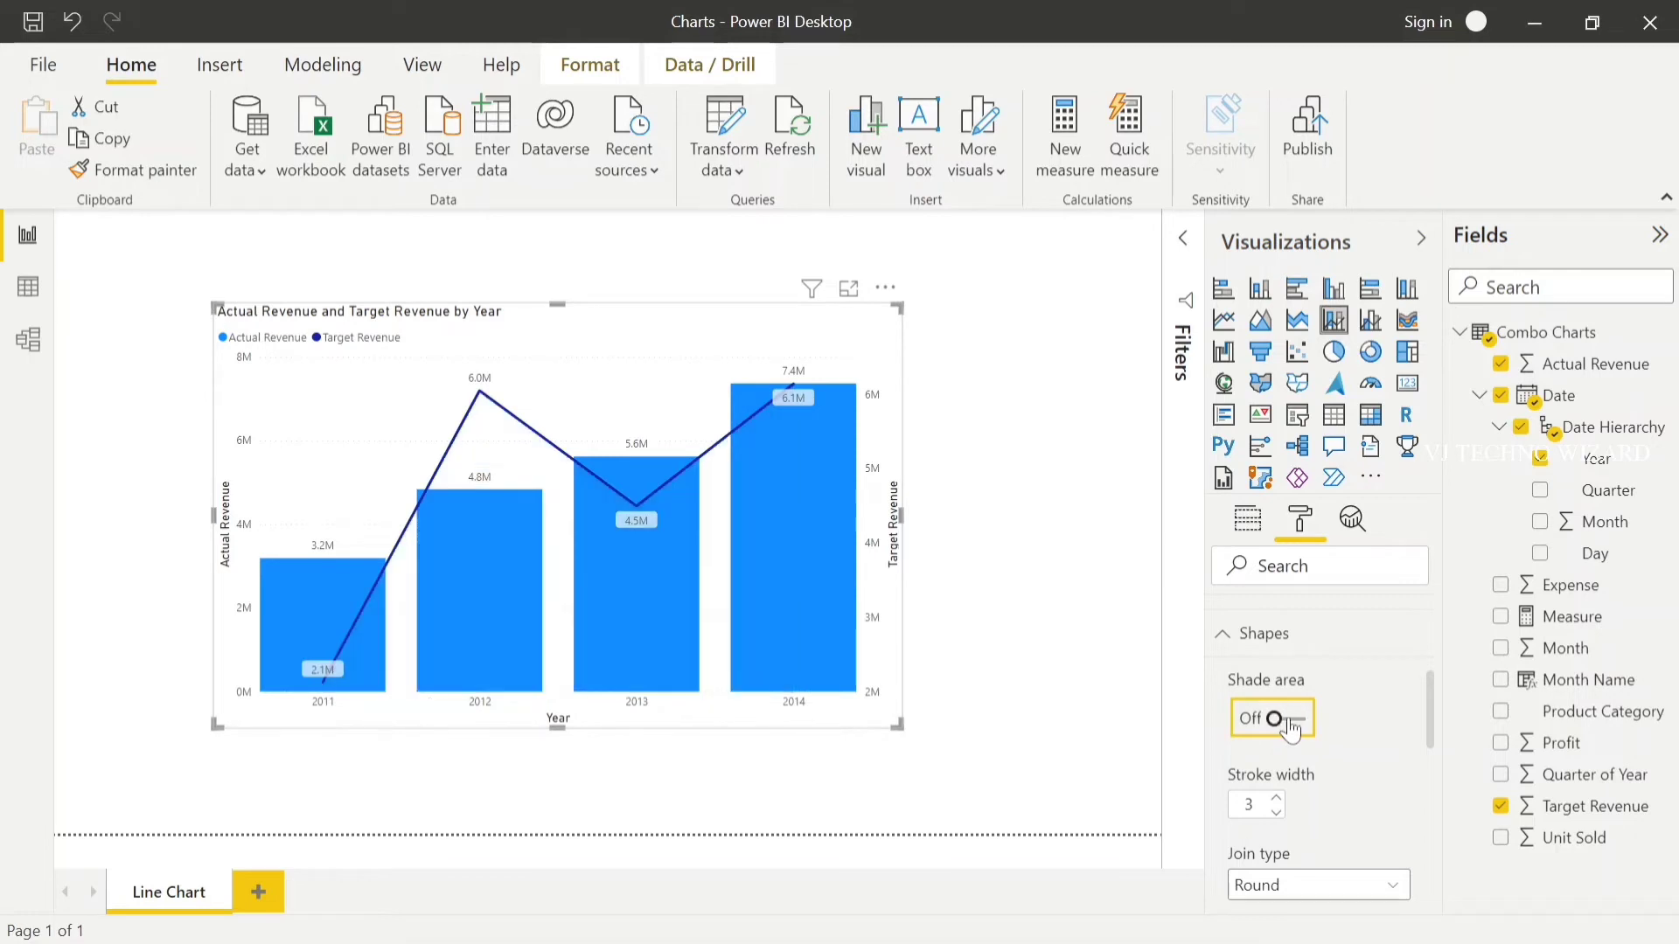
{"action": "left_click", "coordinate": [1223, 647]}
Step: Look through the chart's remaining format options and inspect the tooltips of the 2011 and 2012 columns
{"action": "scroll", "coordinate": [1270, 717], "scroll_direction": "down", "scroll_amount": 2}
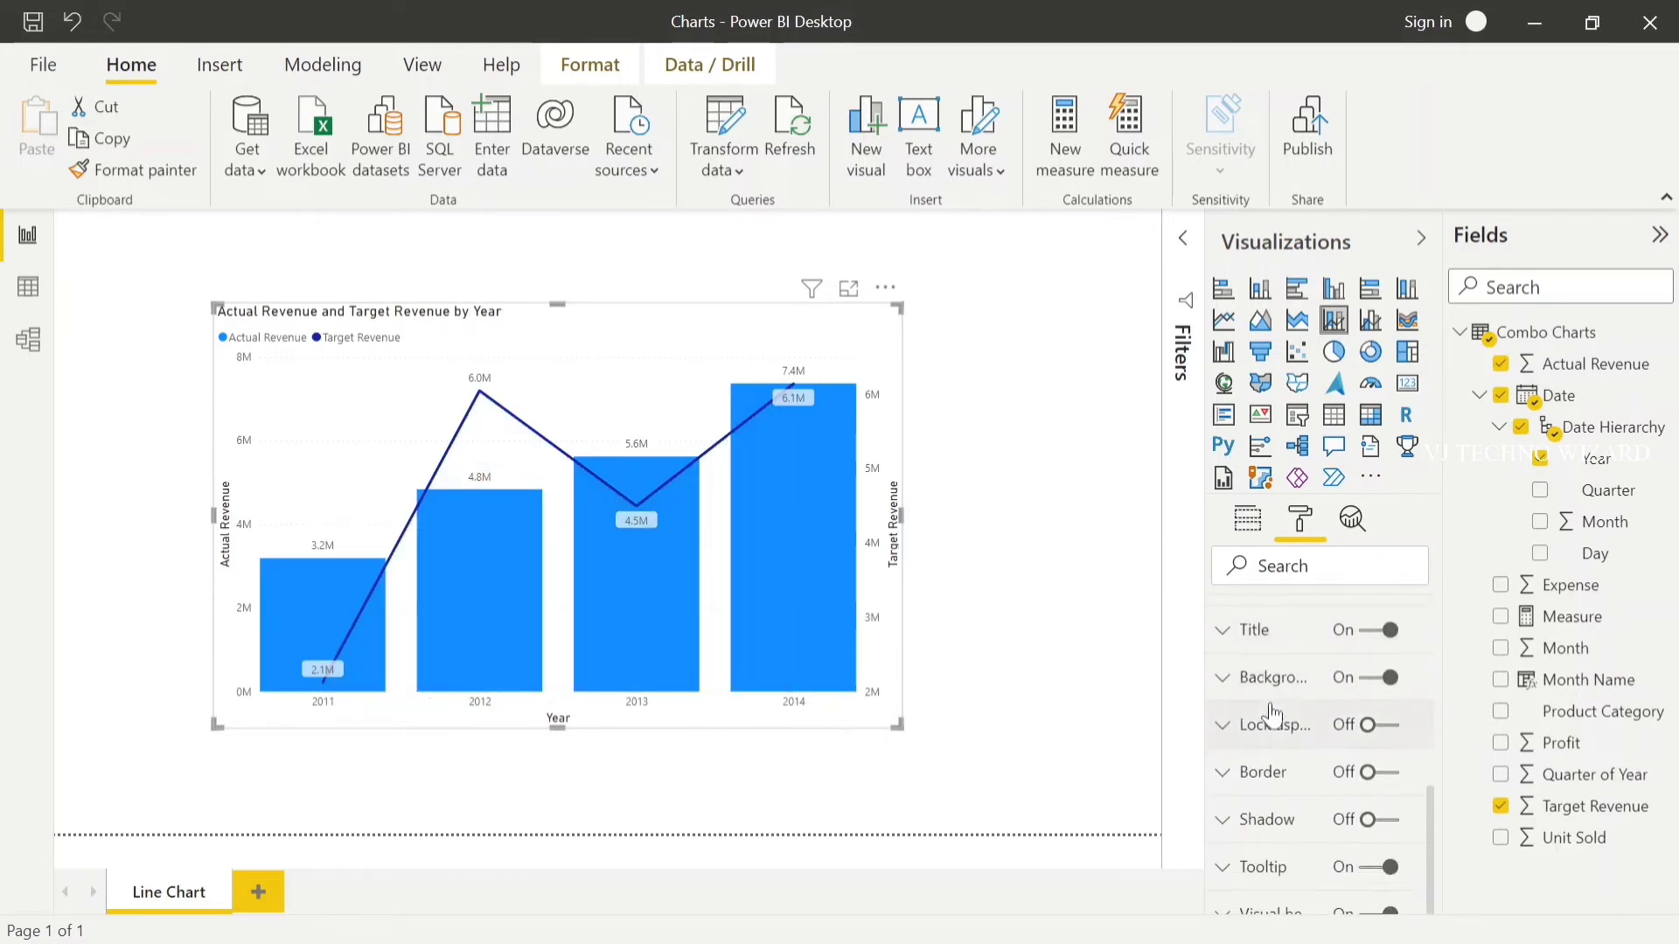
{"action": "scroll", "coordinate": [1272, 716], "scroll_direction": "up", "scroll_amount": 10}
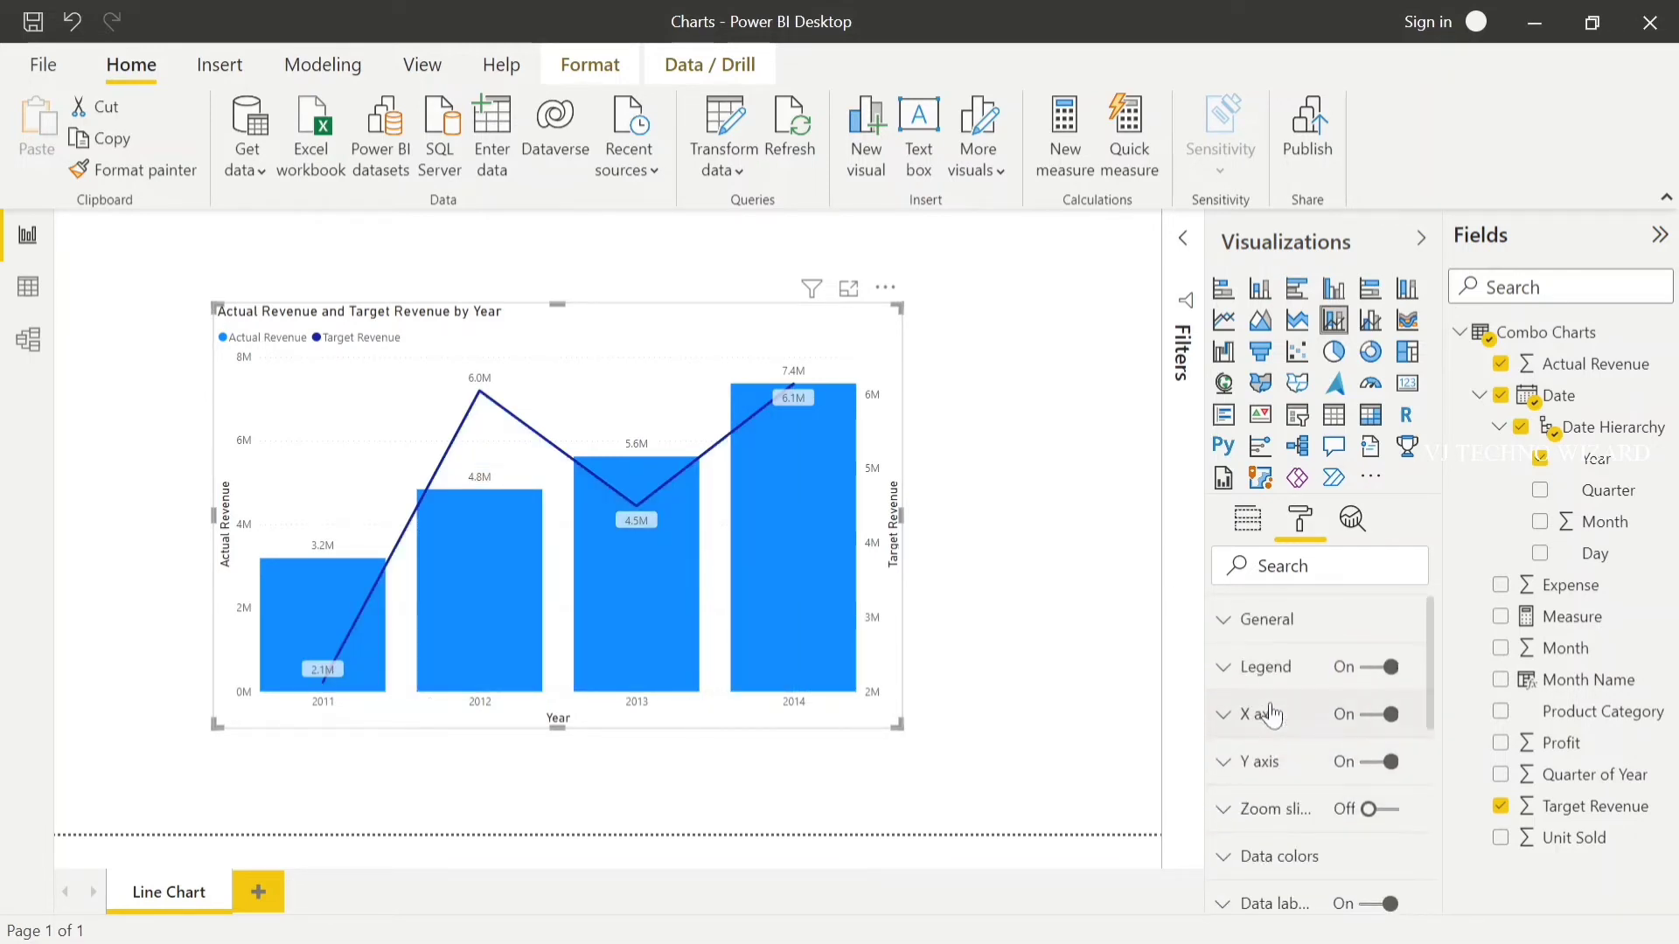
{"action": "left_click", "coordinate": [1071, 378]}
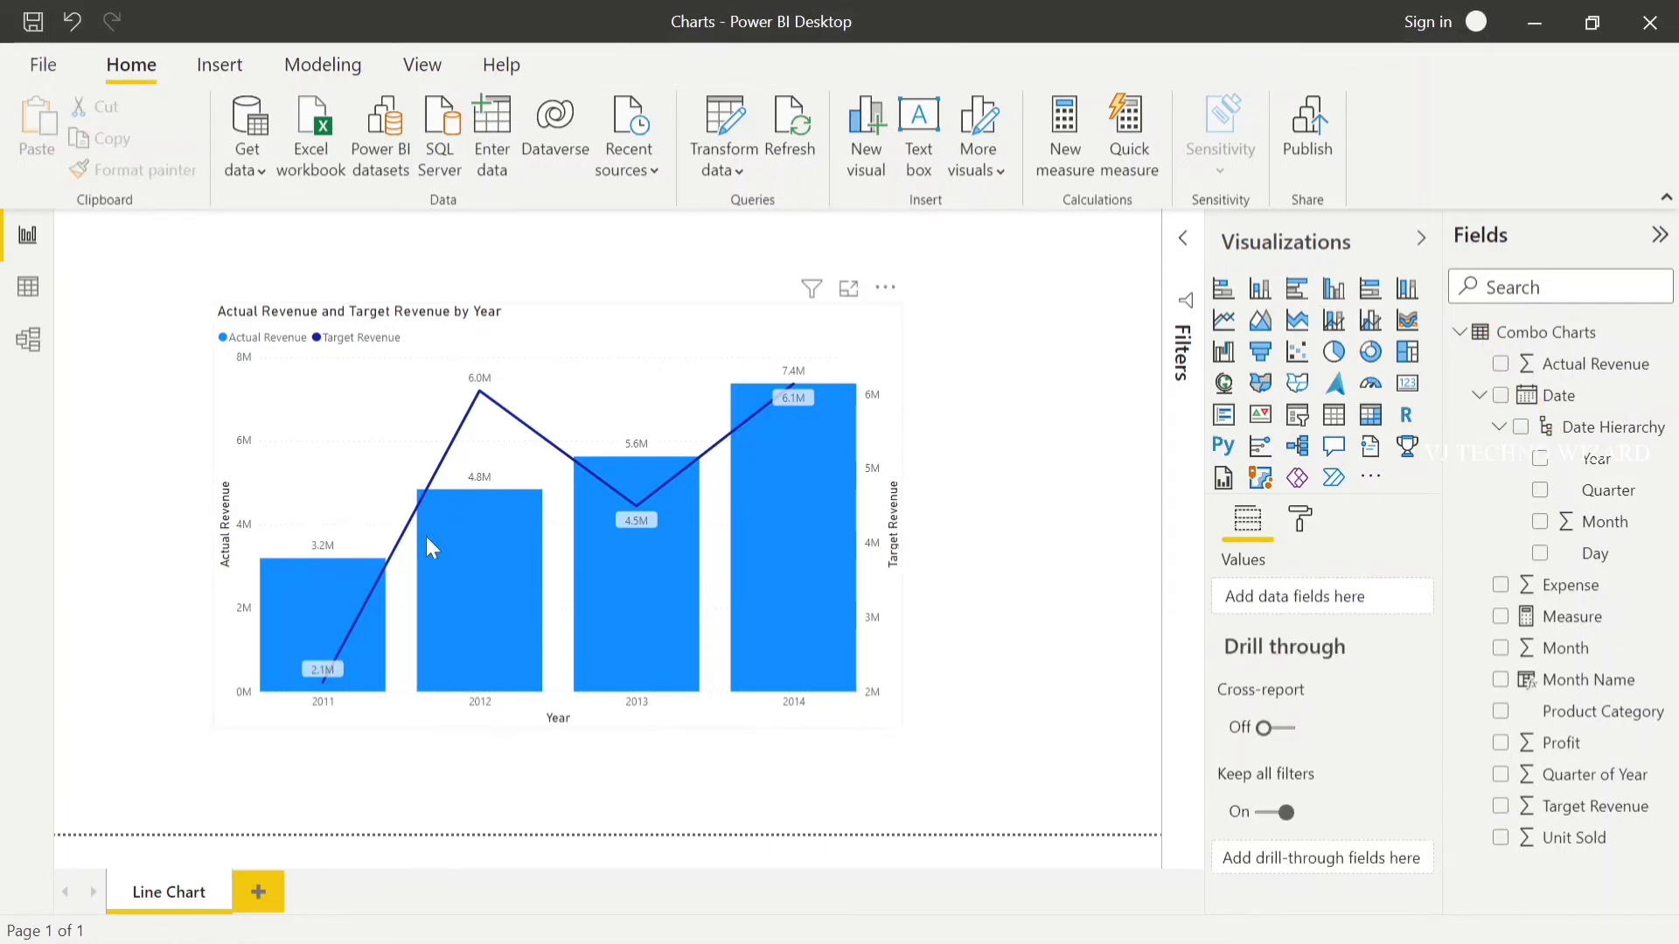
{"action": "mouse_move", "coordinate": [365, 593]}
{"action": "mouse_move", "coordinate": [510, 528]}
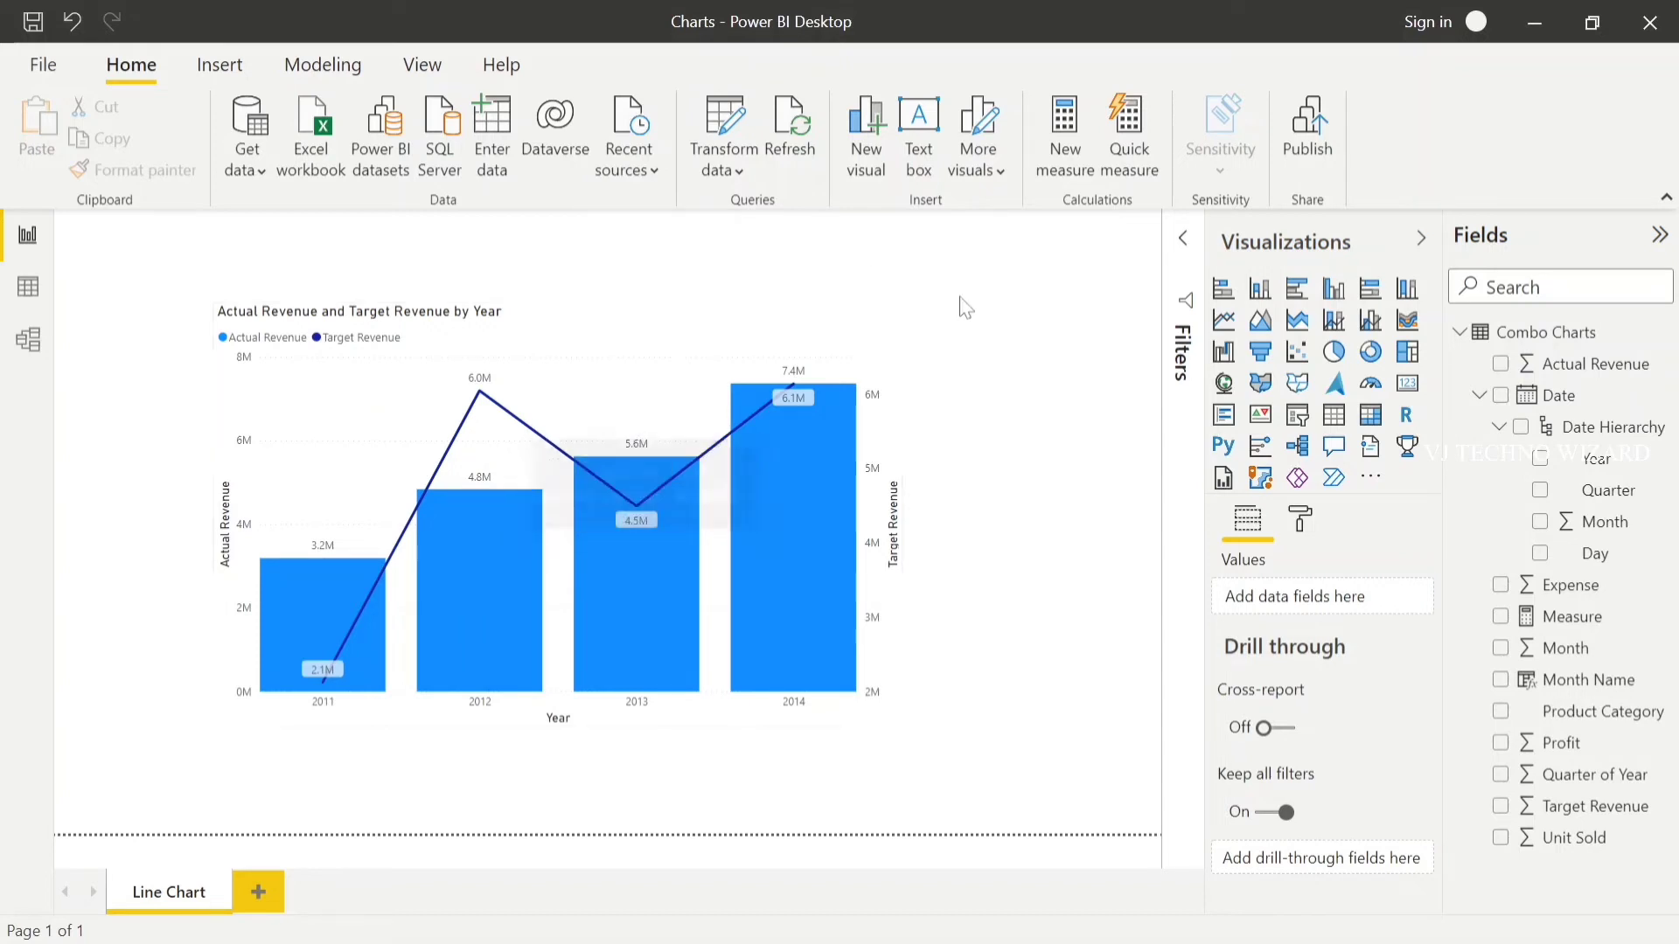
Step: Start a new measure named Target in the Combo Charts table, opening an IF condition with the sum of Actual Revenue
{"action": "left_click", "coordinate": [1530, 335]}
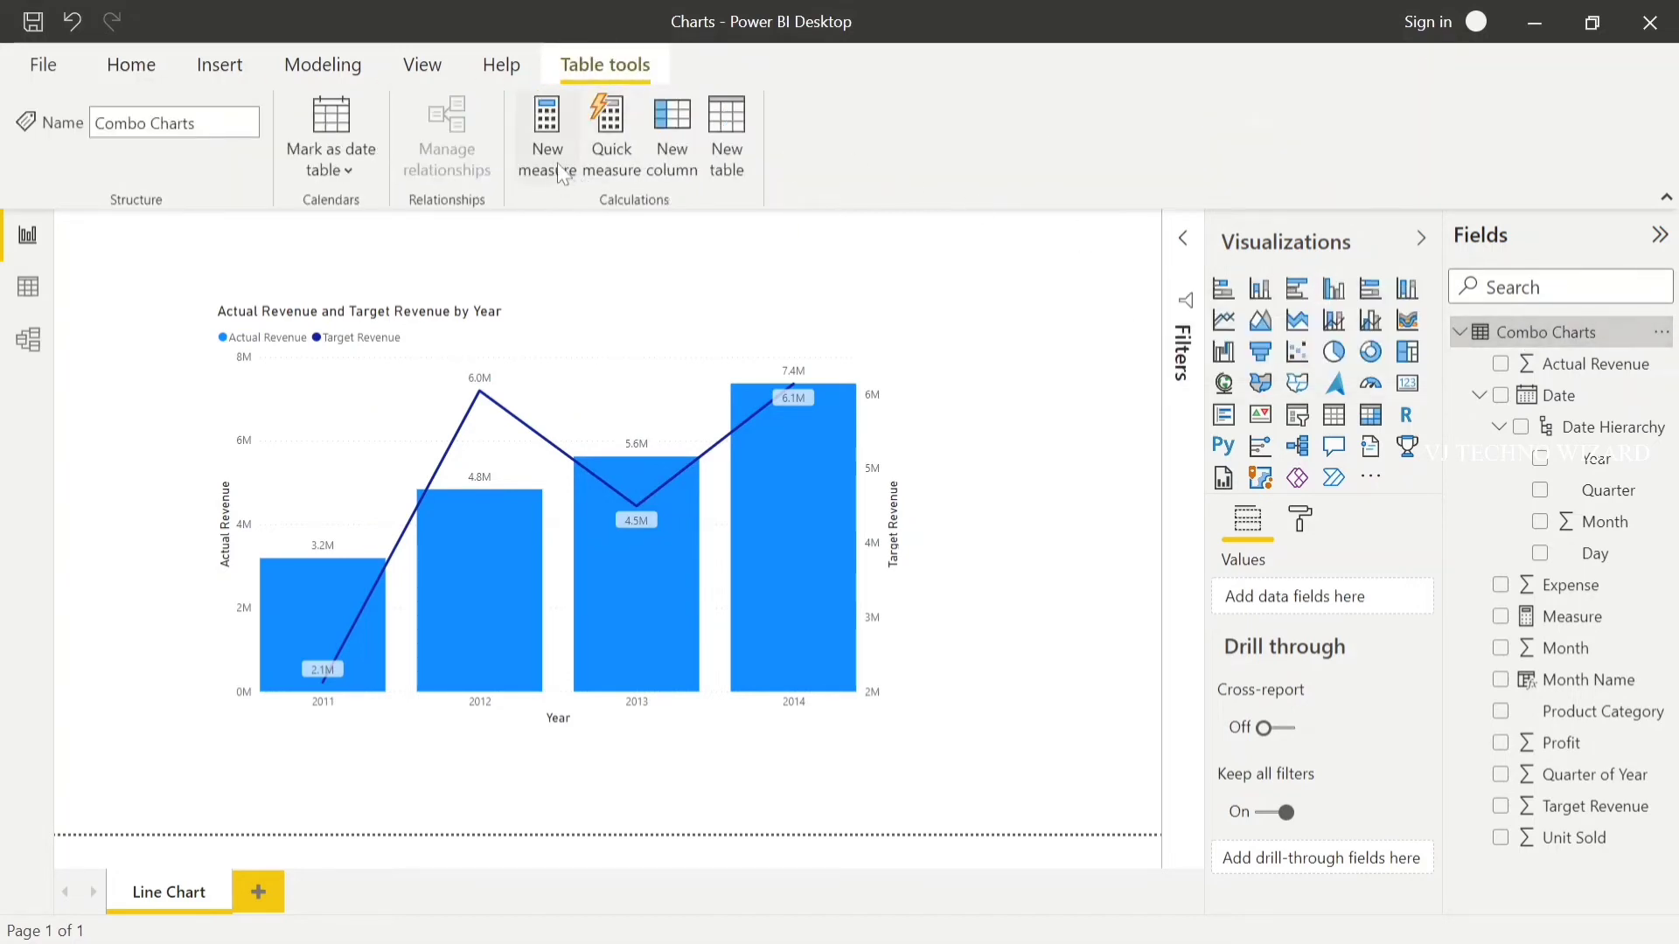
{"action": "left_click", "coordinate": [557, 162]}
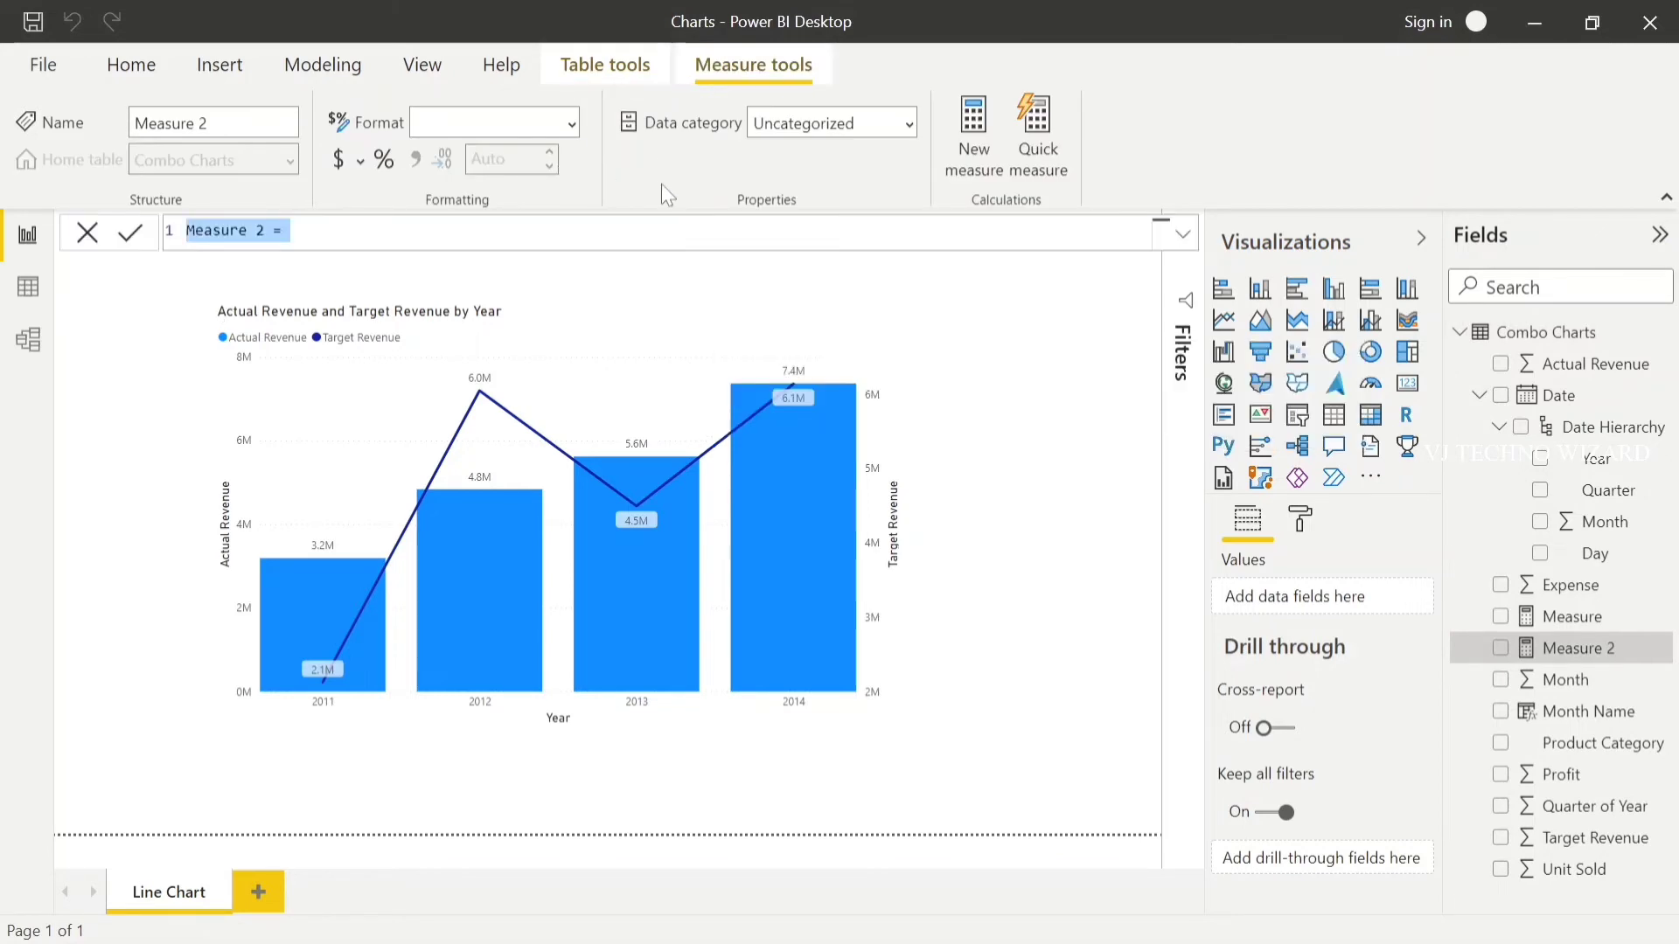
{"action": "key", "text": "BackSpace"}
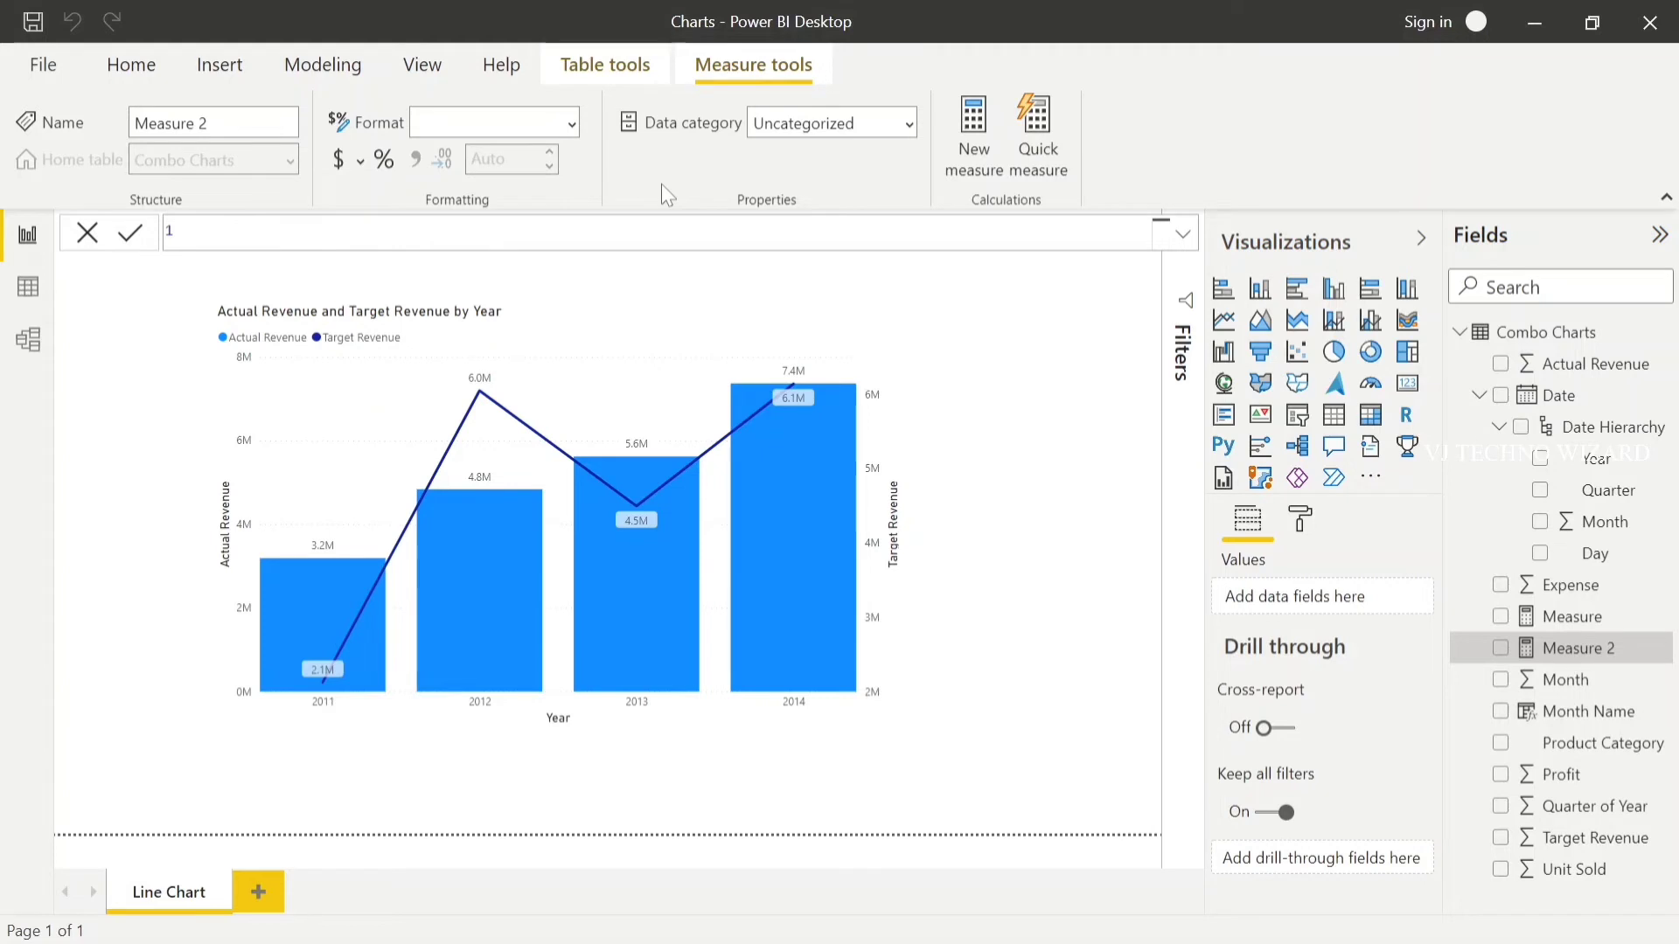
{"action": "type", "text": "Target = if(s"}
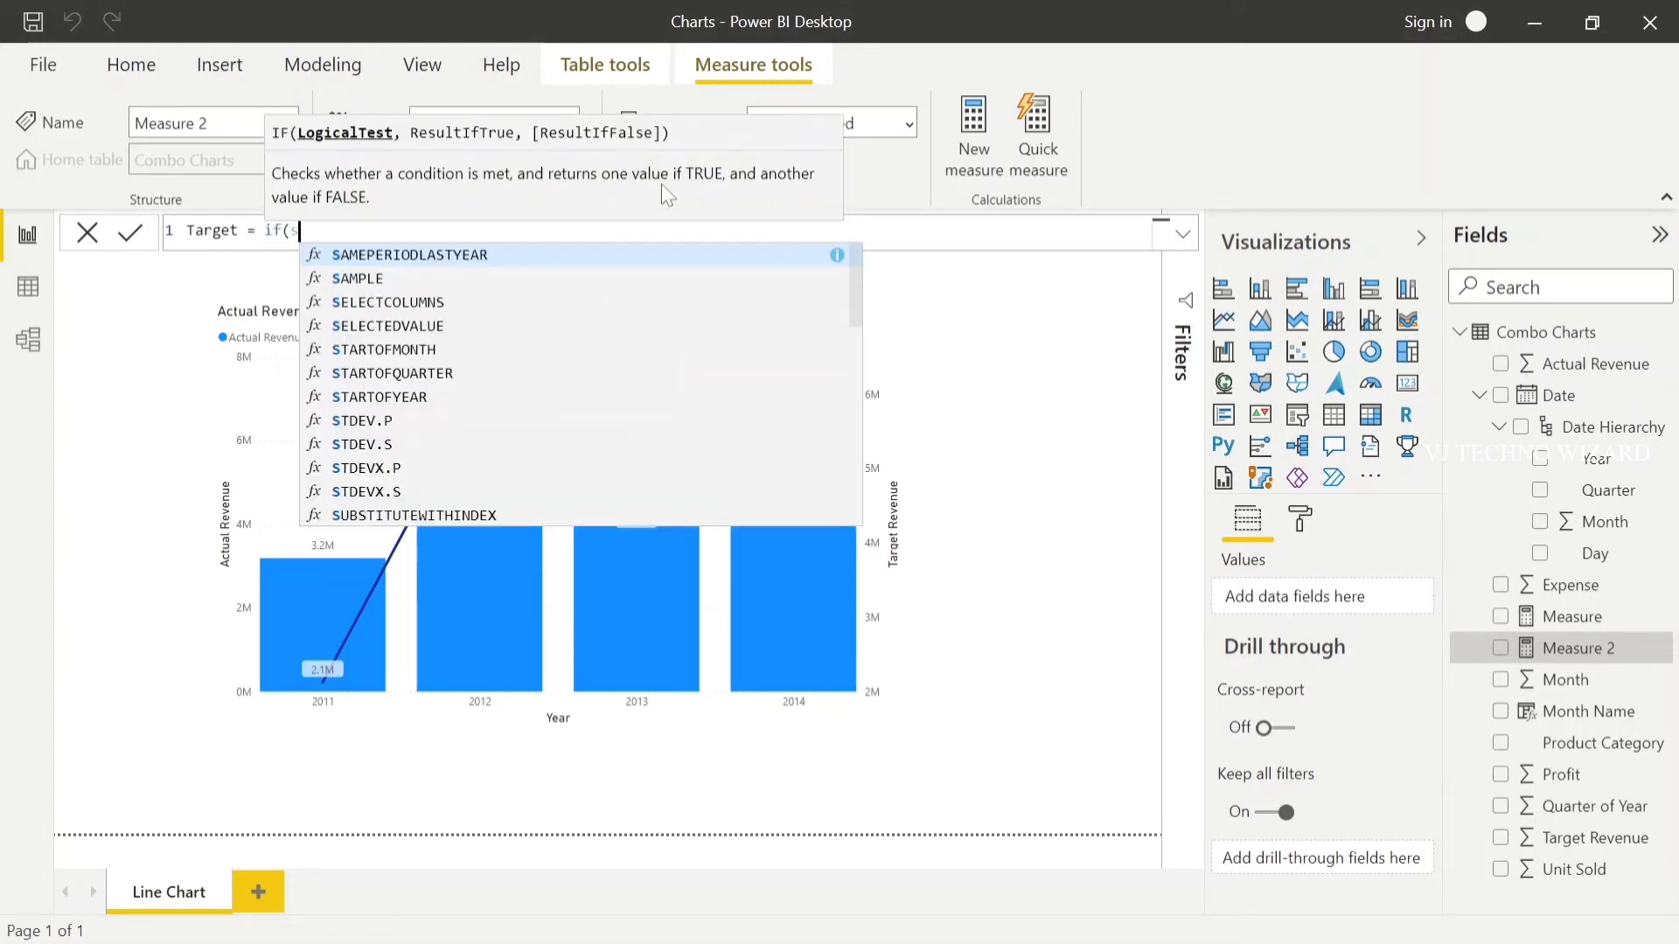
{"action": "type", "text": "um("}
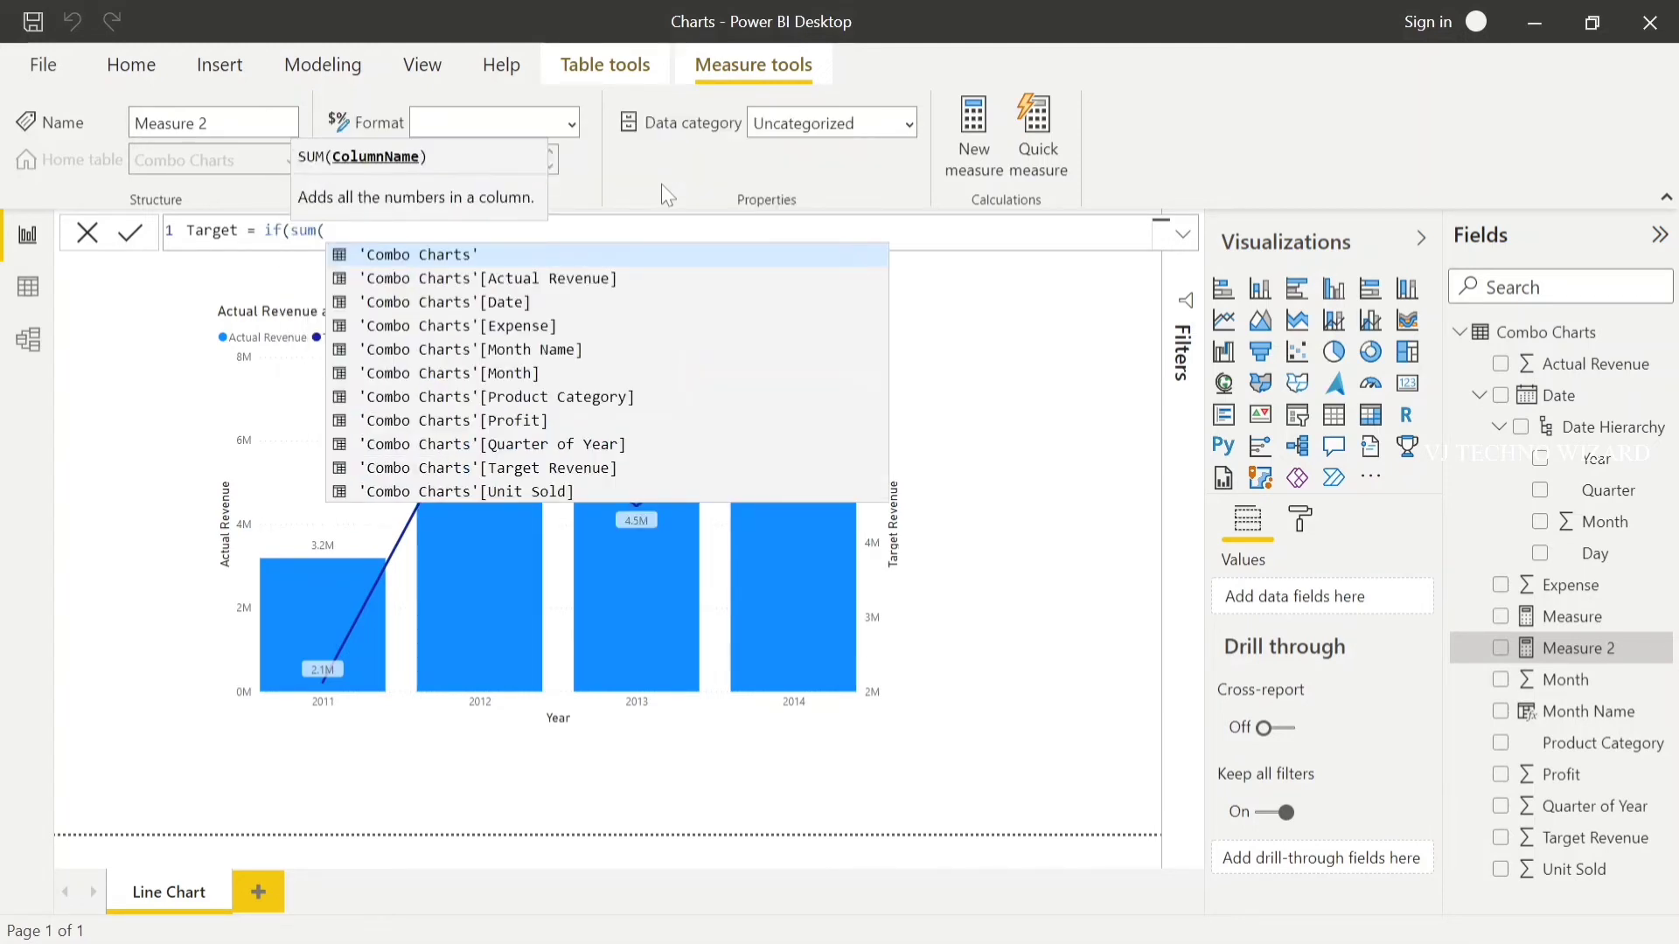
{"action": "left_click", "coordinate": [555, 283]}
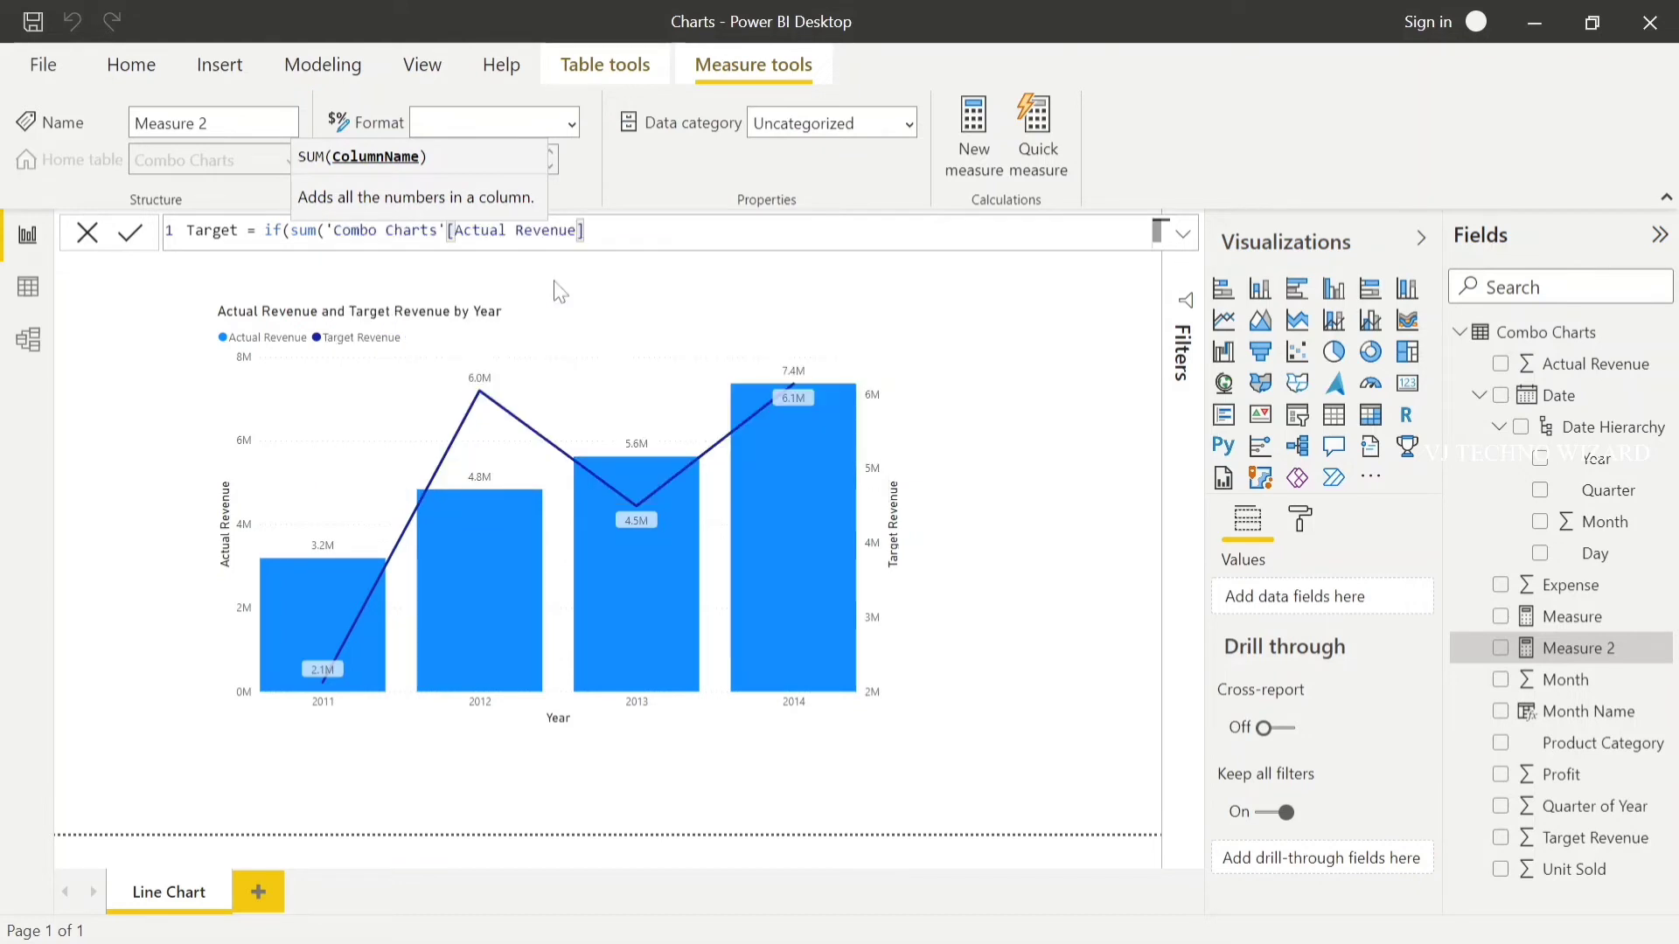
Step: Complete the IF condition so it tests whether summed Actual Revenue is greater than the sum of Target Revenue
{"action": "type", "text": ">"}
{"action": "key", "text": "Left"}
{"action": "type", "text": ")"}
{"action": "key", "text": "End"}
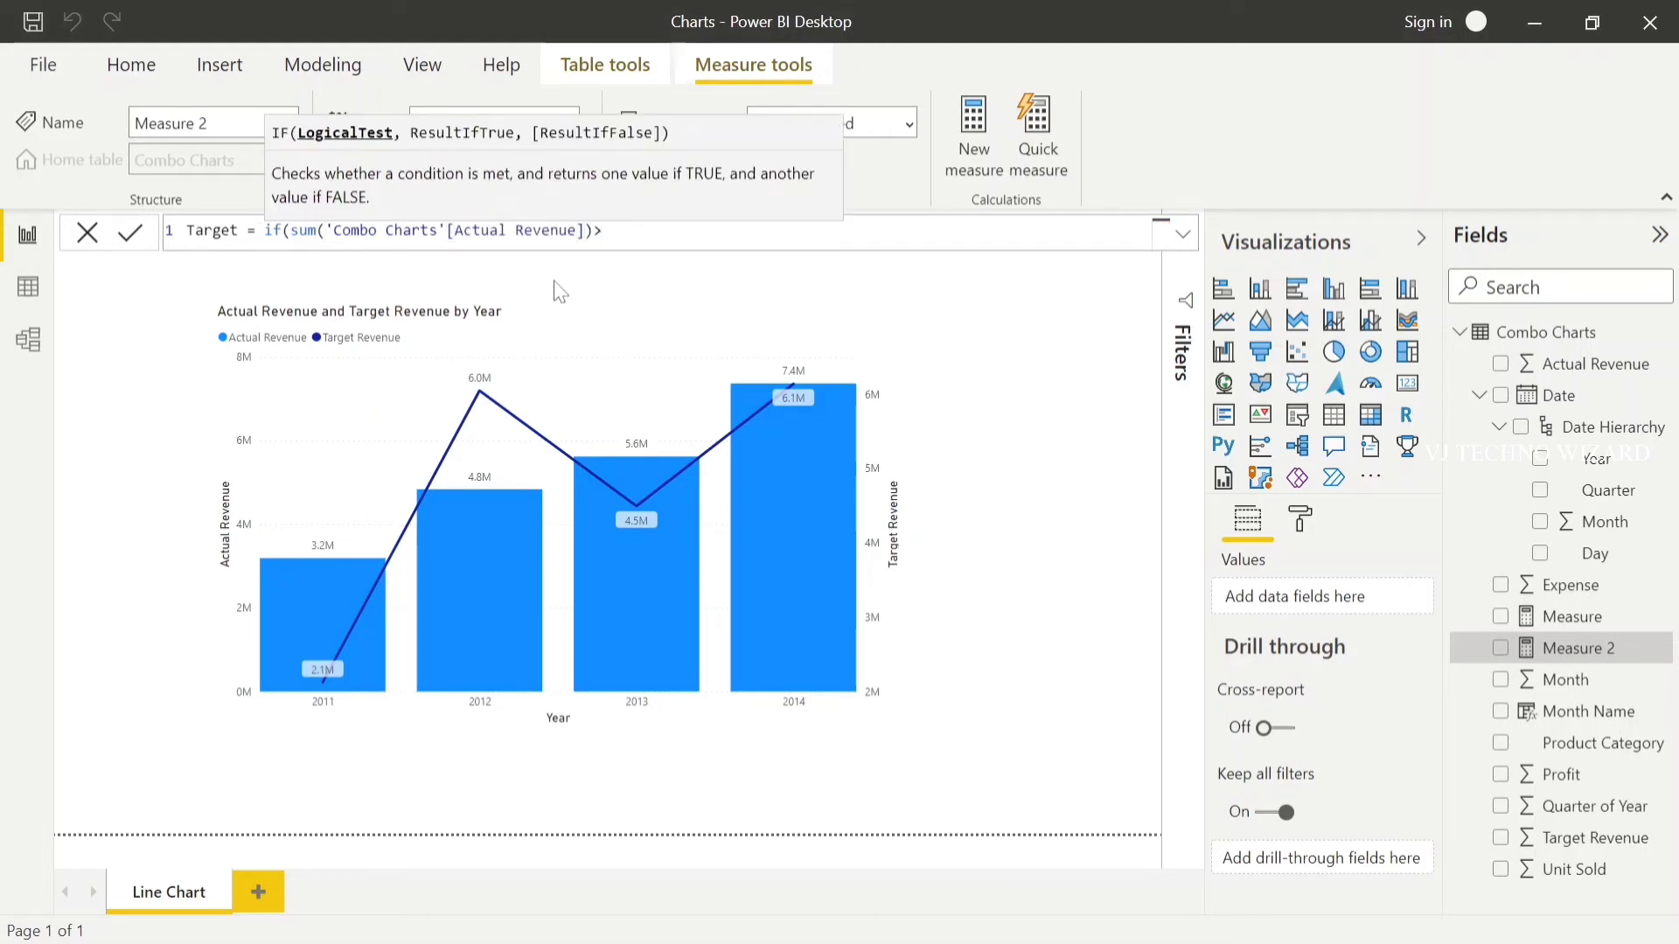
{"action": "type", "text": "sum("}
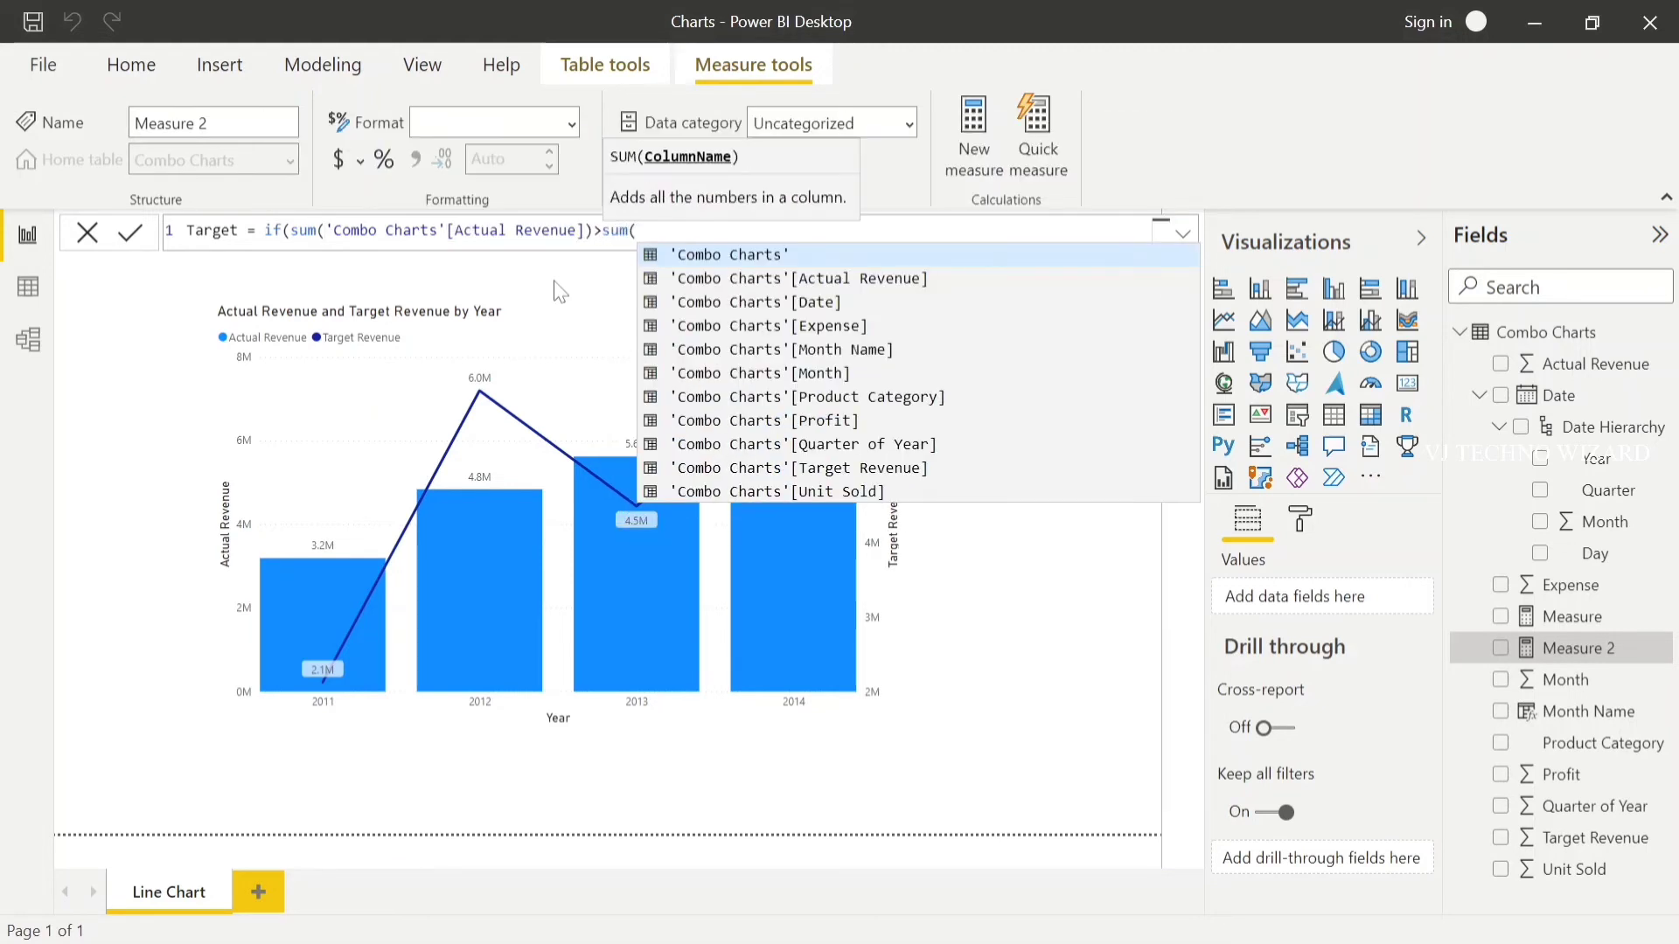
{"action": "left_click", "coordinate": [843, 463]}
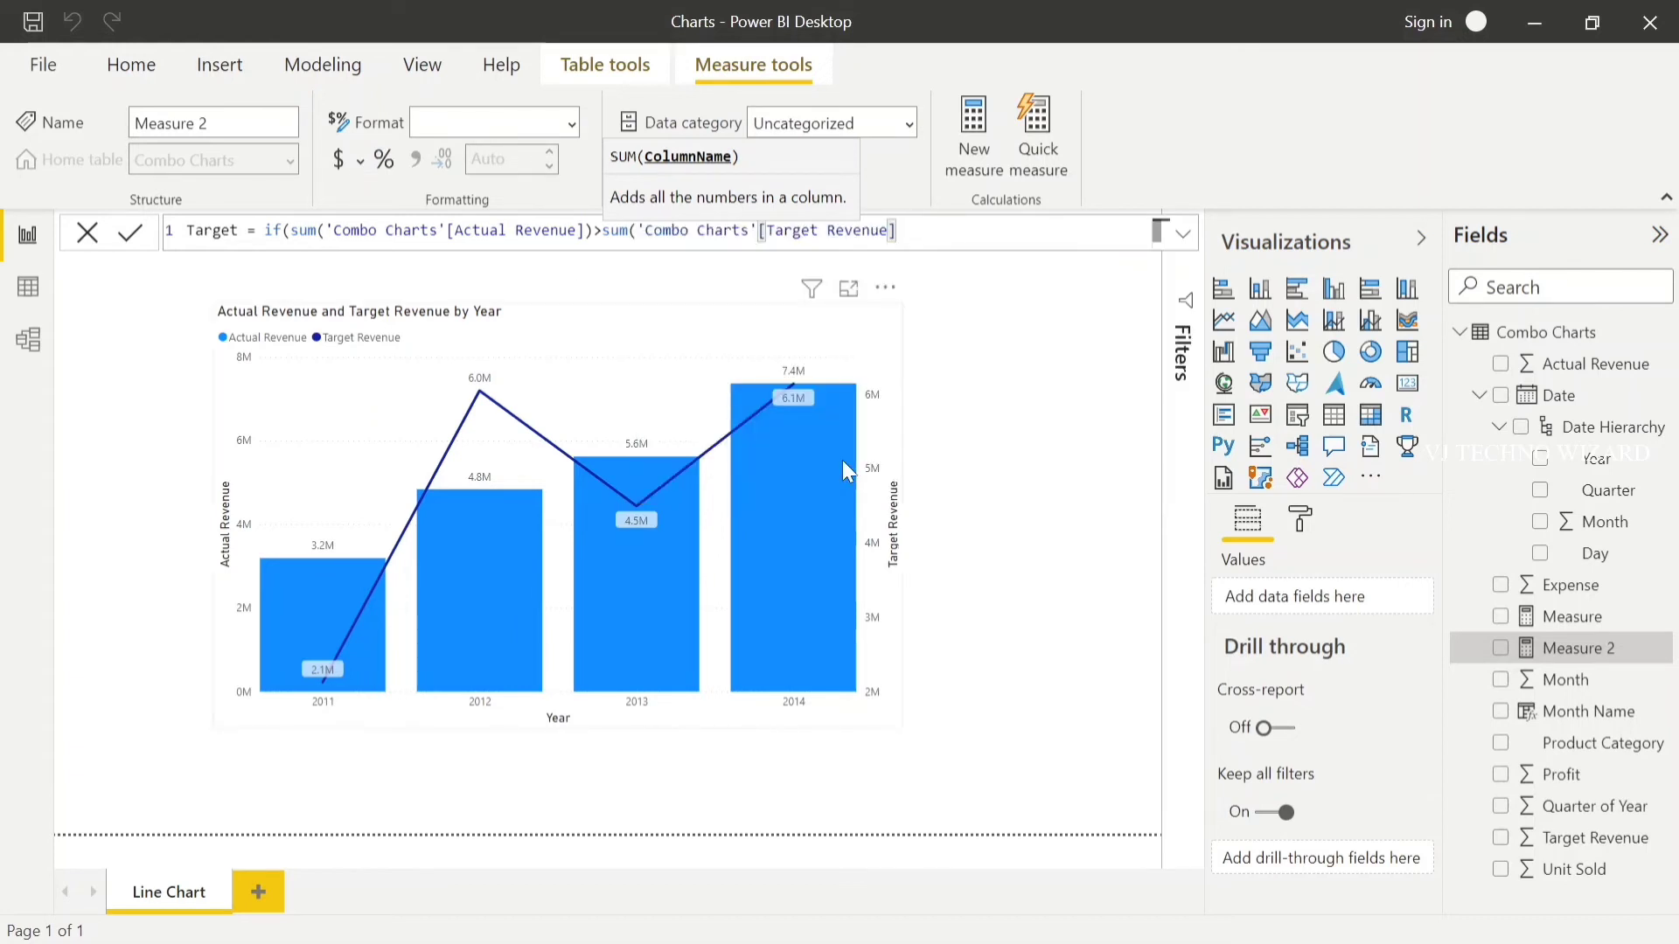
{"action": "type", "text": ")"}
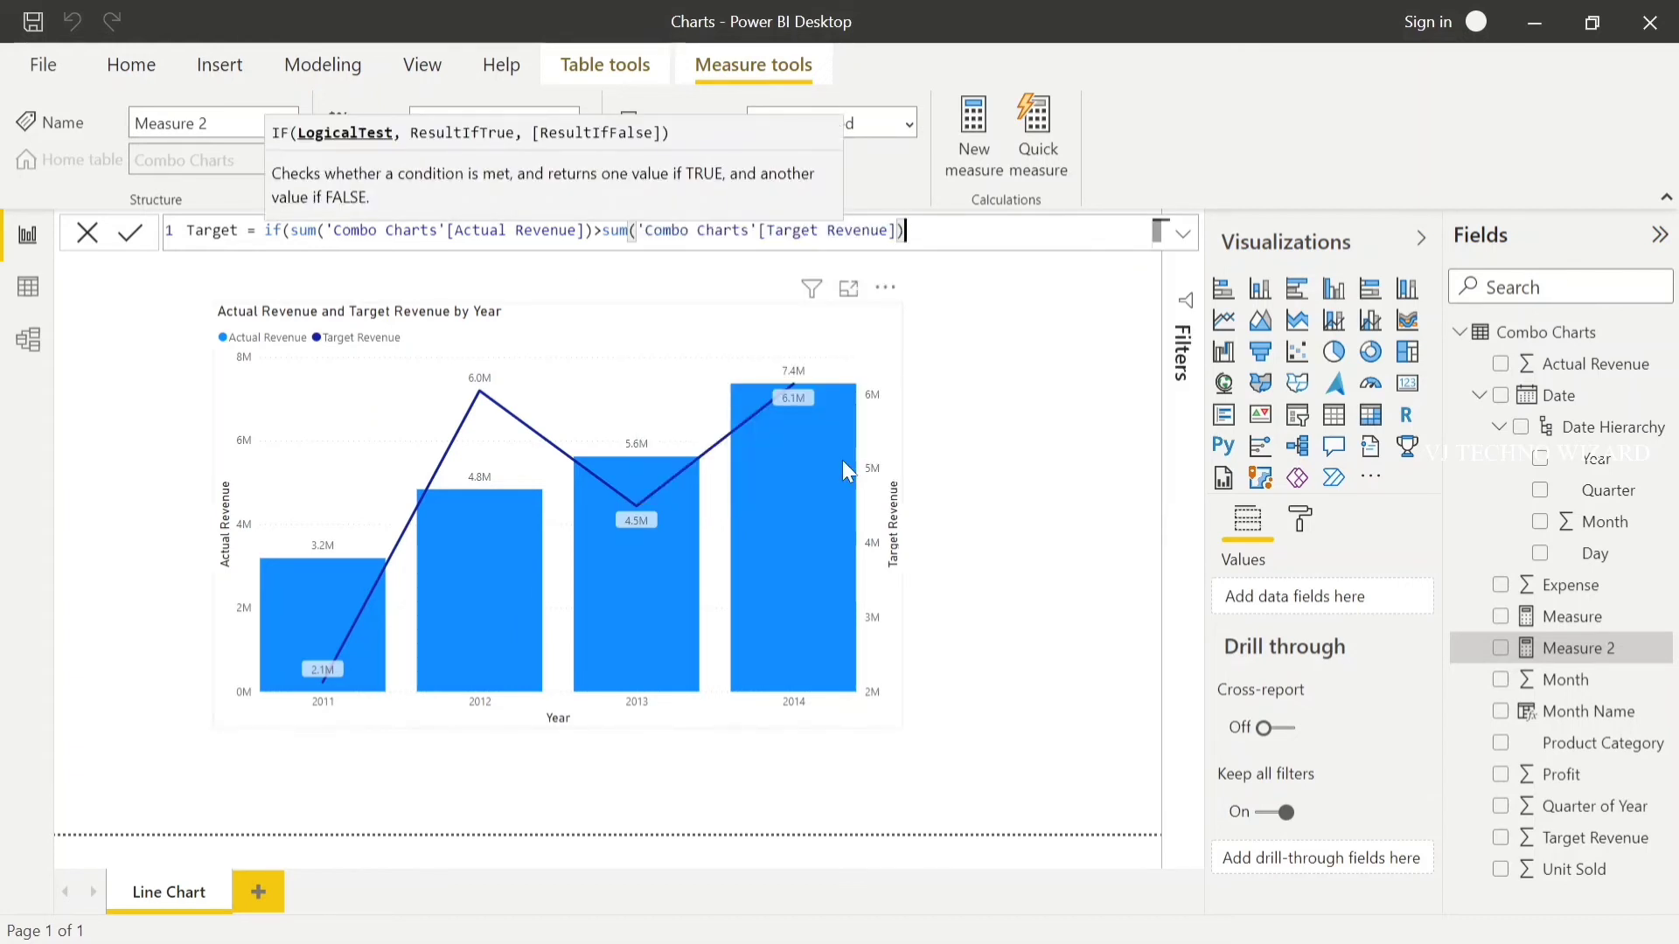
Step: Make the measure return "#00FF00" when the condition is true and "#FF0000" otherwise, and commit the formula
{"action": "type", "text": ","}
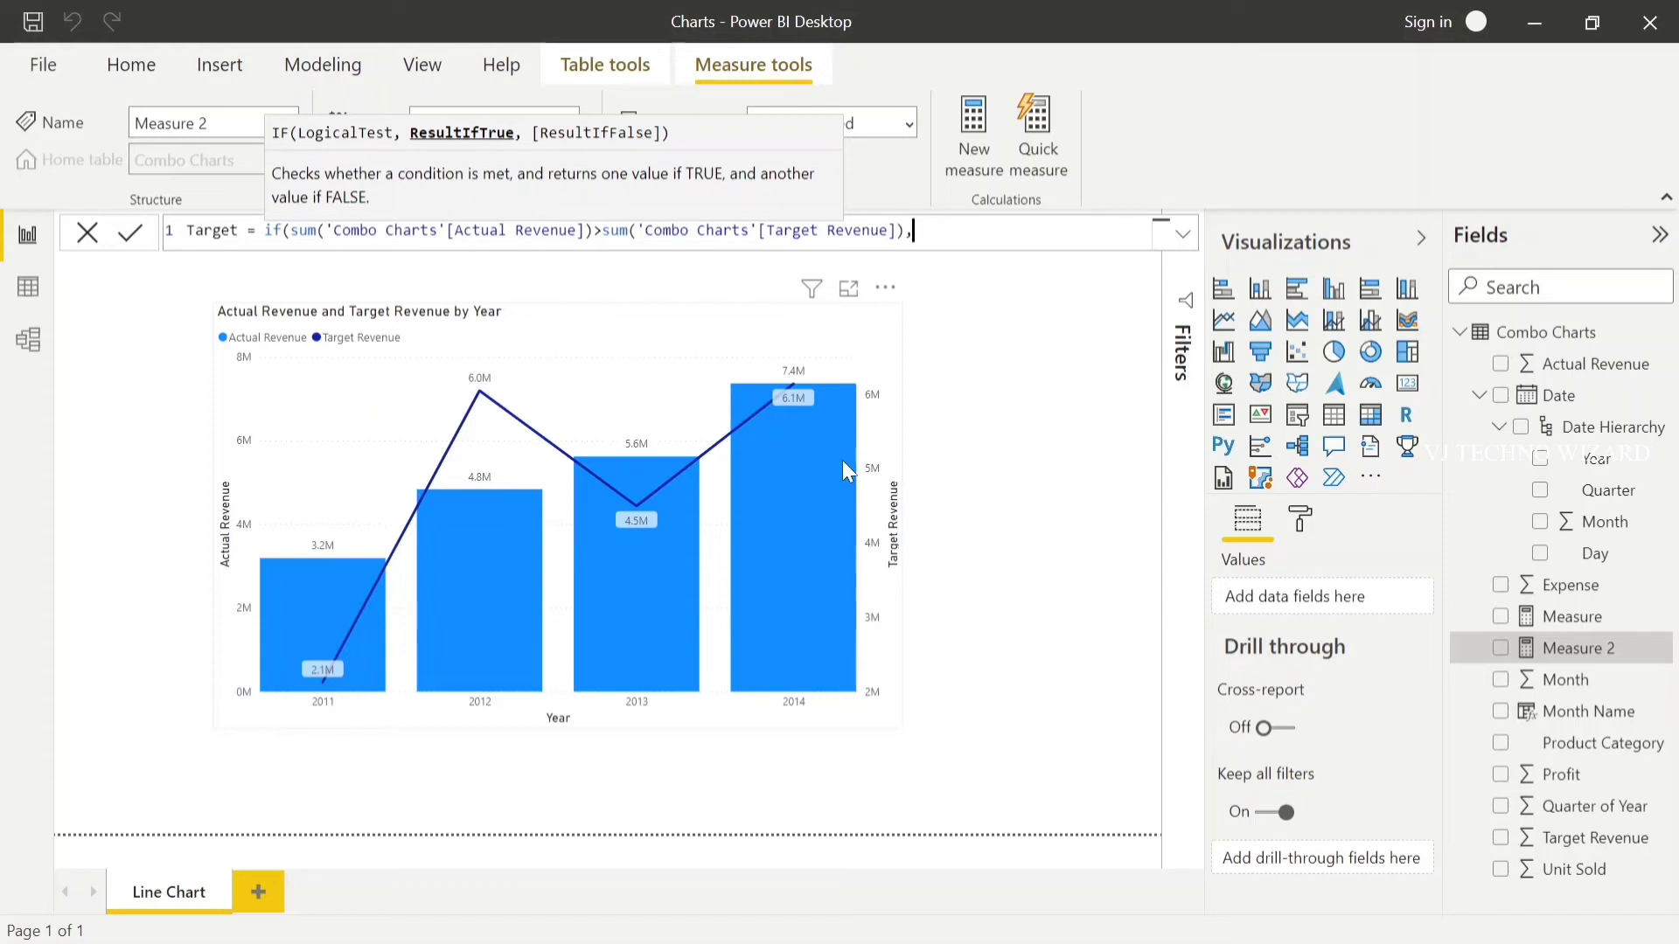
{"action": "type", "text": "\""}
{"action": "type", "text": "#00FF00\","}
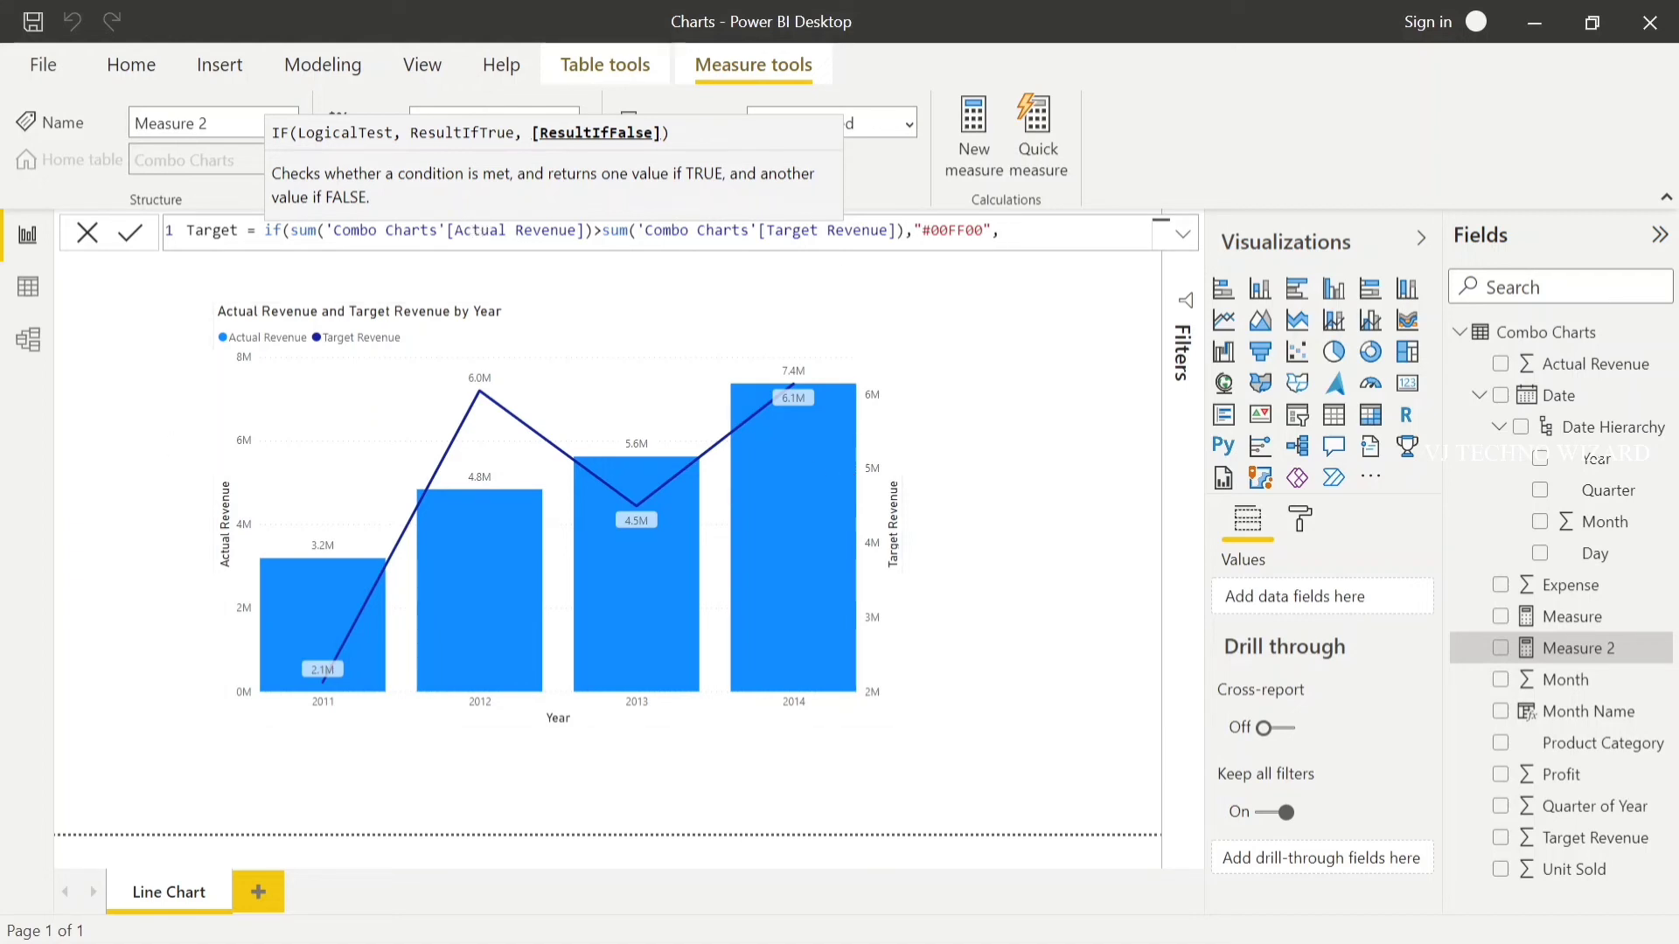
{"action": "type", "text": "\"#FF0000\")"}
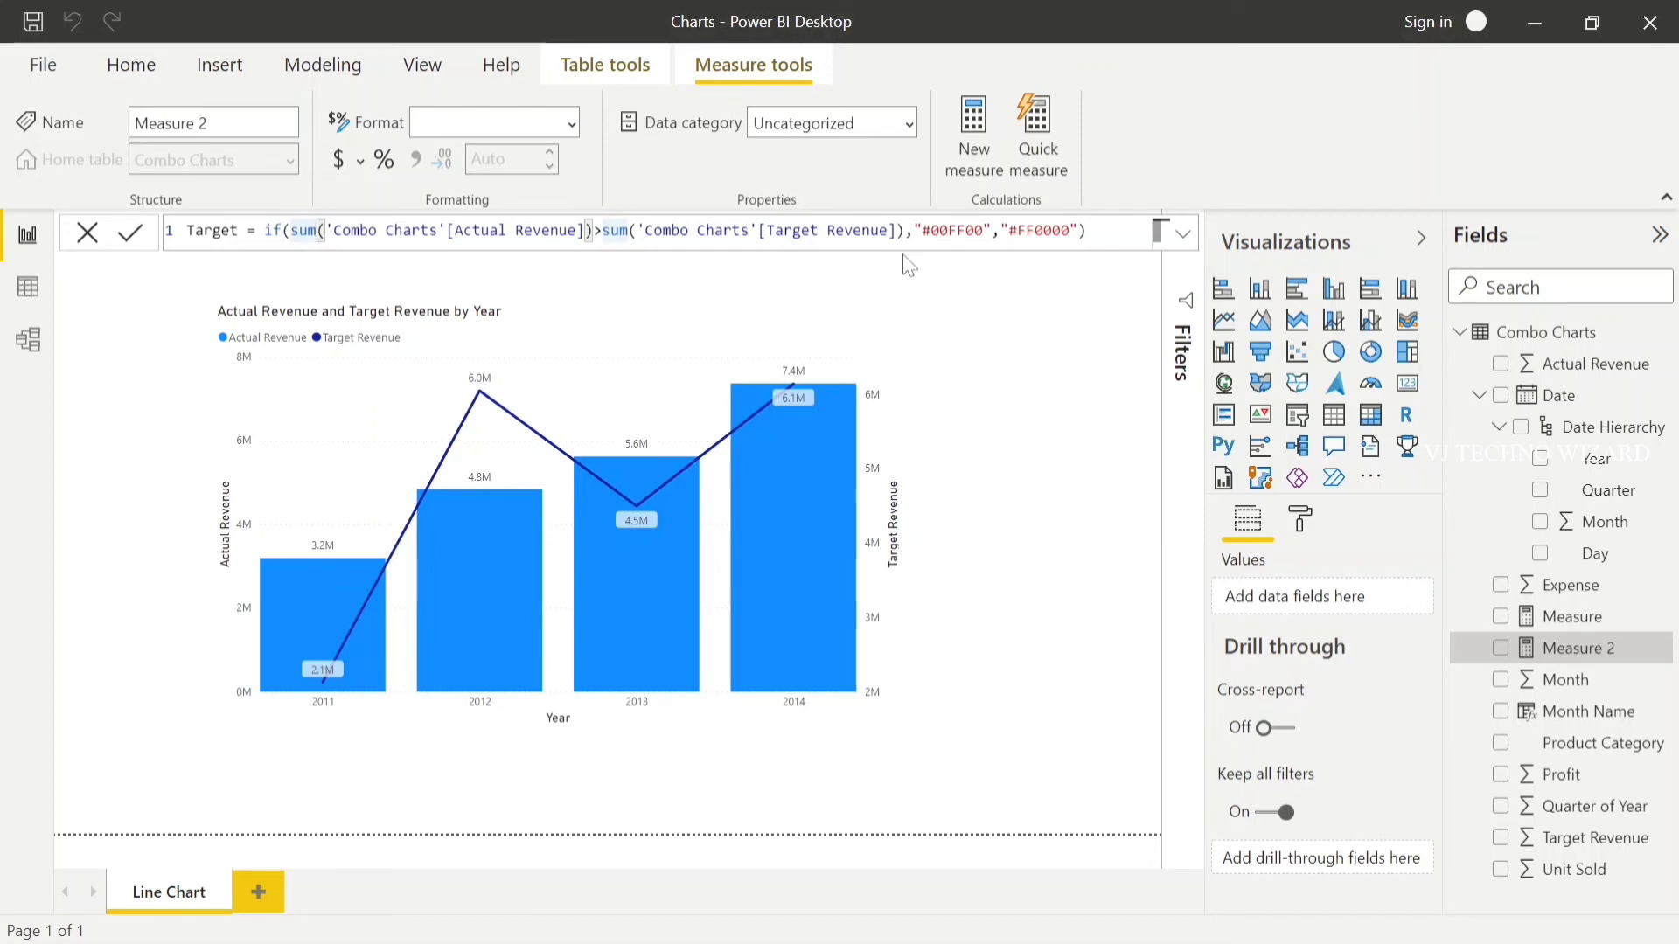
{"action": "left_click", "coordinate": [1087, 230]}
{"action": "key", "text": "Return"}
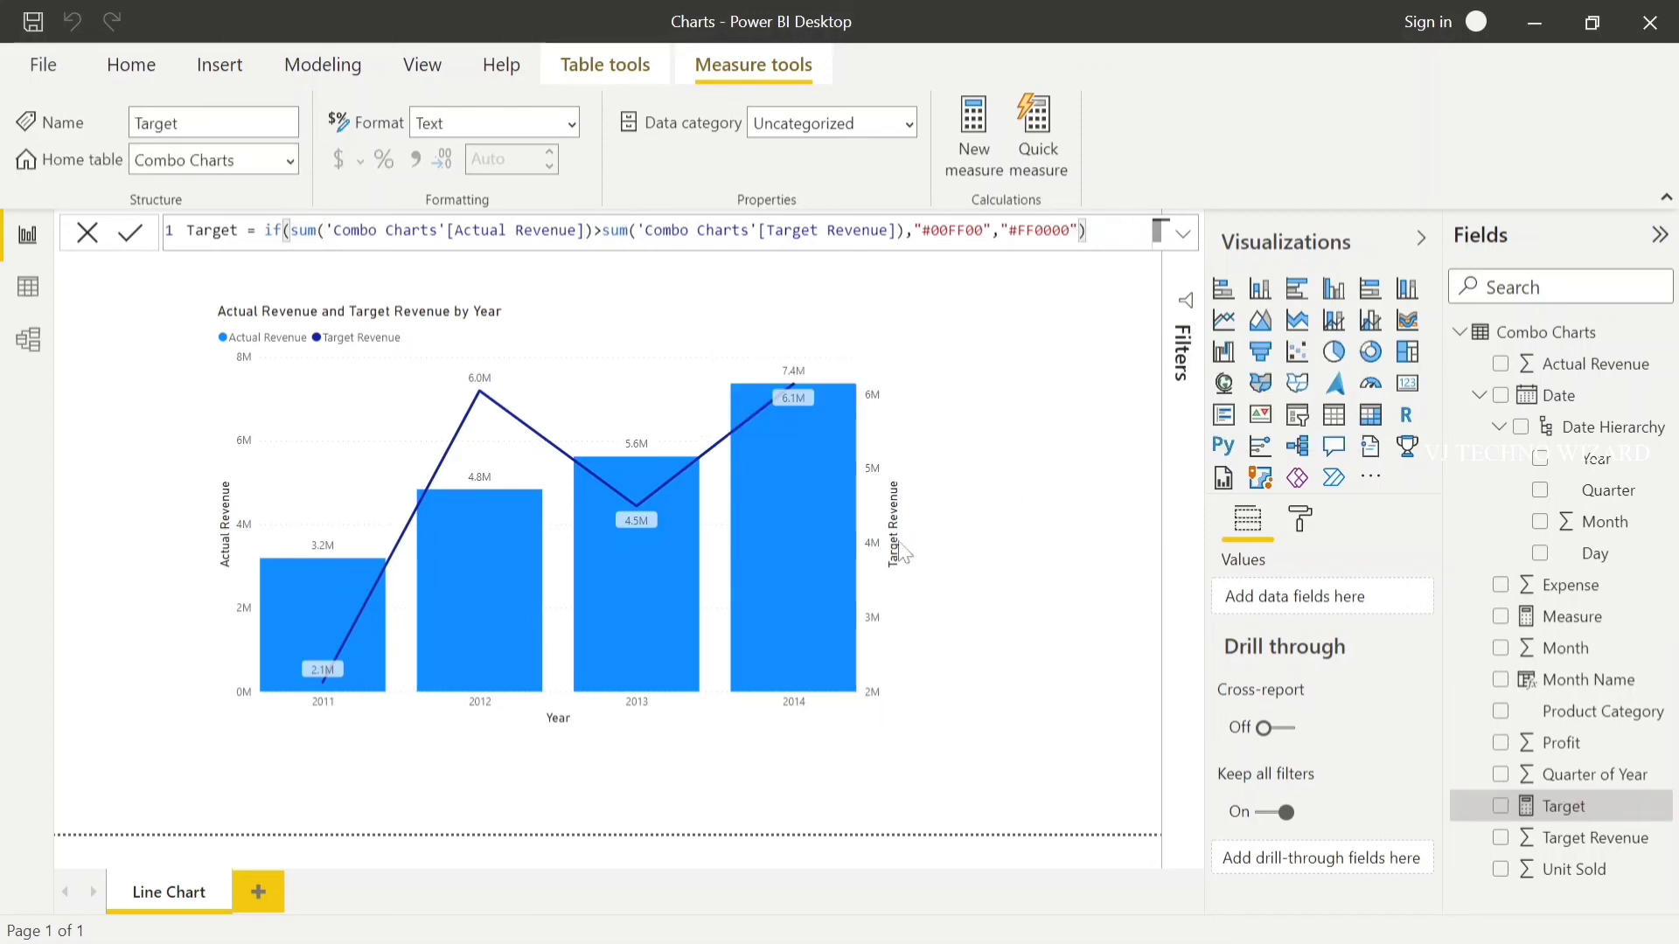
Step: Open the conditional formatting settings for the default data color of the combo chart's columns
{"action": "left_click", "coordinate": [671, 364]}
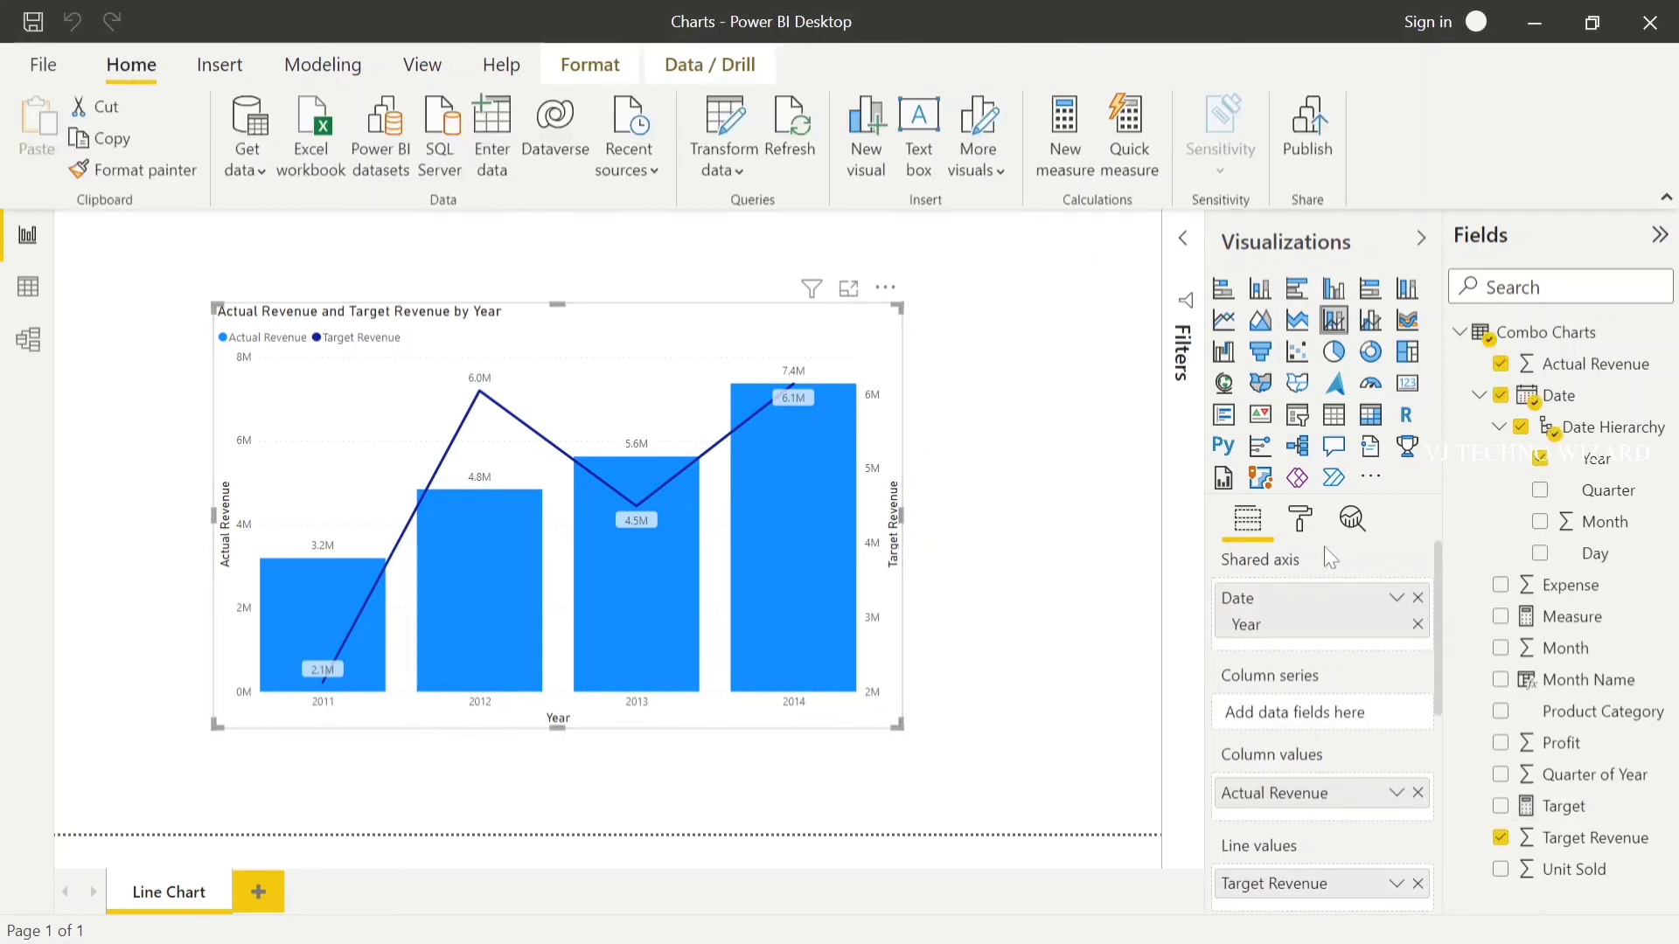
{"action": "left_click", "coordinate": [1303, 528]}
{"action": "scroll", "coordinate": [1231, 715], "scroll_direction": "down", "scroll_amount": 2}
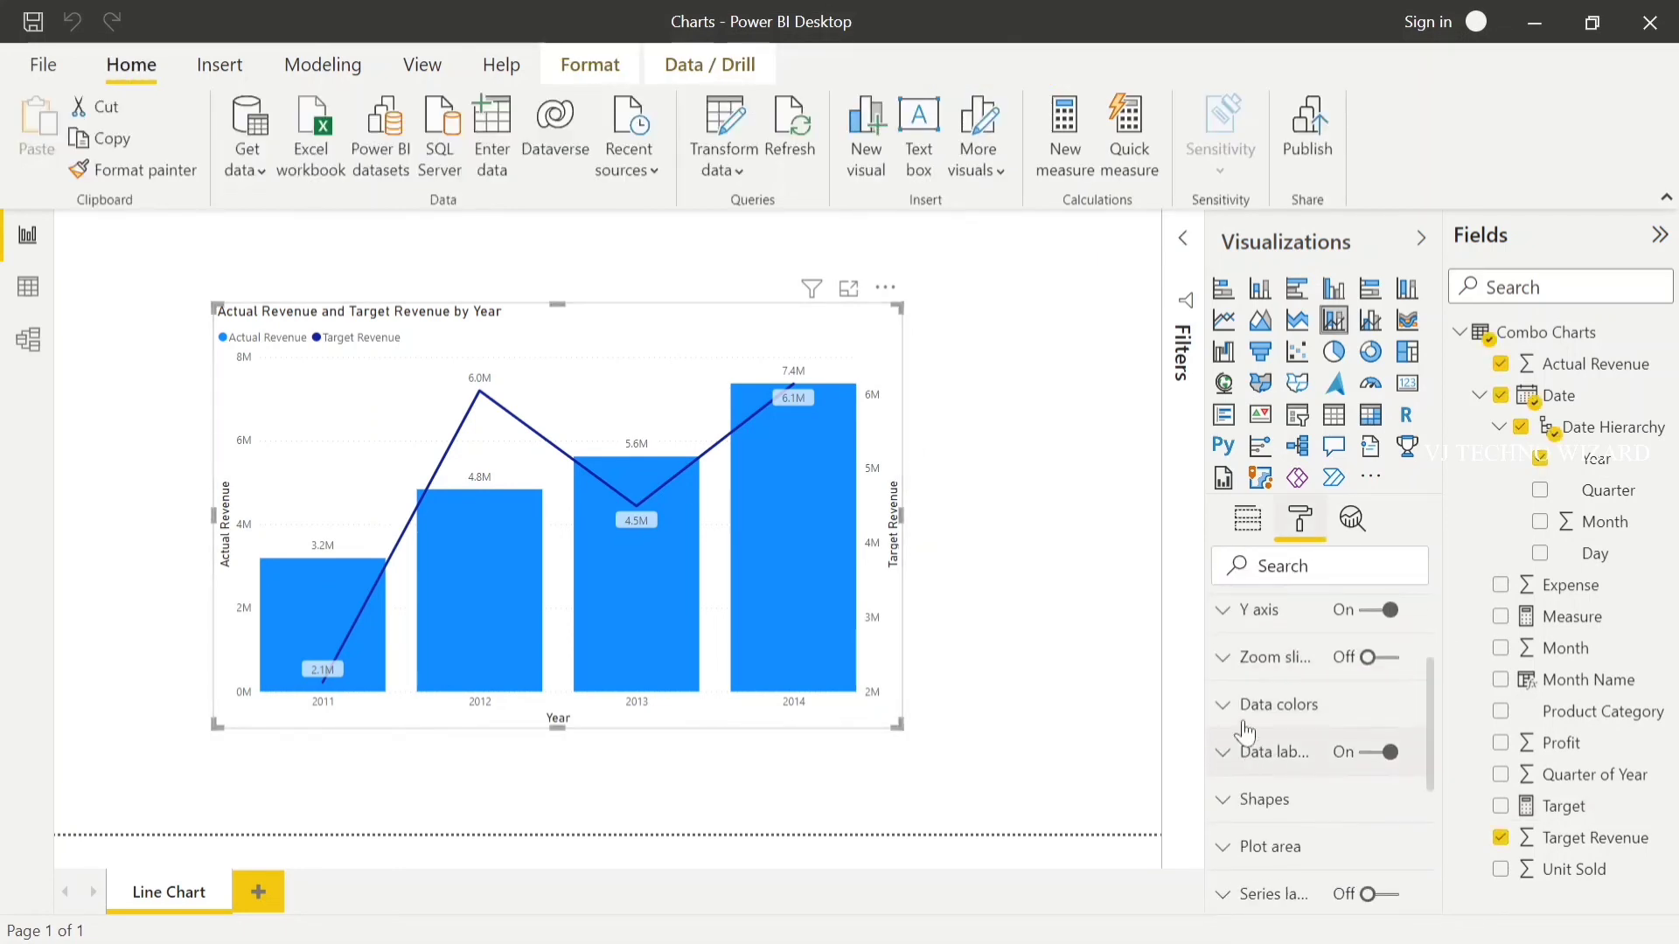
{"action": "left_click", "coordinate": [1230, 710]}
{"action": "scroll", "coordinate": [1261, 787], "scroll_direction": "down", "scroll_amount": 1}
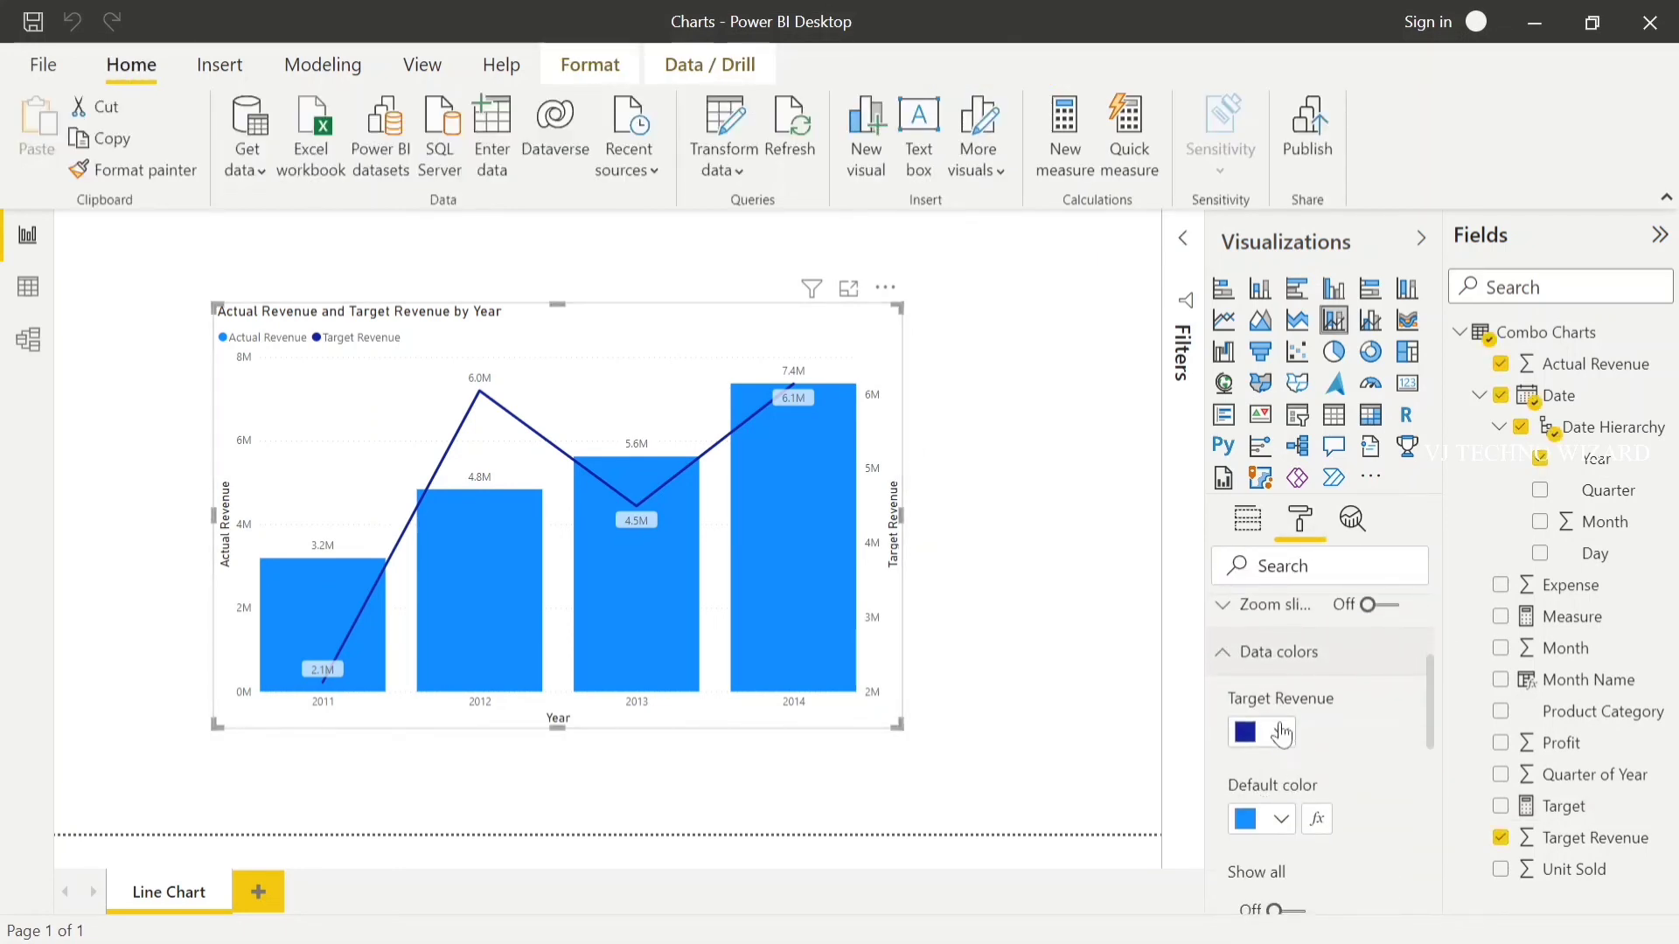
{"action": "scroll", "coordinate": [1273, 817], "scroll_direction": "down", "scroll_amount": 1}
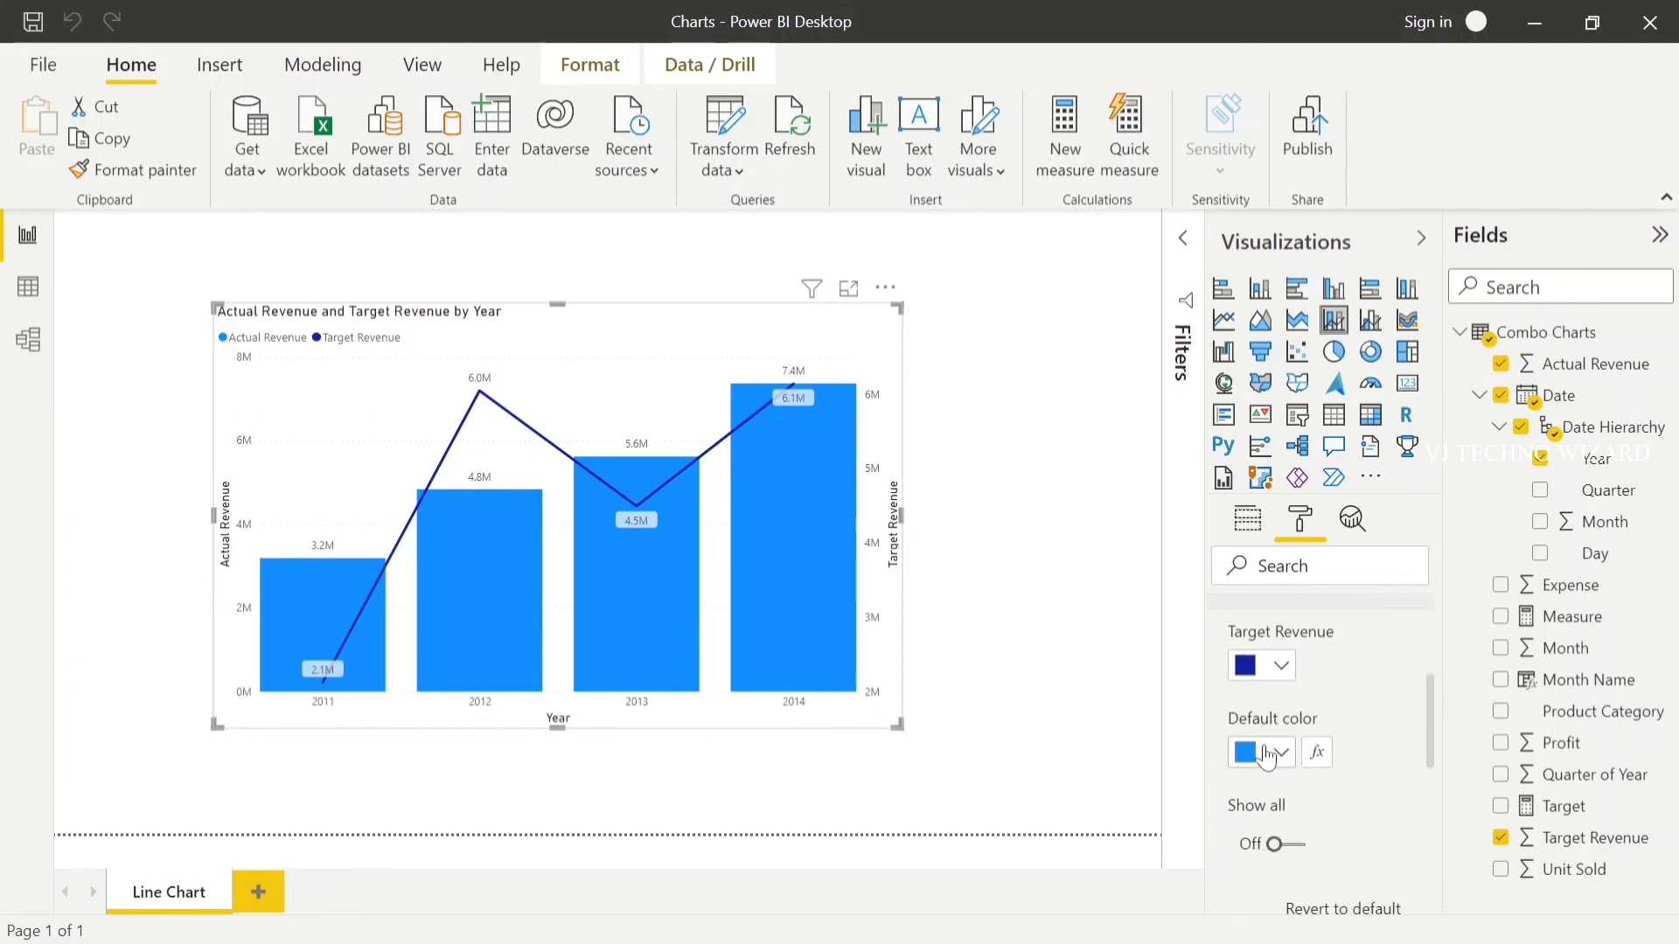
{"action": "left_click", "coordinate": [1319, 755]}
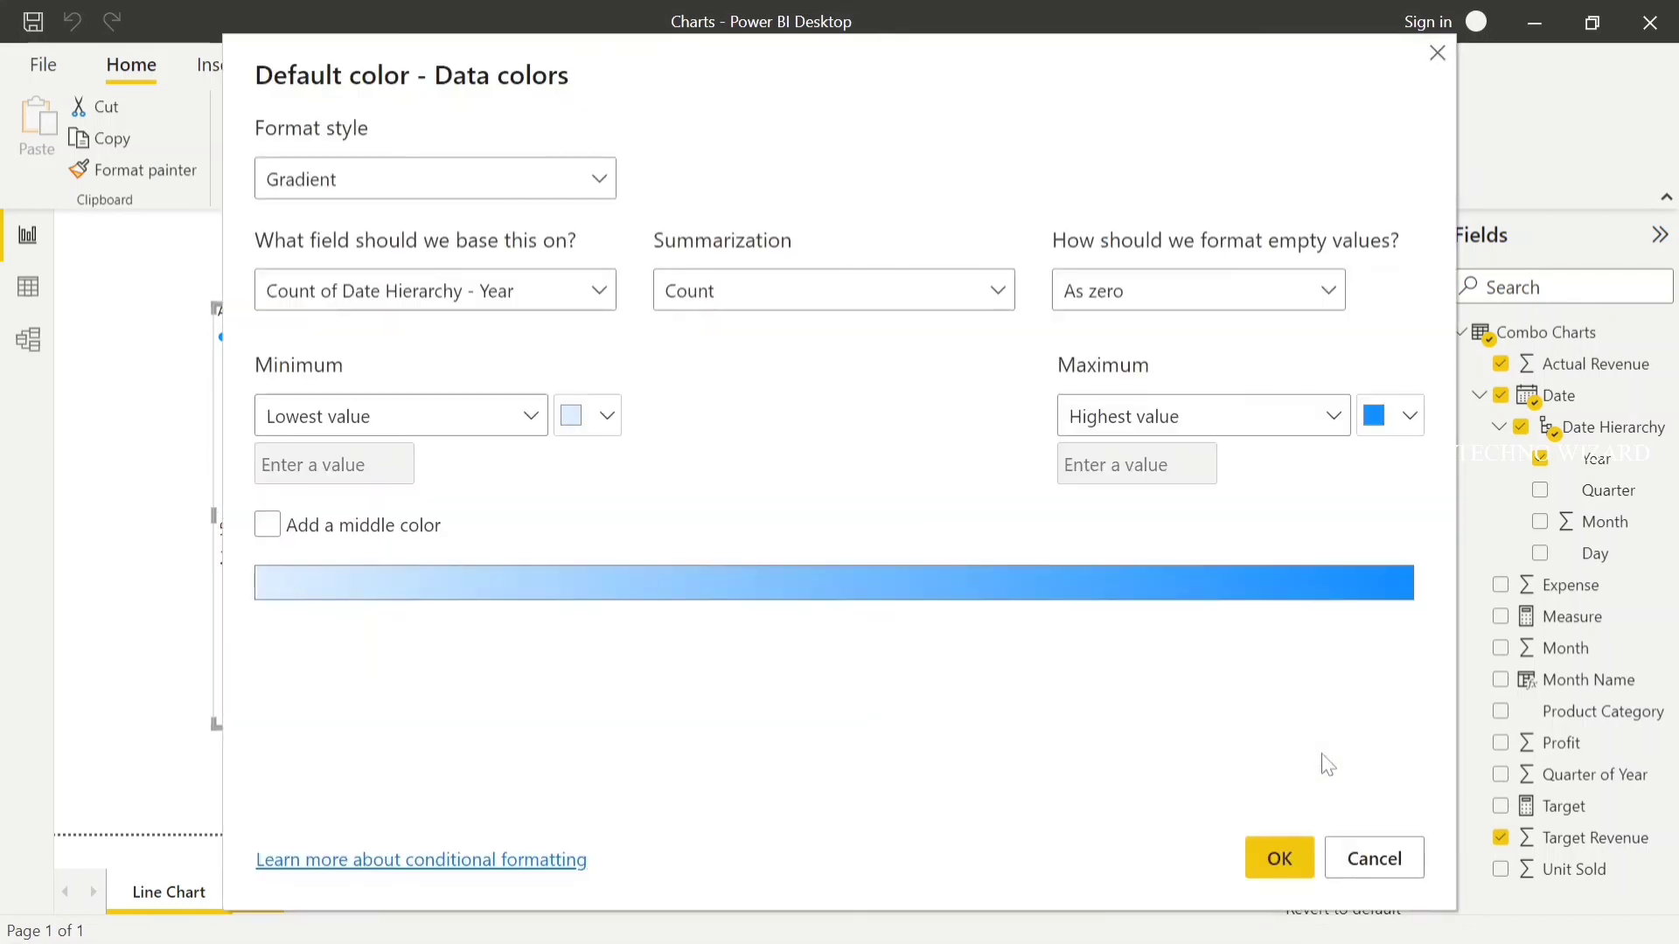
Step: Set the format style to Field value based on the Target measure, and apply it to the column colors
{"action": "left_click", "coordinate": [331, 181]}
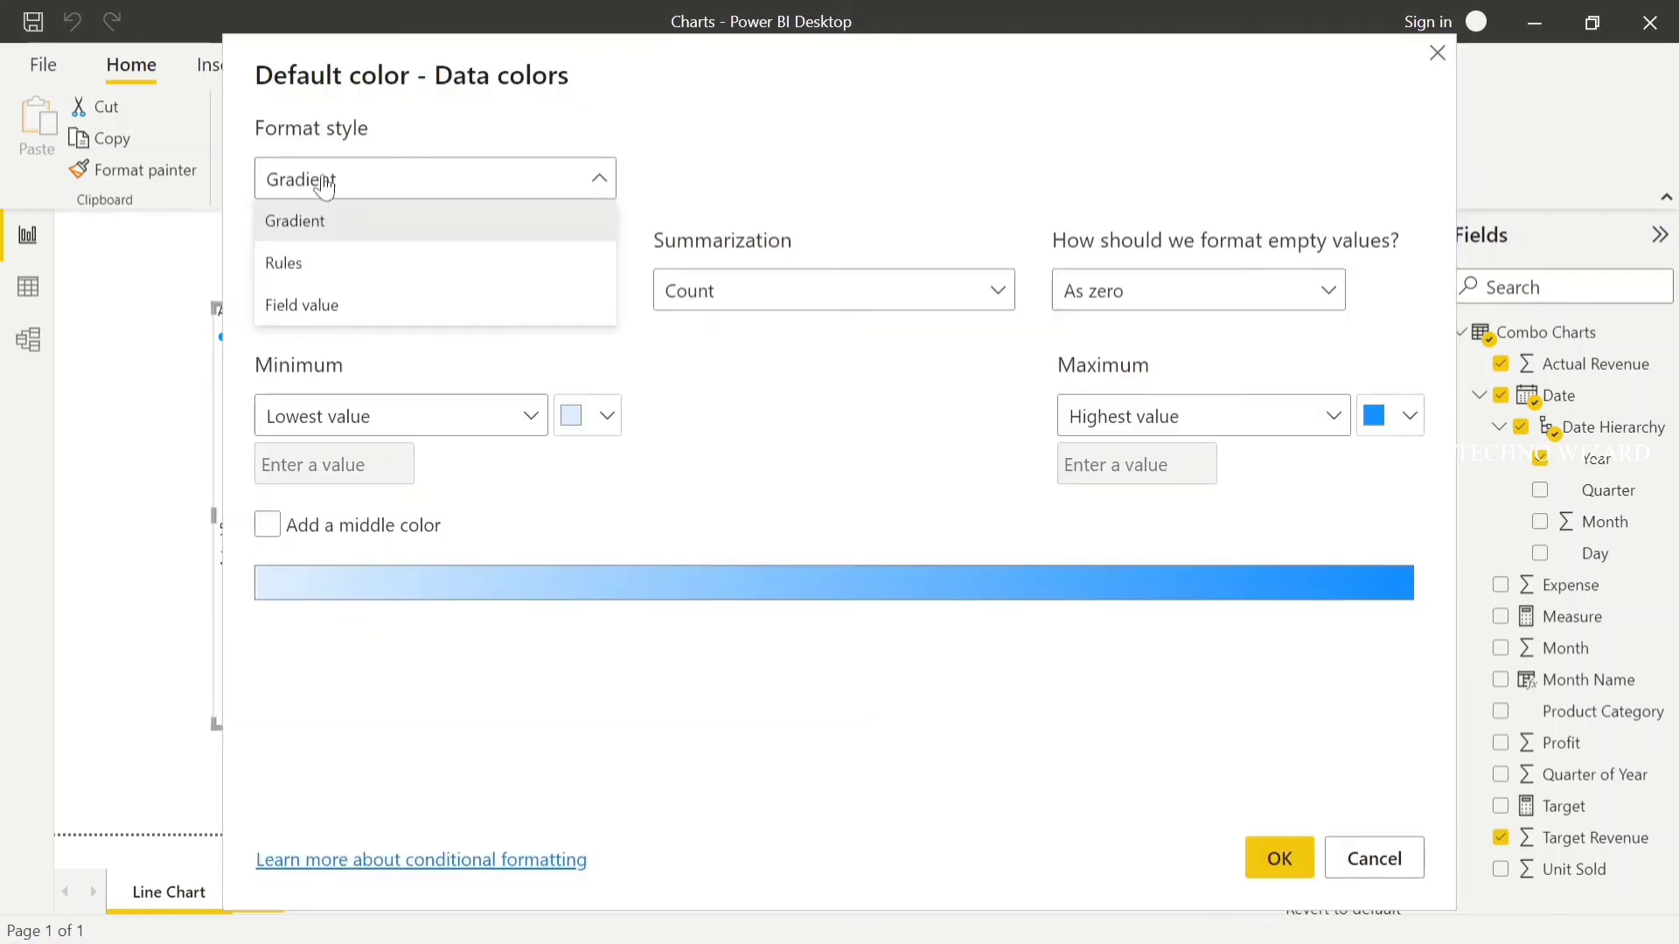
{"action": "left_click", "coordinate": [317, 320]}
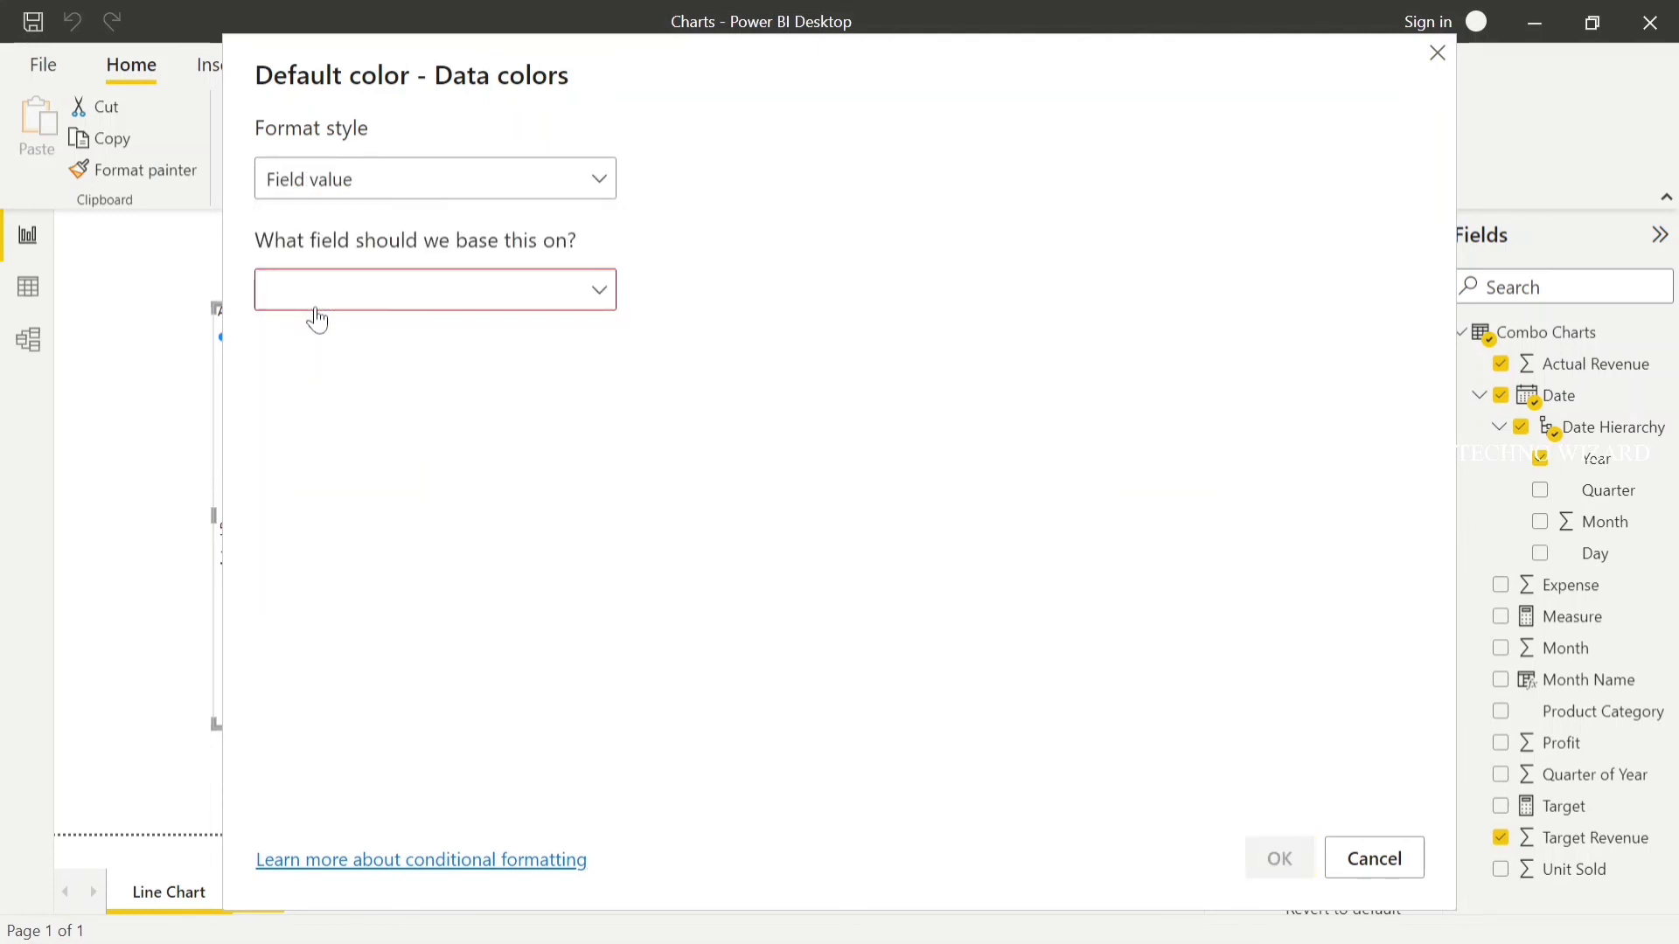
{"action": "left_click", "coordinate": [459, 301]}
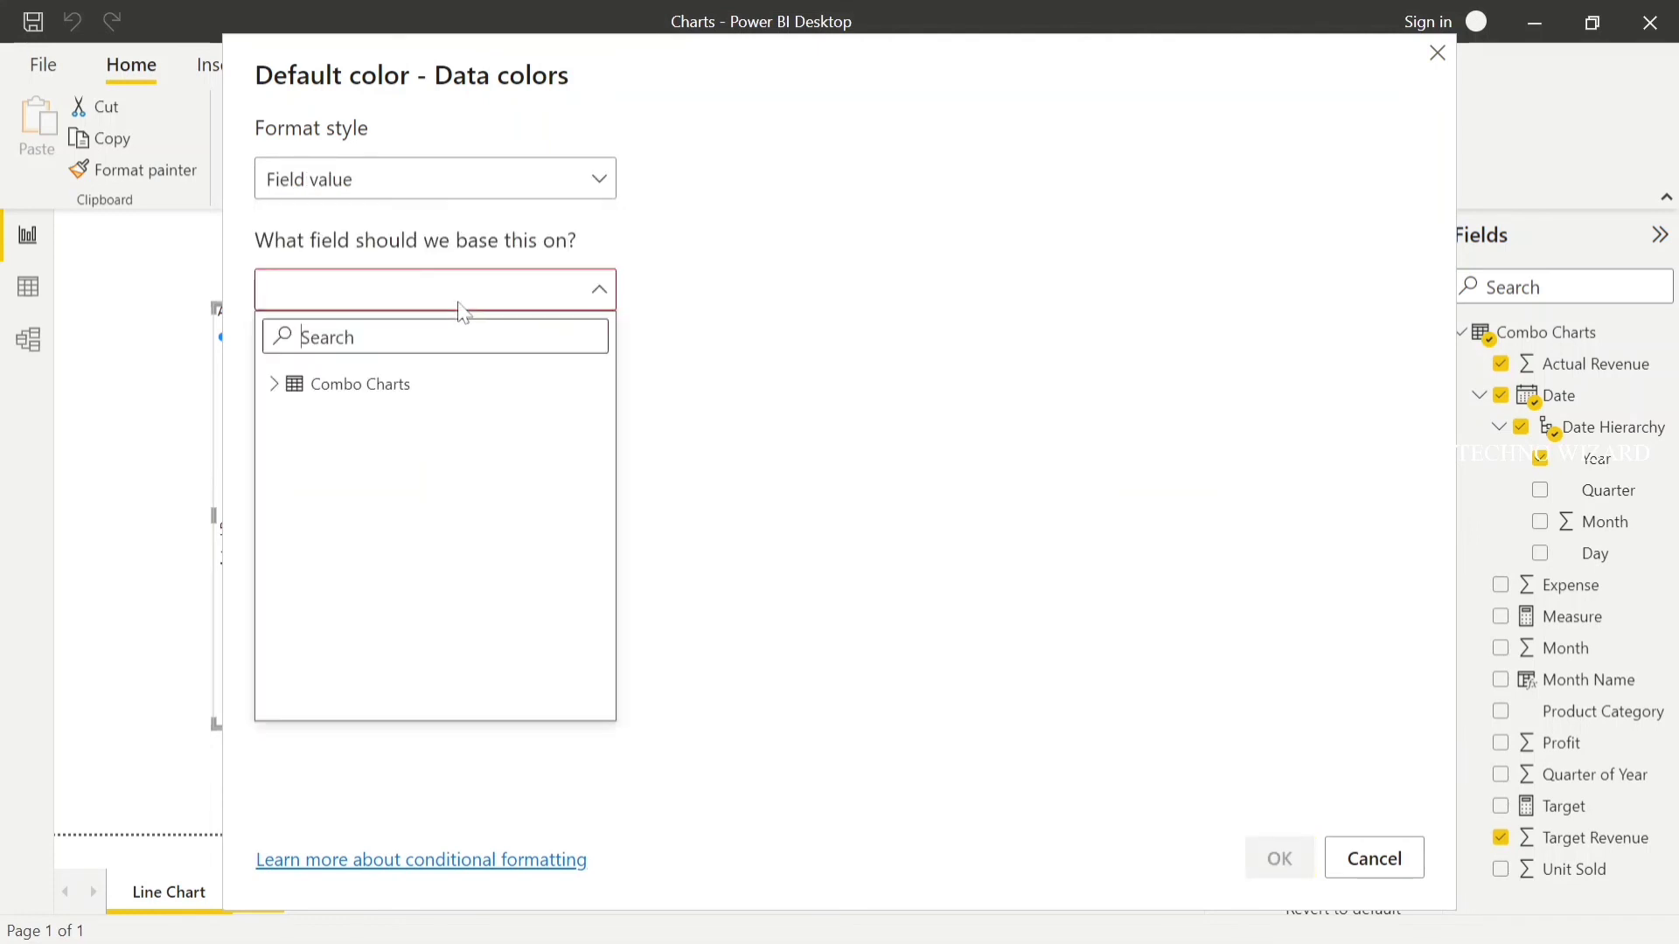
{"action": "left_click", "coordinate": [274, 386]}
{"action": "scroll", "coordinate": [375, 589], "scroll_direction": "down", "scroll_amount": 1}
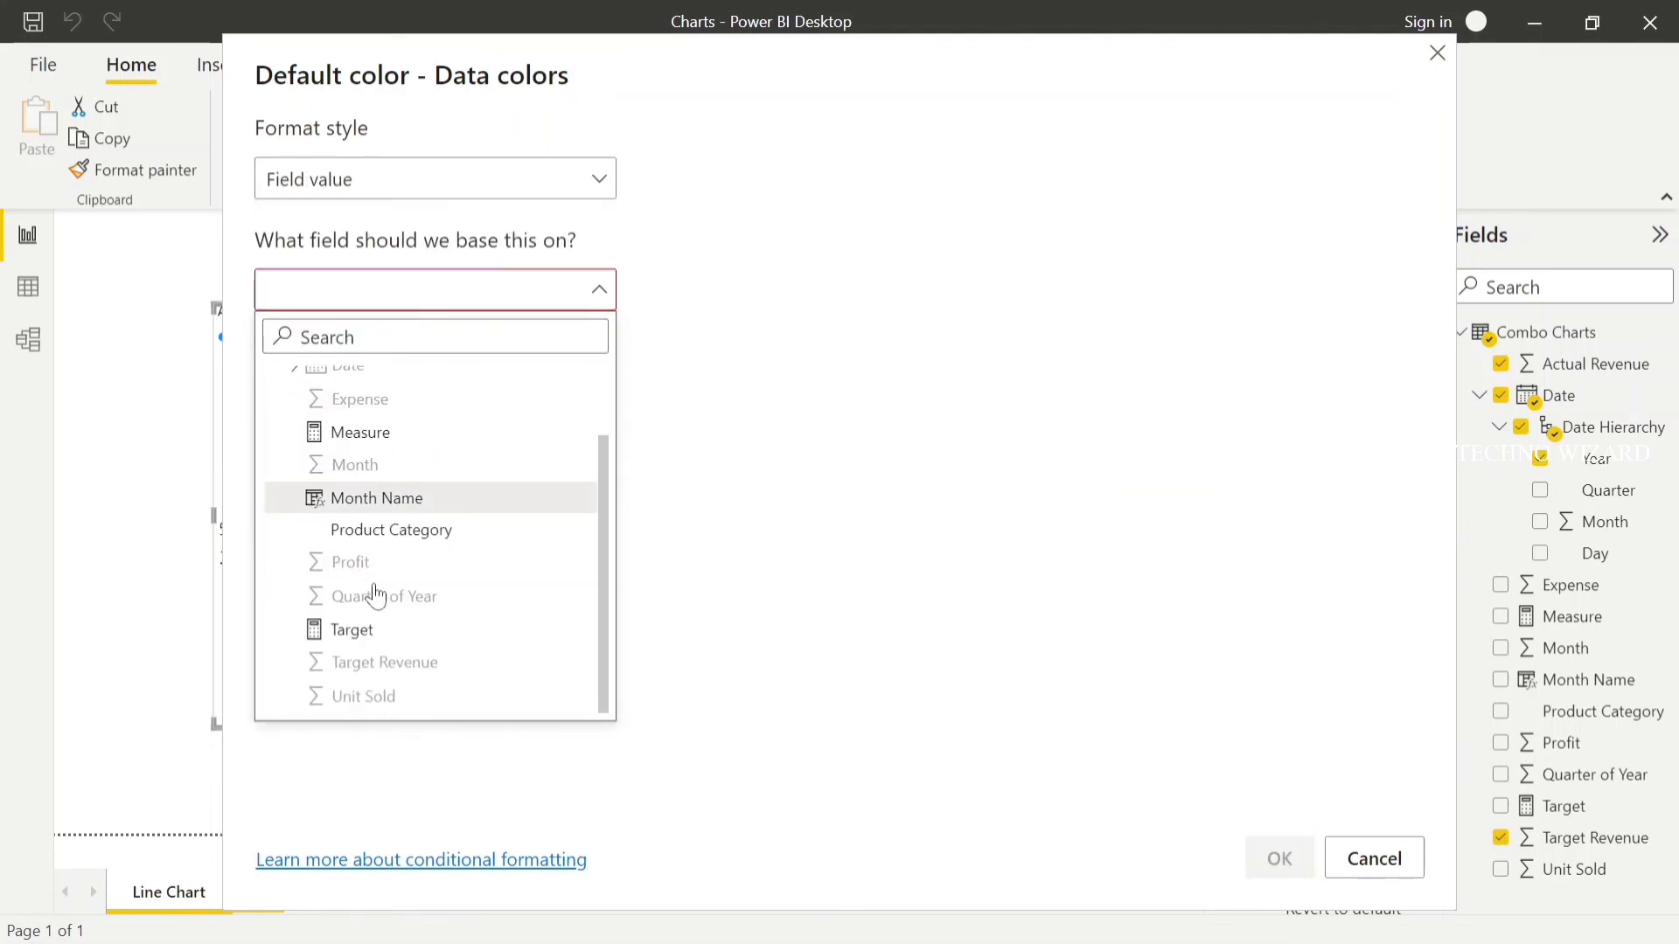
{"action": "left_click", "coordinate": [367, 634]}
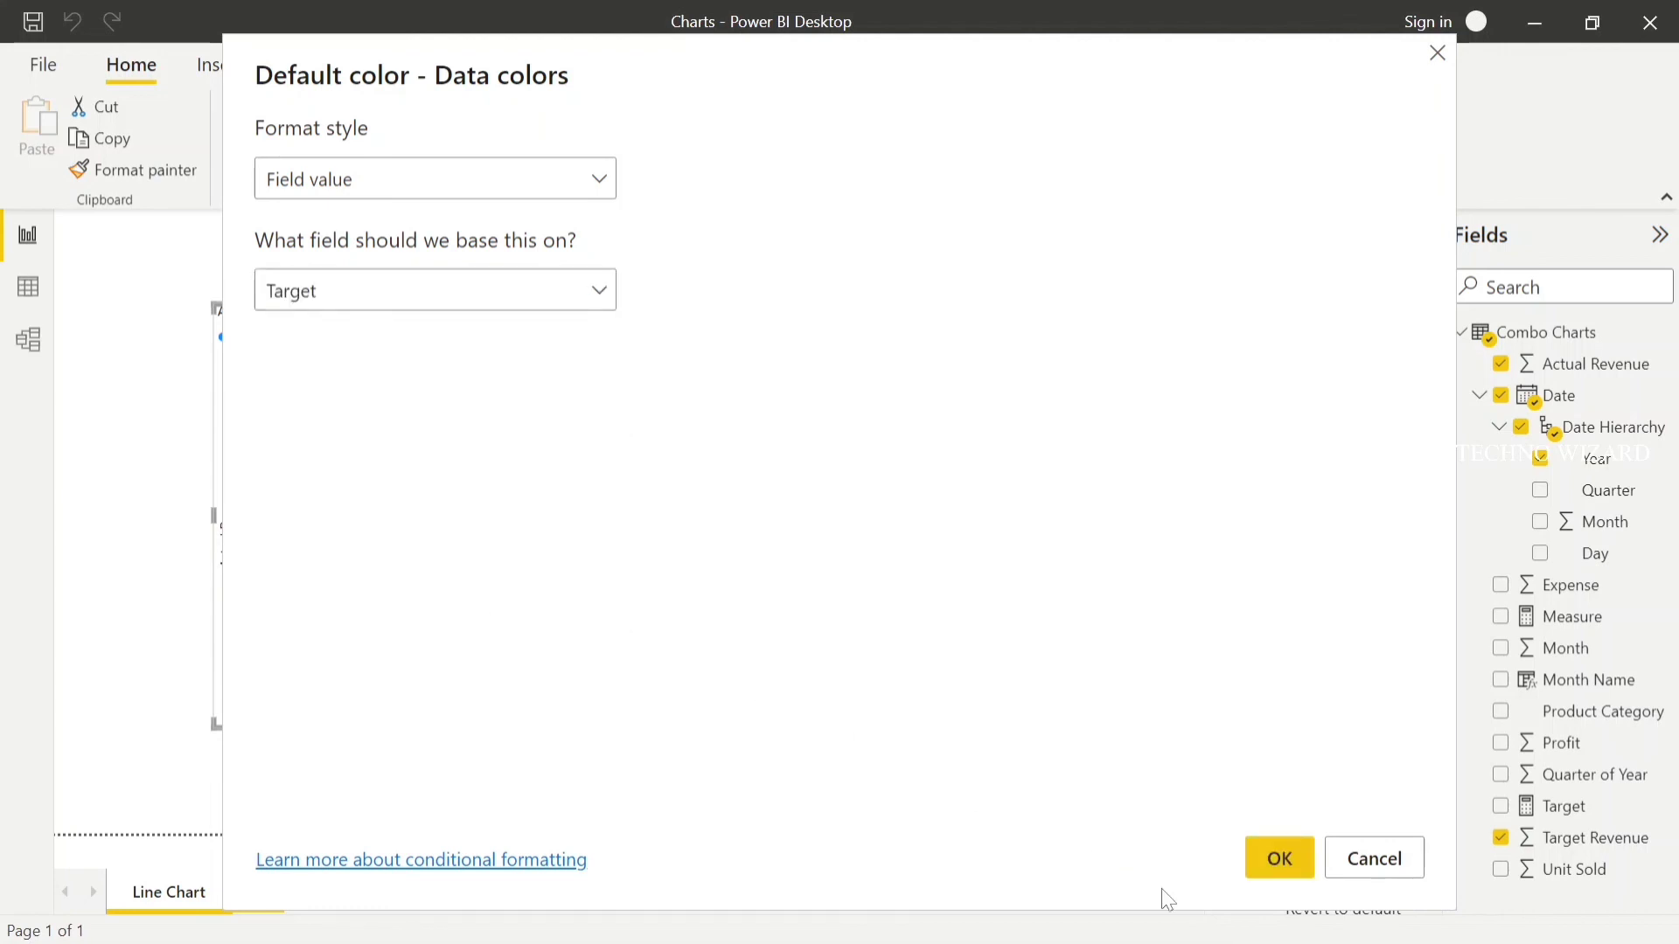
{"action": "left_click", "coordinate": [1270, 860]}
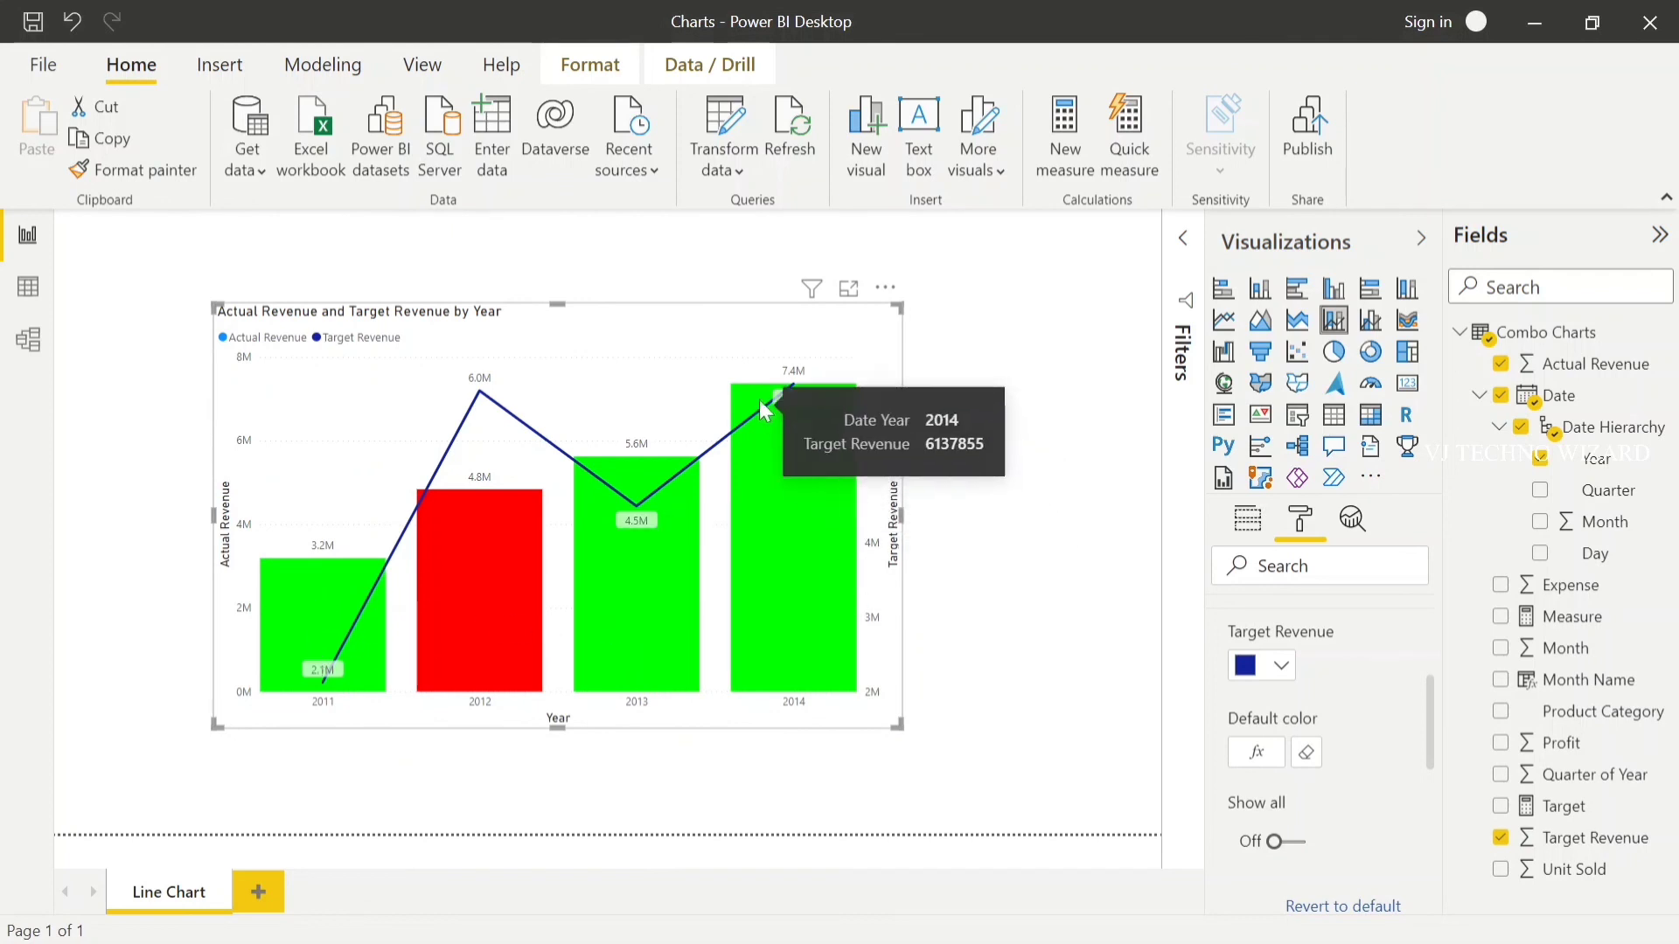
Step: Compare the 2014 and 2012 columns with the Target Revenue line, and deselect the chart
{"action": "mouse_move", "coordinate": [771, 385]}
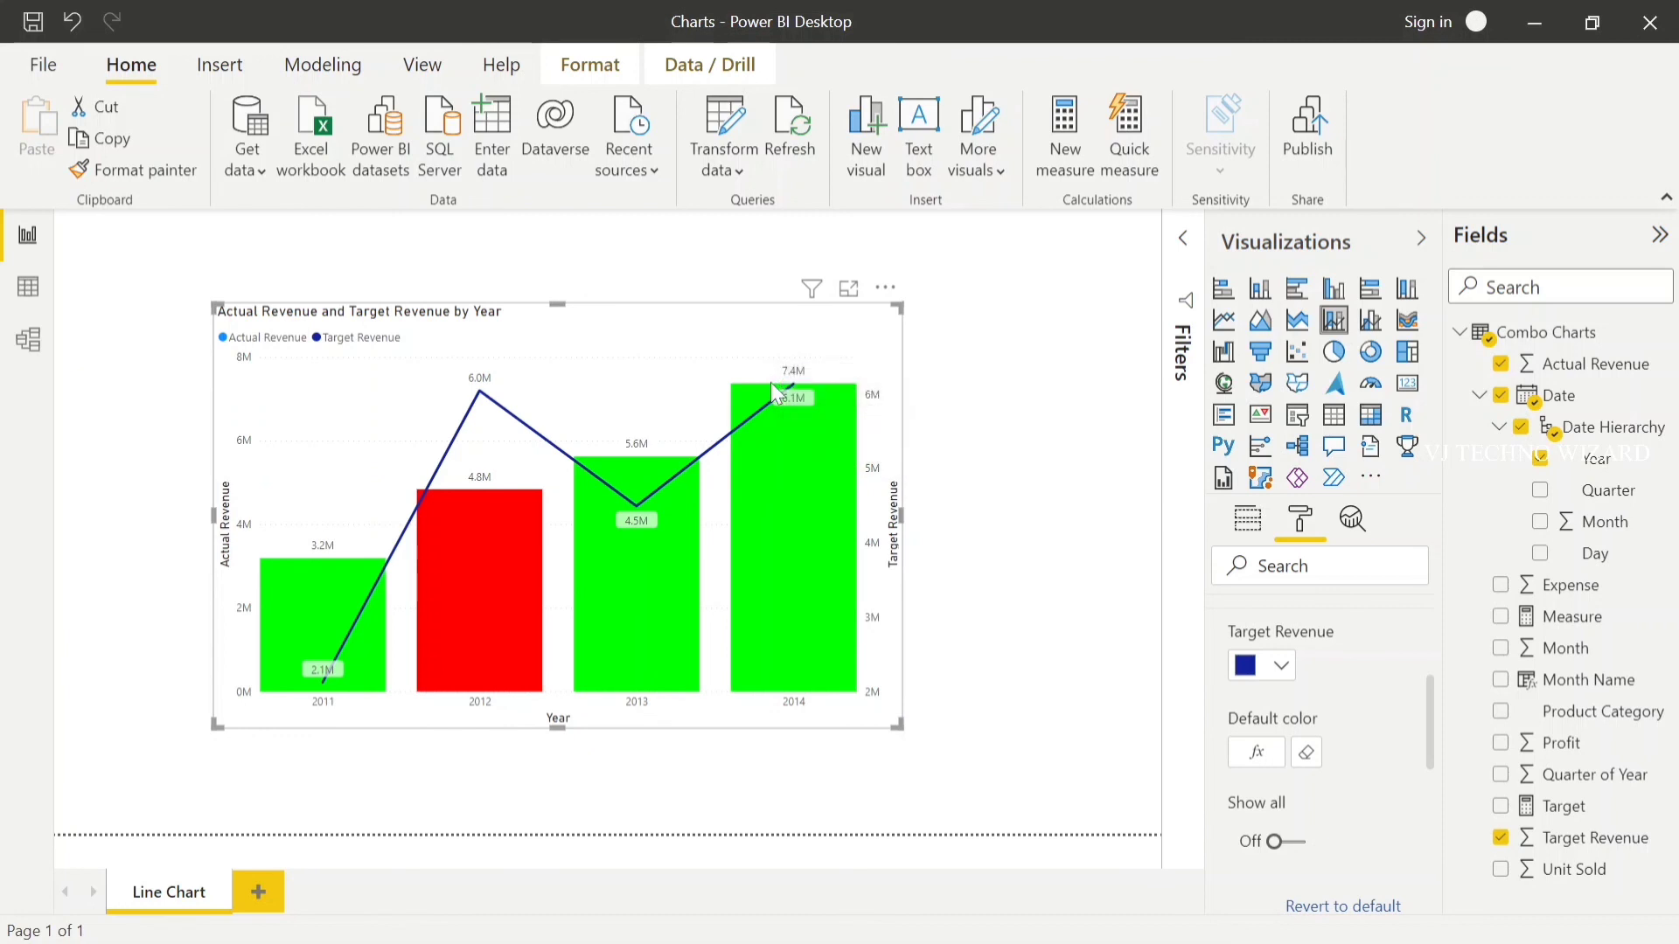
{"action": "mouse_move", "coordinate": [464, 669]}
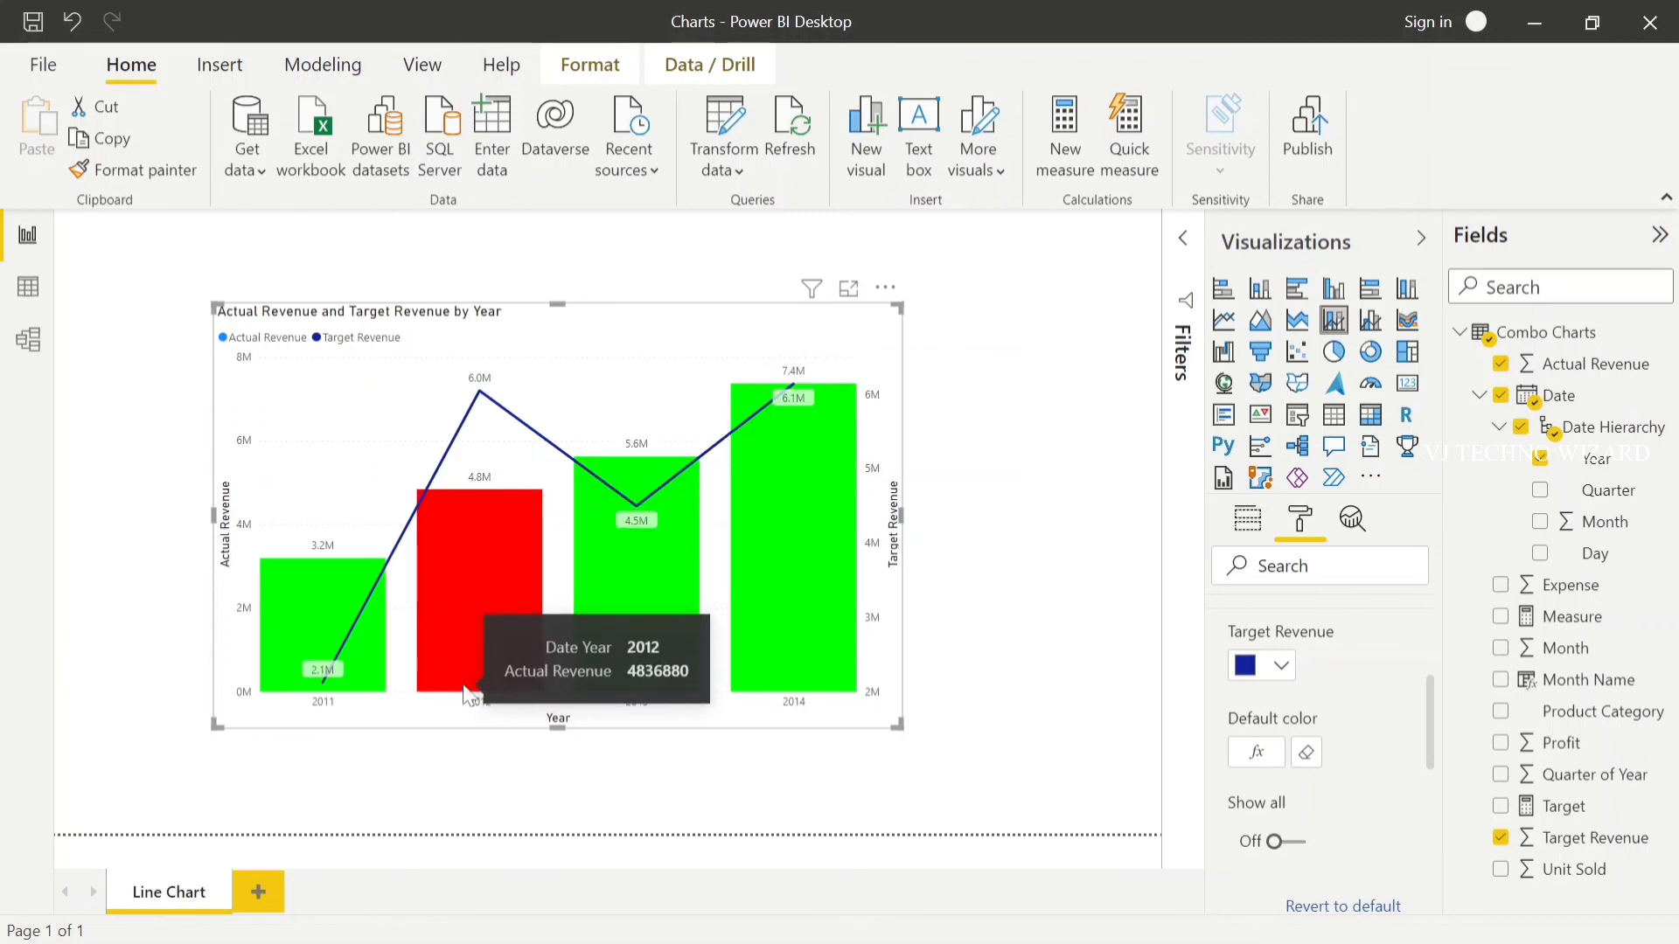
{"action": "mouse_move", "coordinate": [462, 391]}
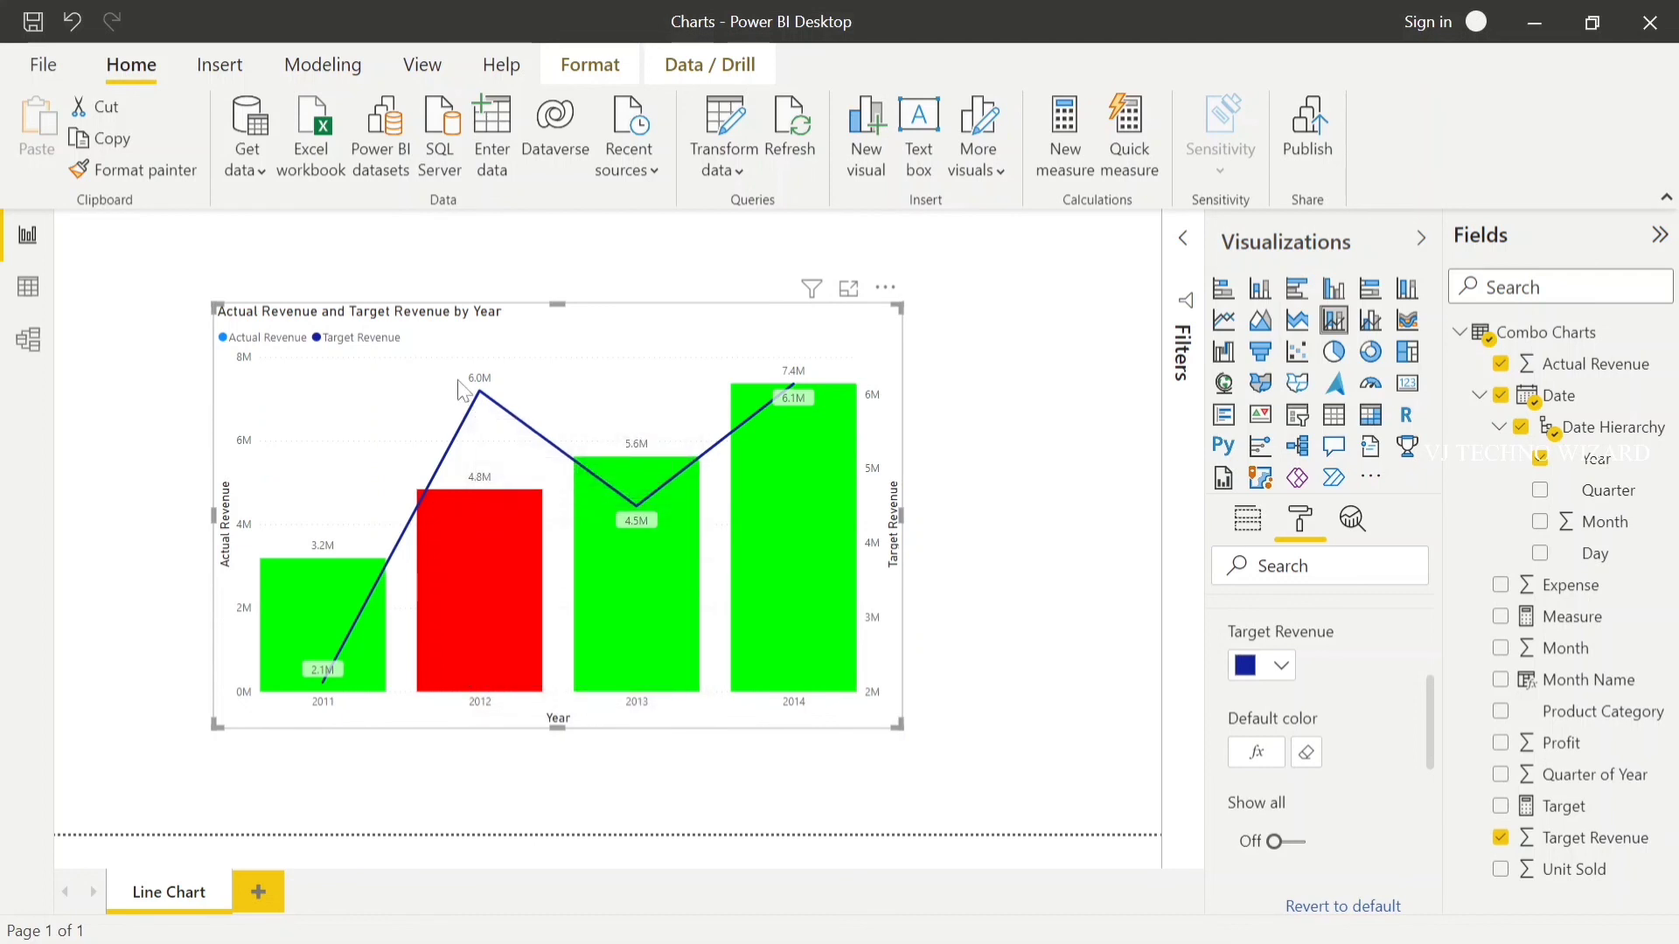
{"action": "left_click", "coordinate": [686, 329]}
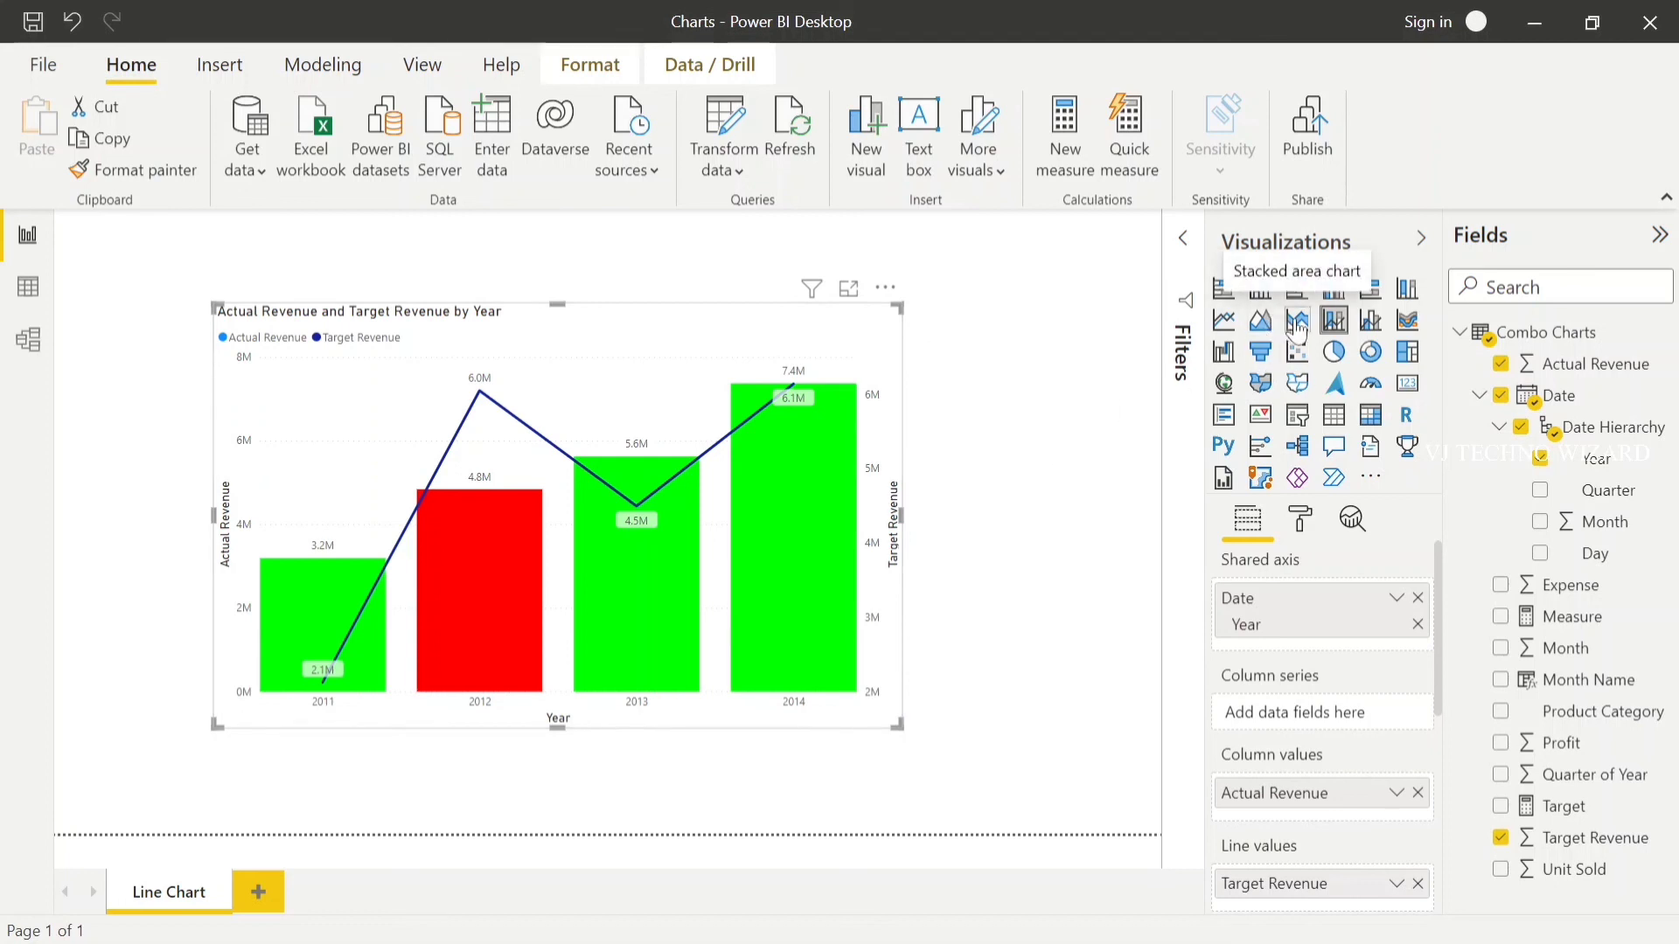
{"action": "left_click", "coordinate": [1064, 320]}
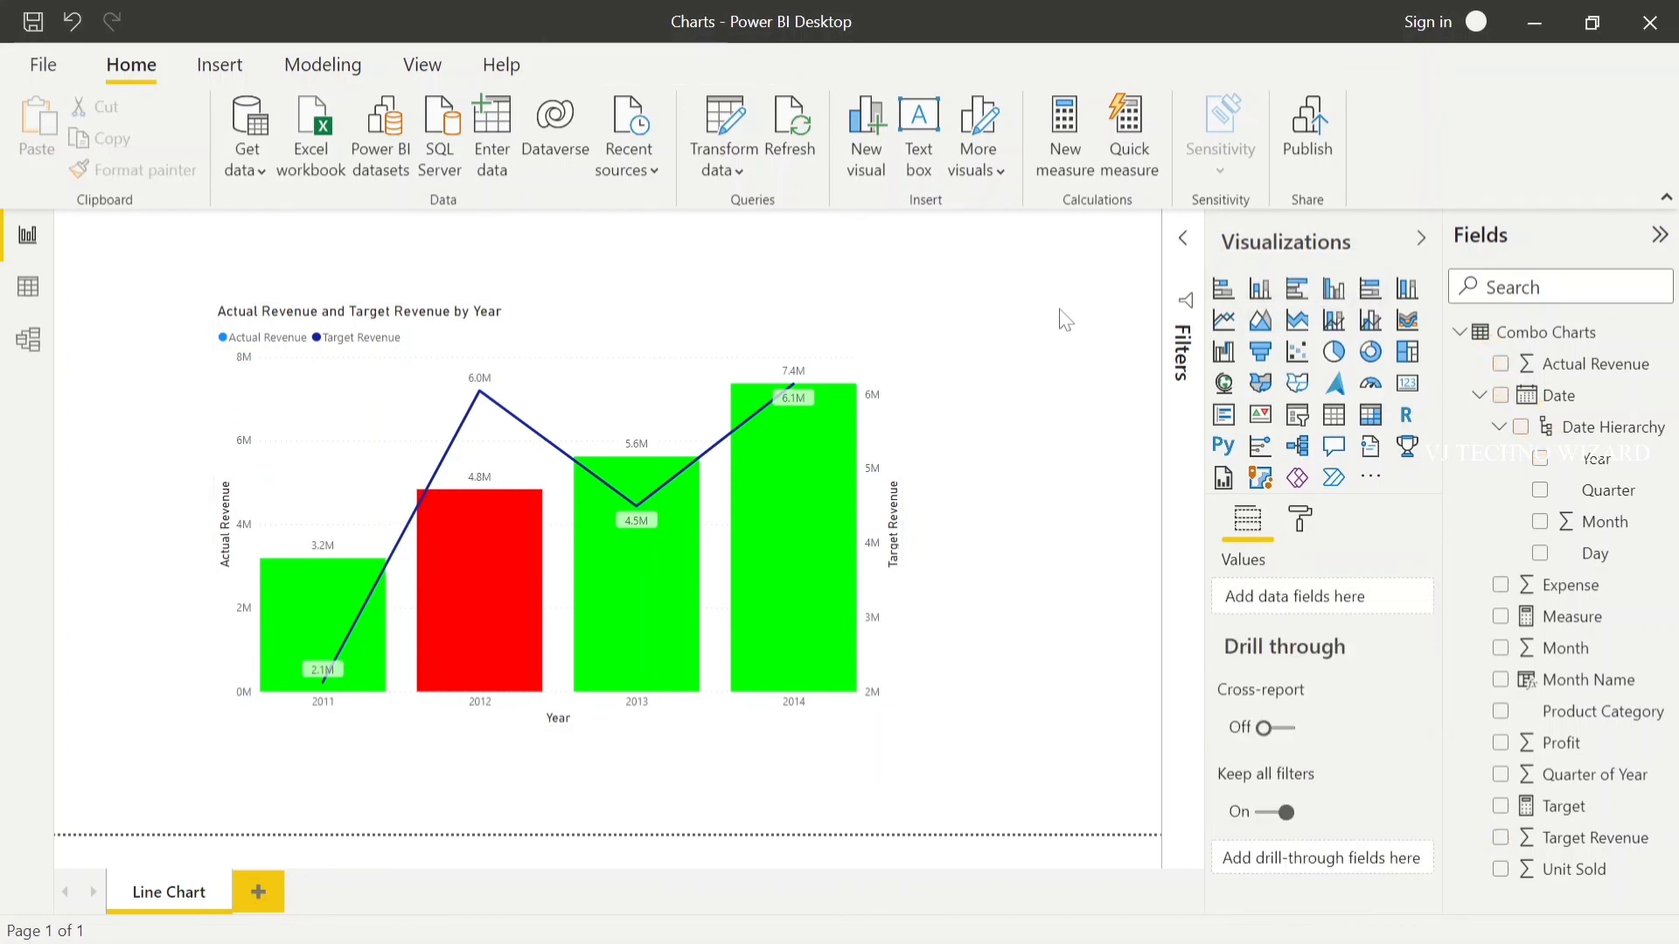